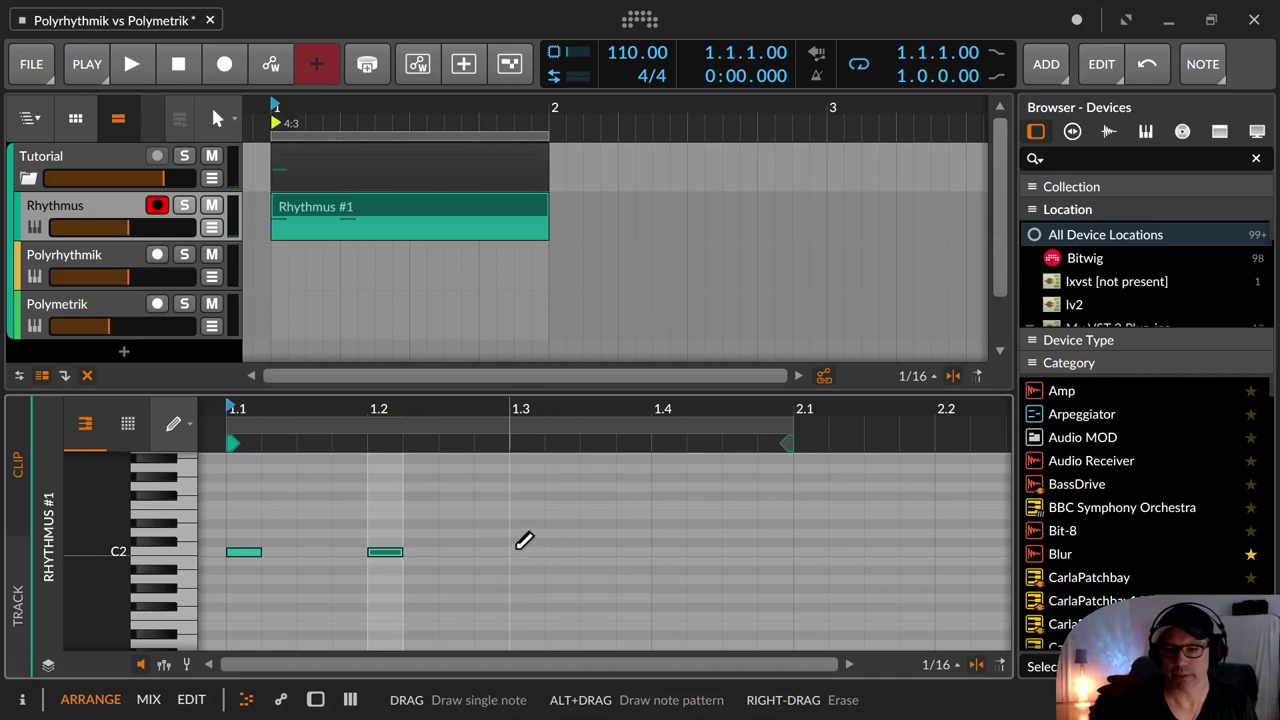
Step: Add C2 notes on beats 1.3 and 1.4 of the Rhythmus #1 clip and play back the four-note pattern
click(519, 551)
click(664, 551)
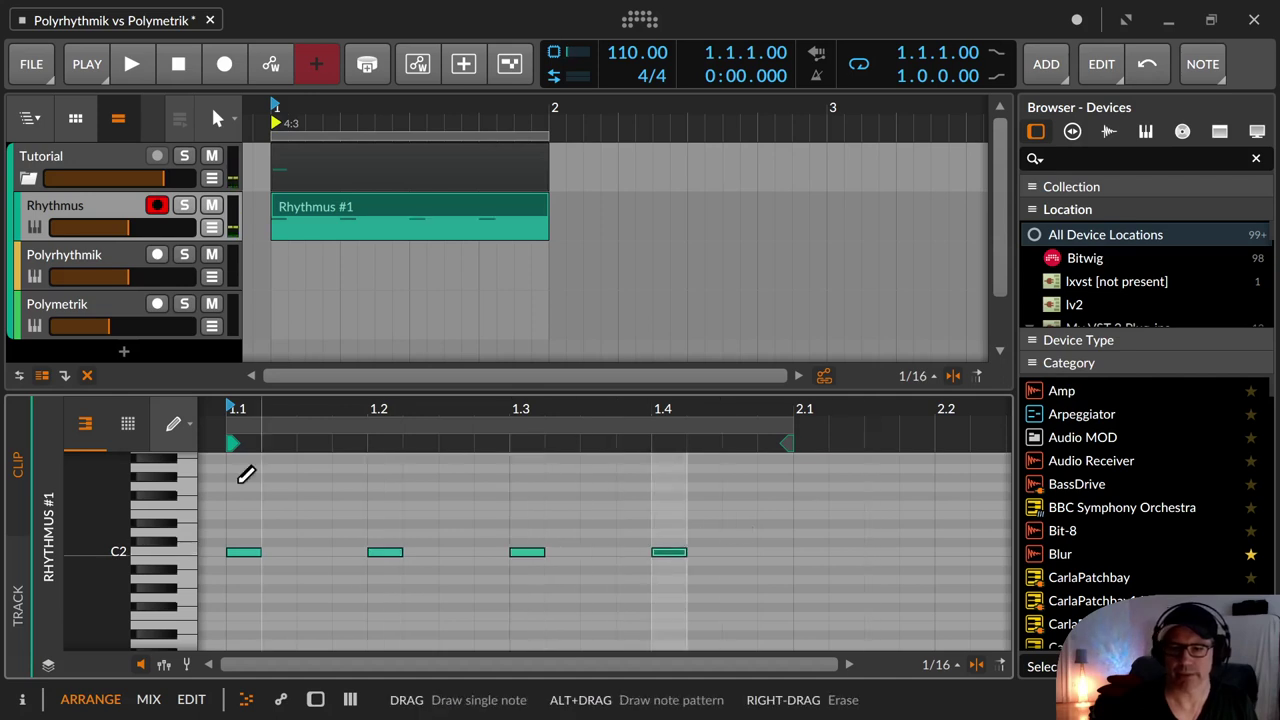
click(330, 213)
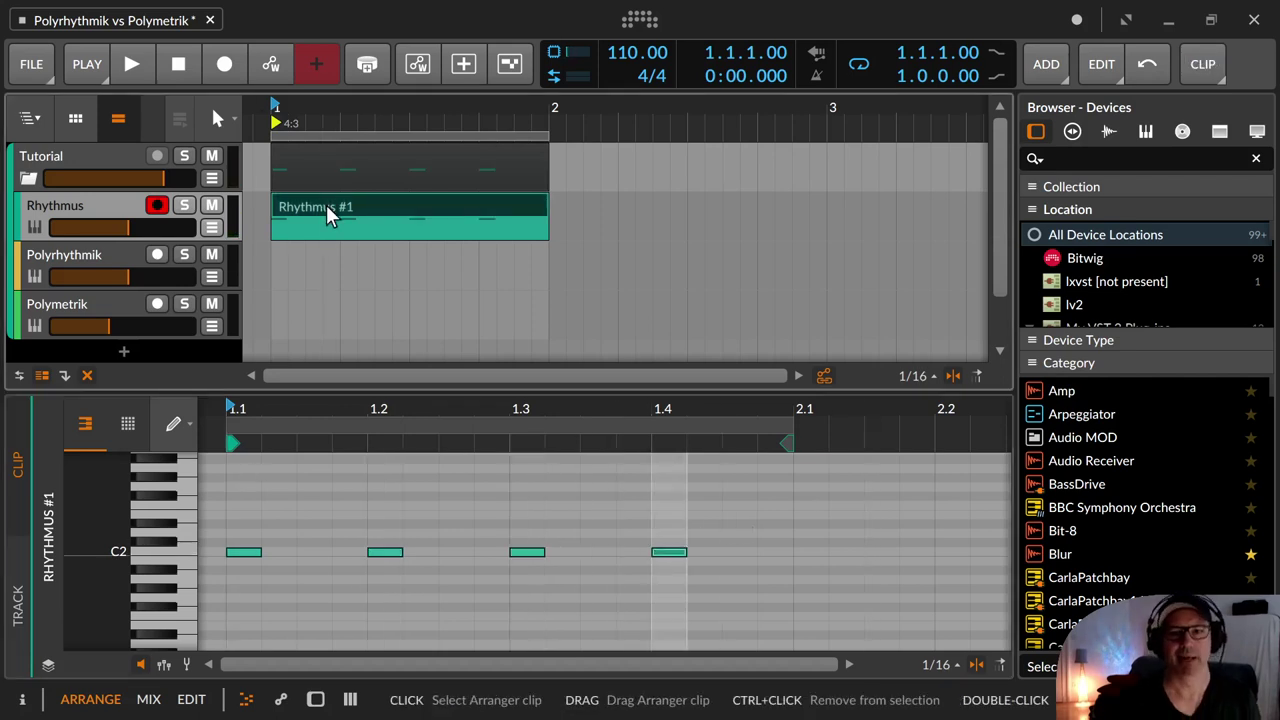
key(space)
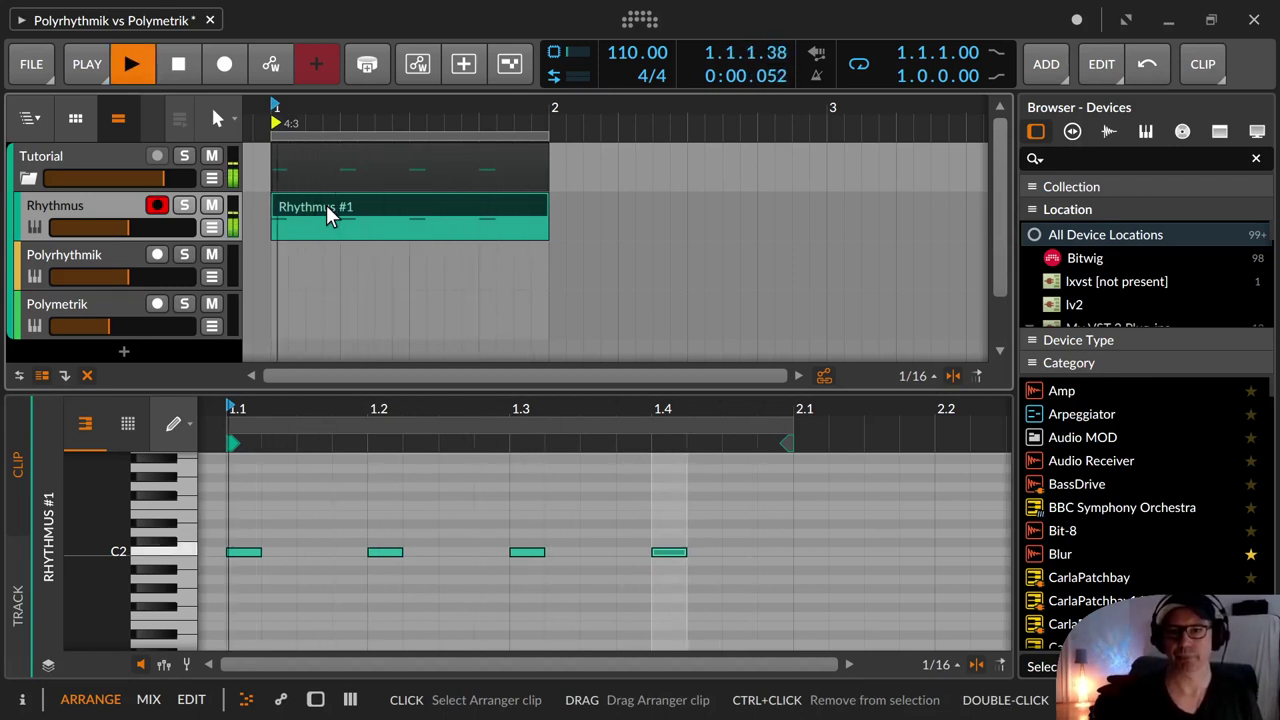
key(space)
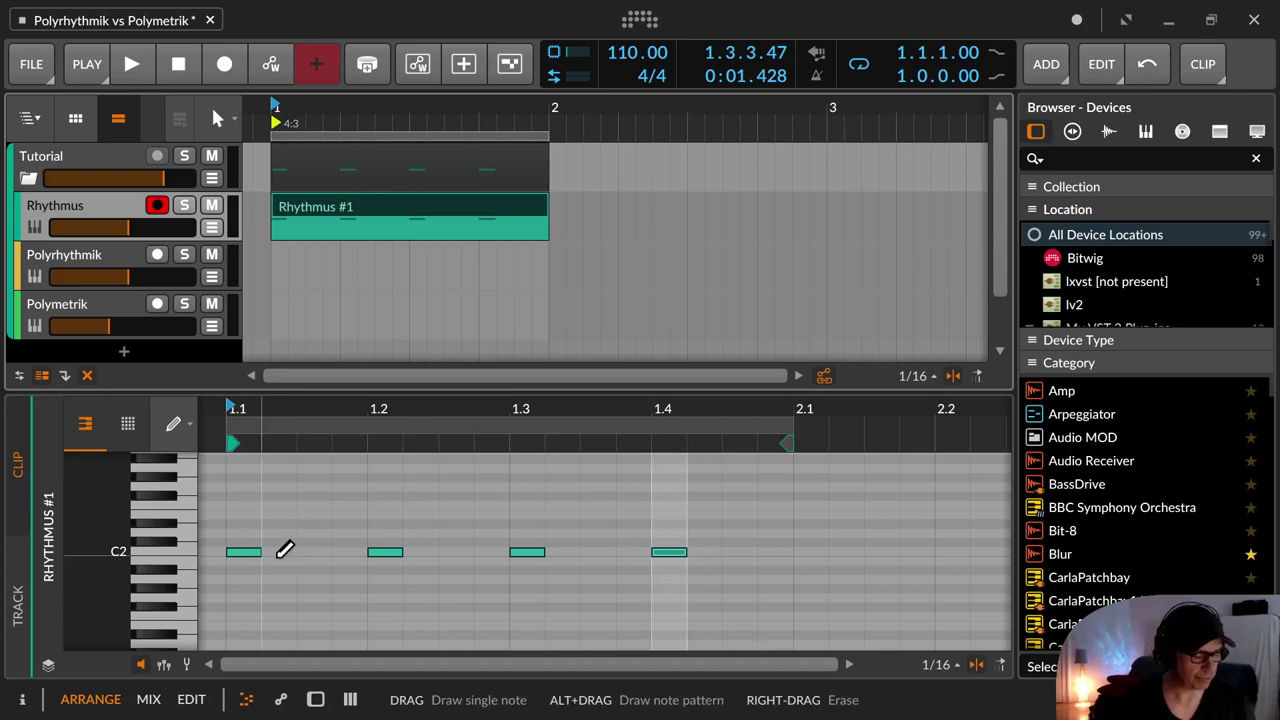
Step: Create a three-beat clip at the start of bar 1 on the Polyrhythmik track and open it for note editing
key(1)
drag(238, 515, 778, 580)
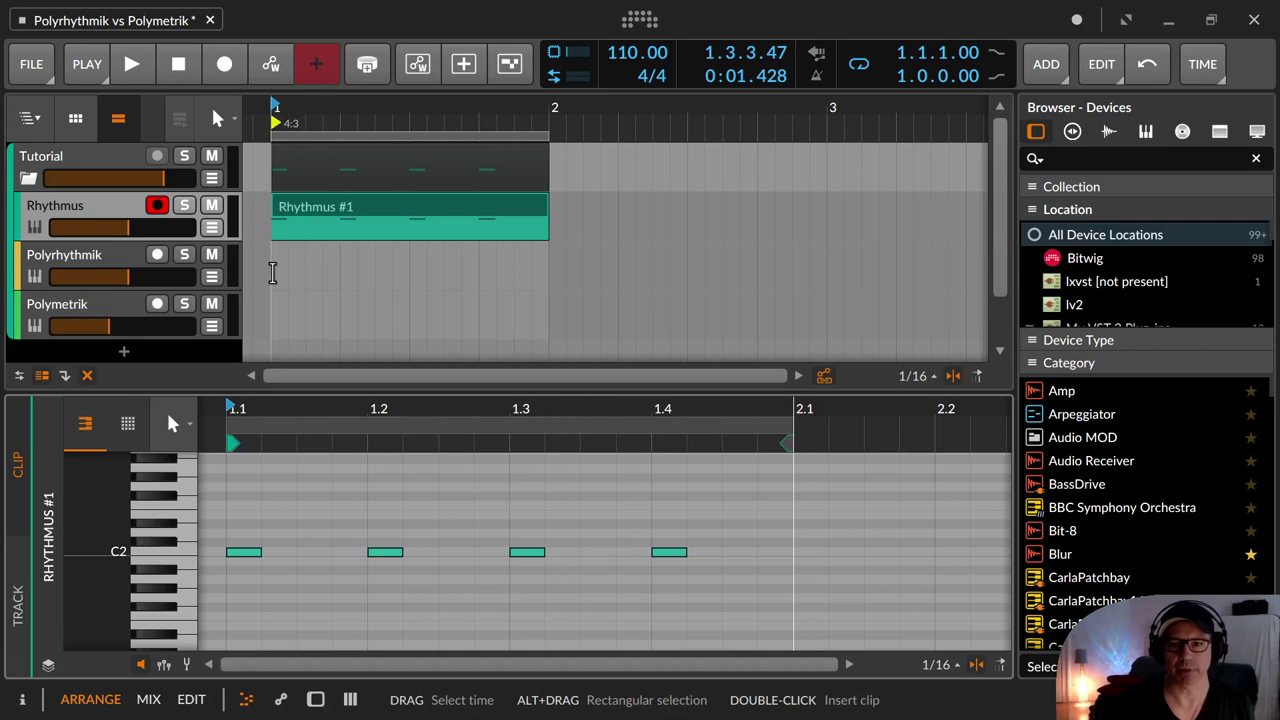
drag(272, 274, 476, 273)
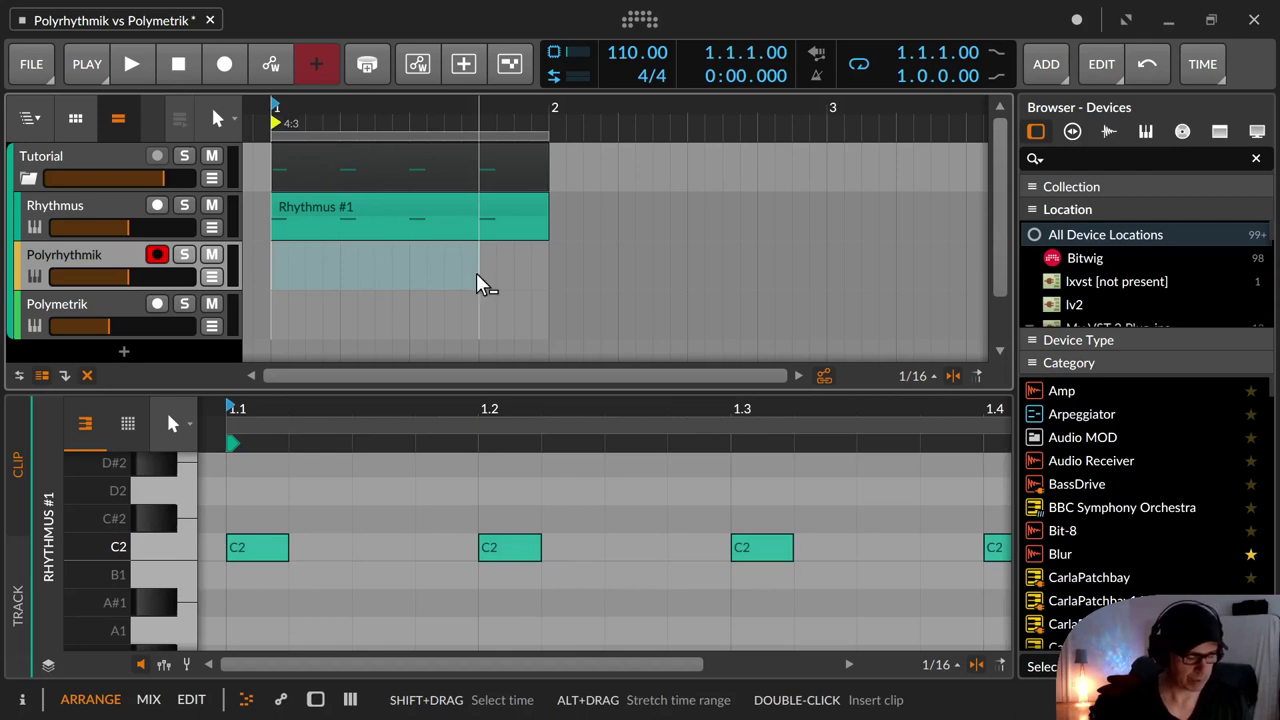
double_click(475, 279)
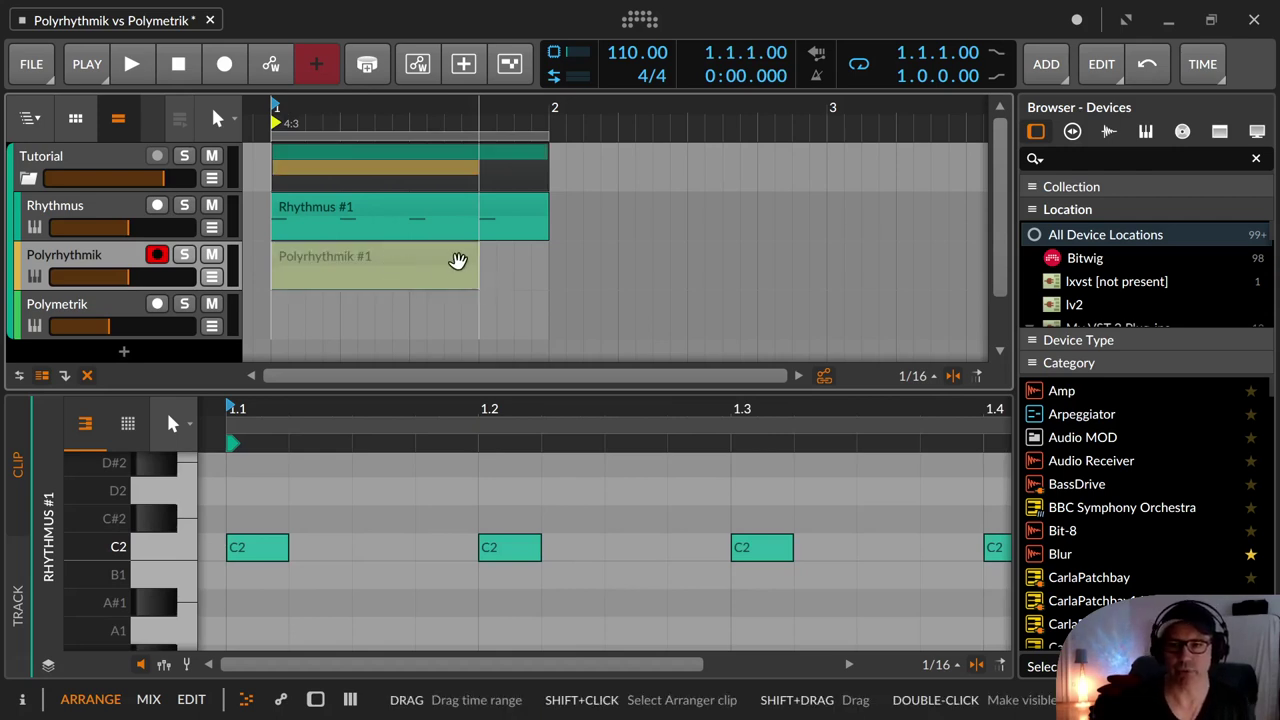
click(445, 259)
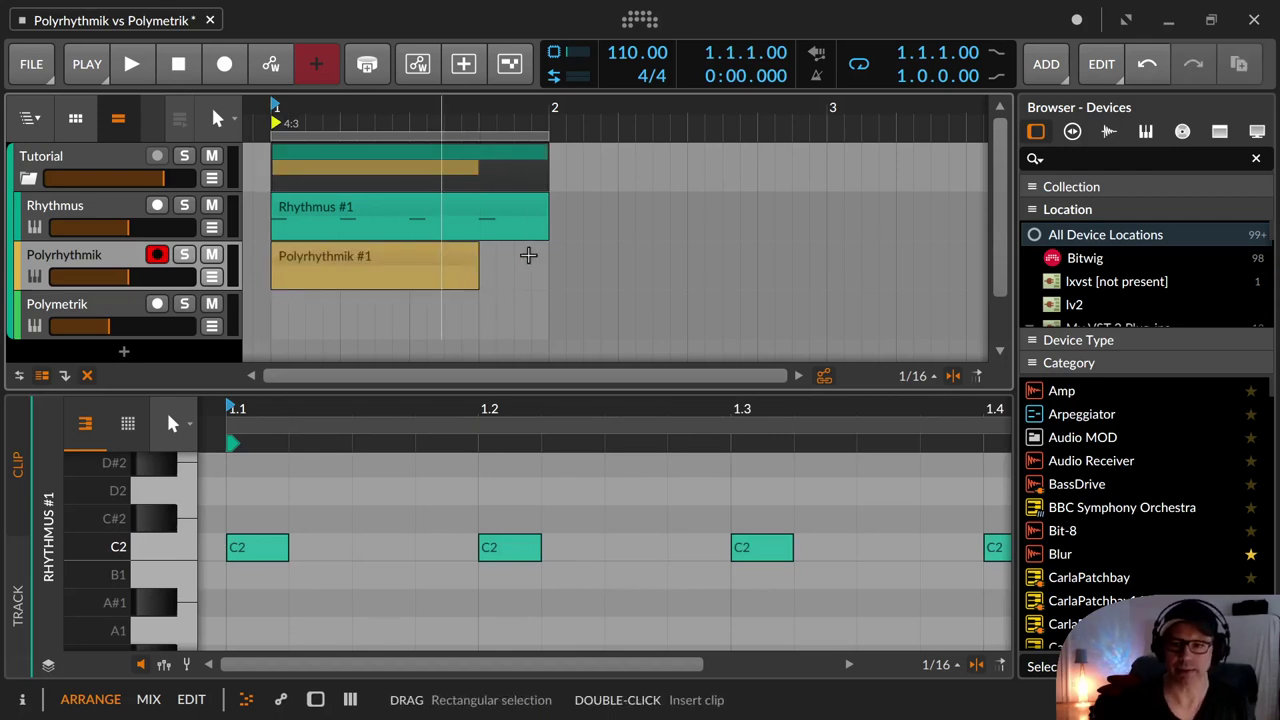
click(440, 261)
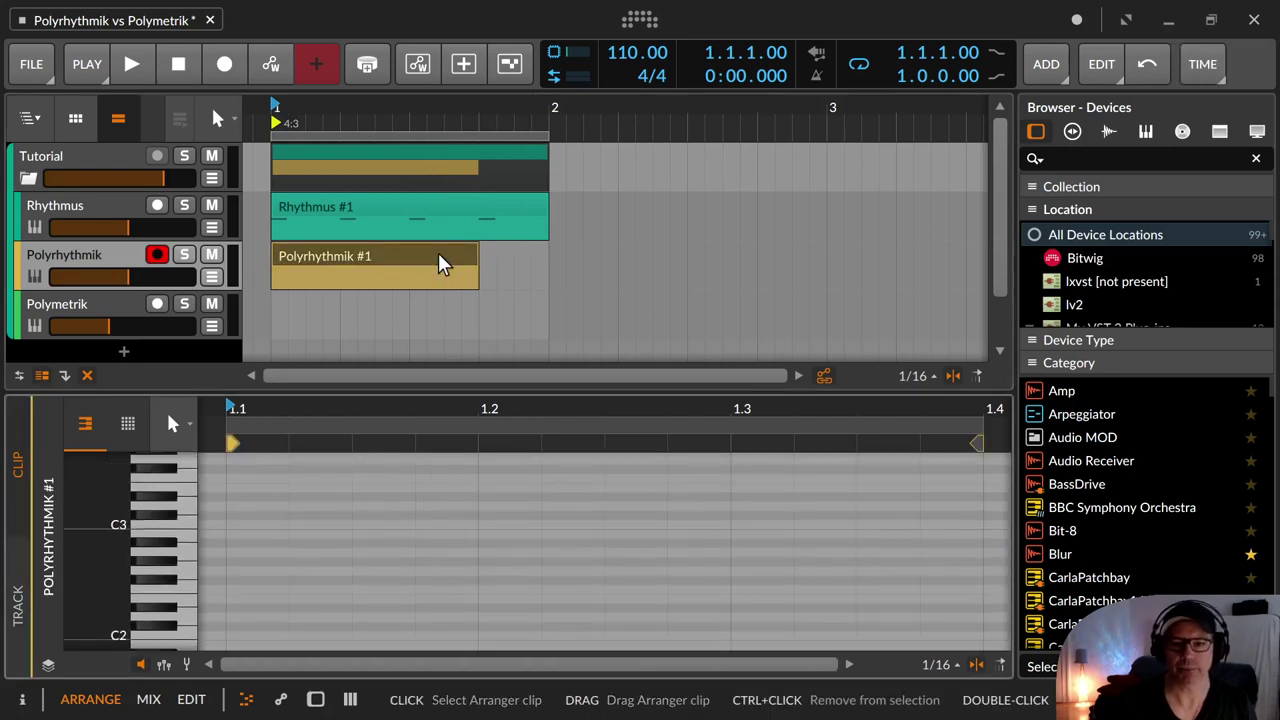
Step: Audition the C3 and C2 pitches on the Polyrhythmik instrument and compare the Rhythmus #1 clip with the empty Polyrhythmik #1 clip
click(186, 533)
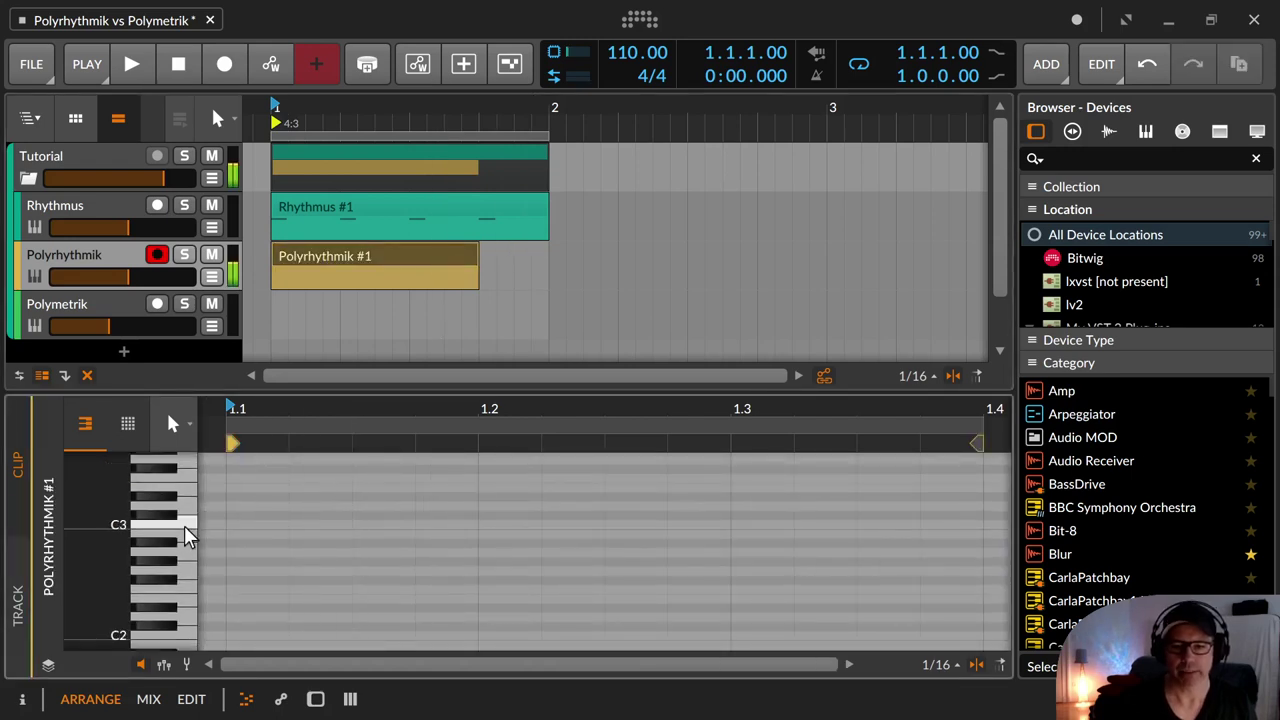
click(187, 631)
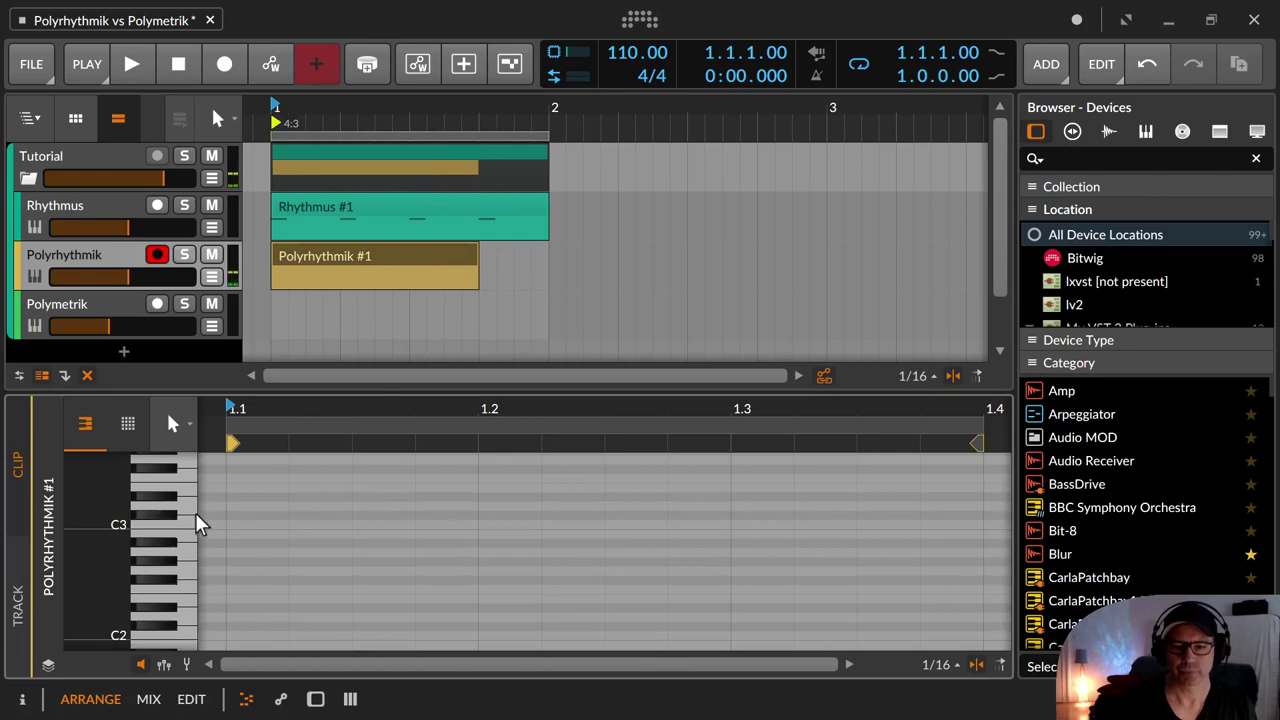
click(300, 207)
click(295, 258)
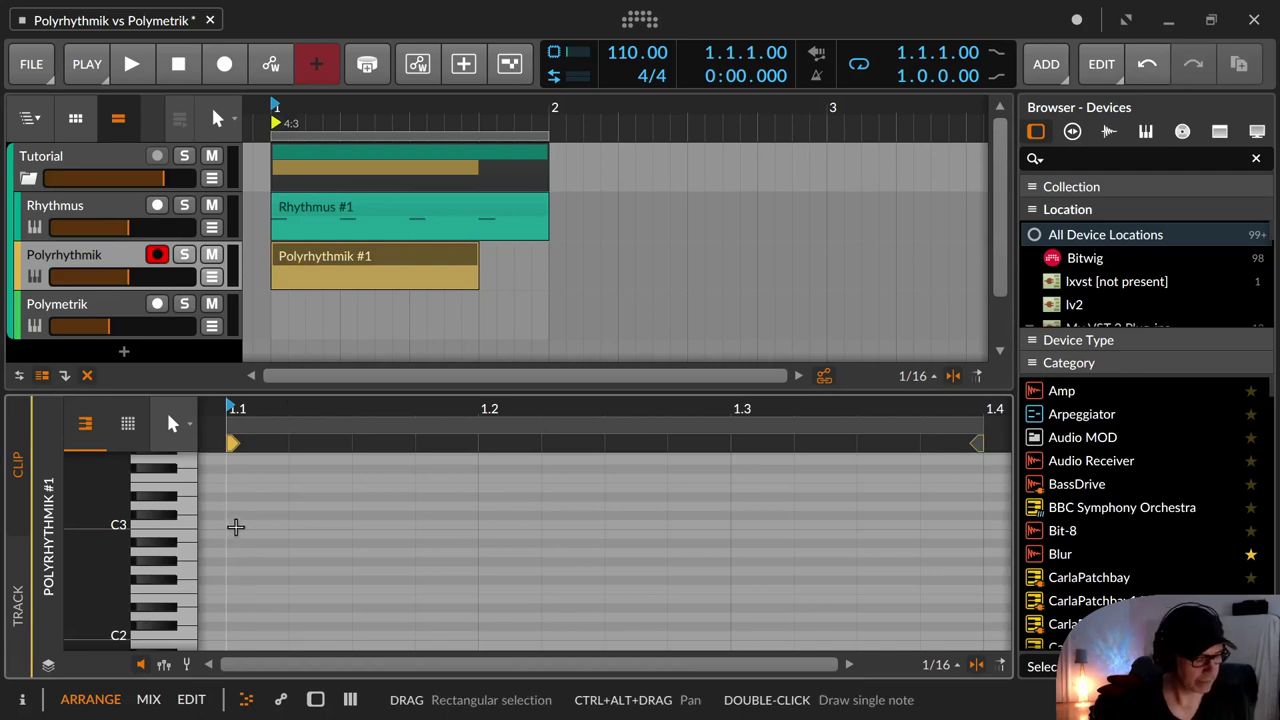
Step: Draw 1/16 C3 notes on beats 1.1, 1.2 and 1.3 of the Polyrhythmik #1 clip
key(2)
click(234, 524)
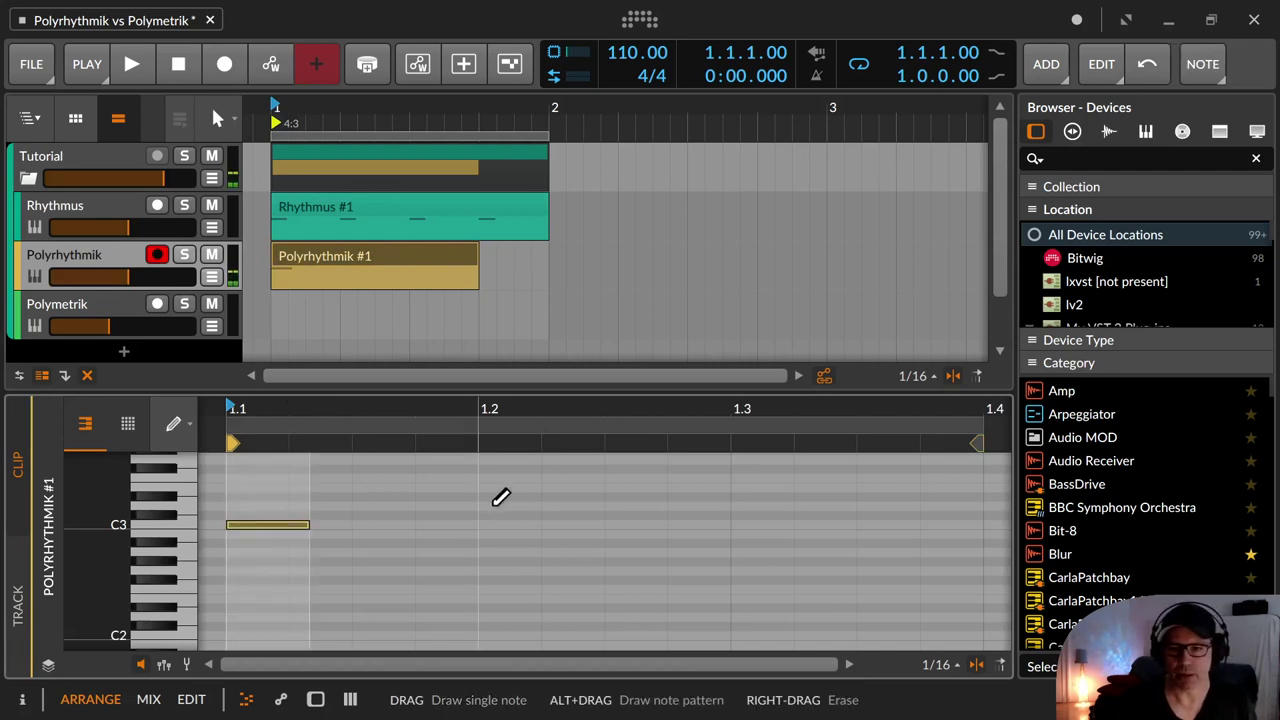
key(1)
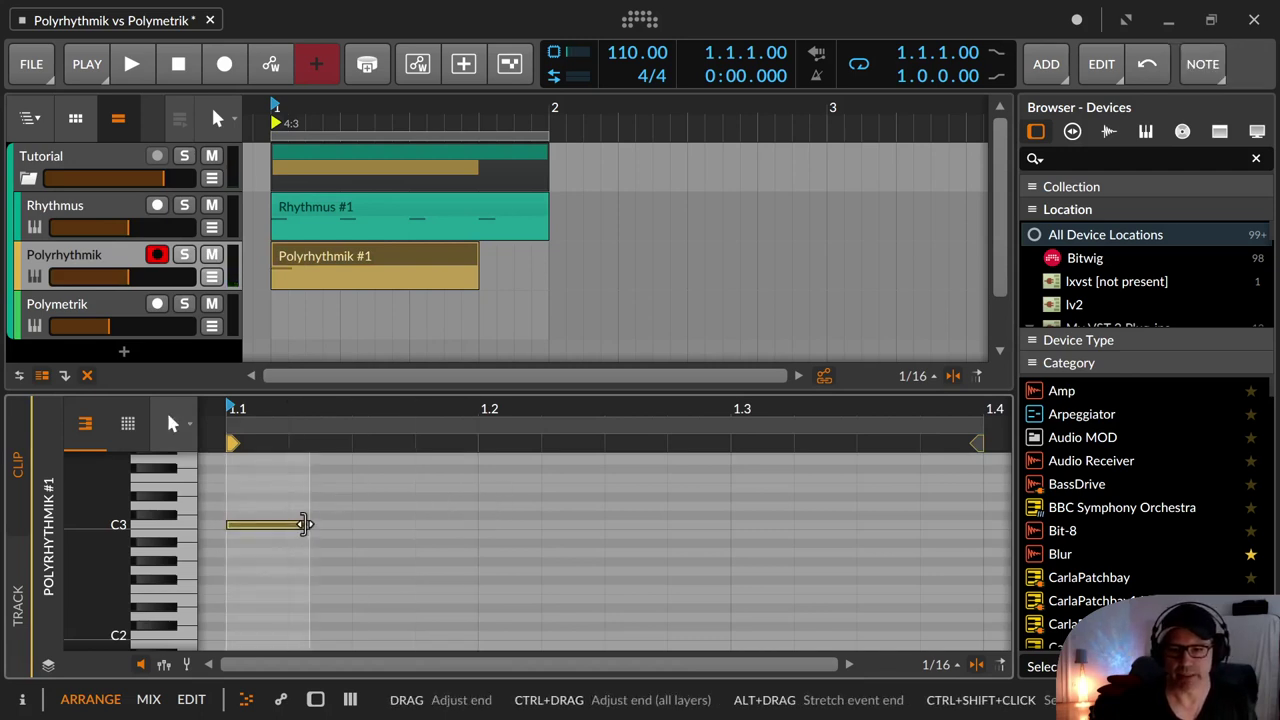
drag(306, 524, 282, 522)
key(2)
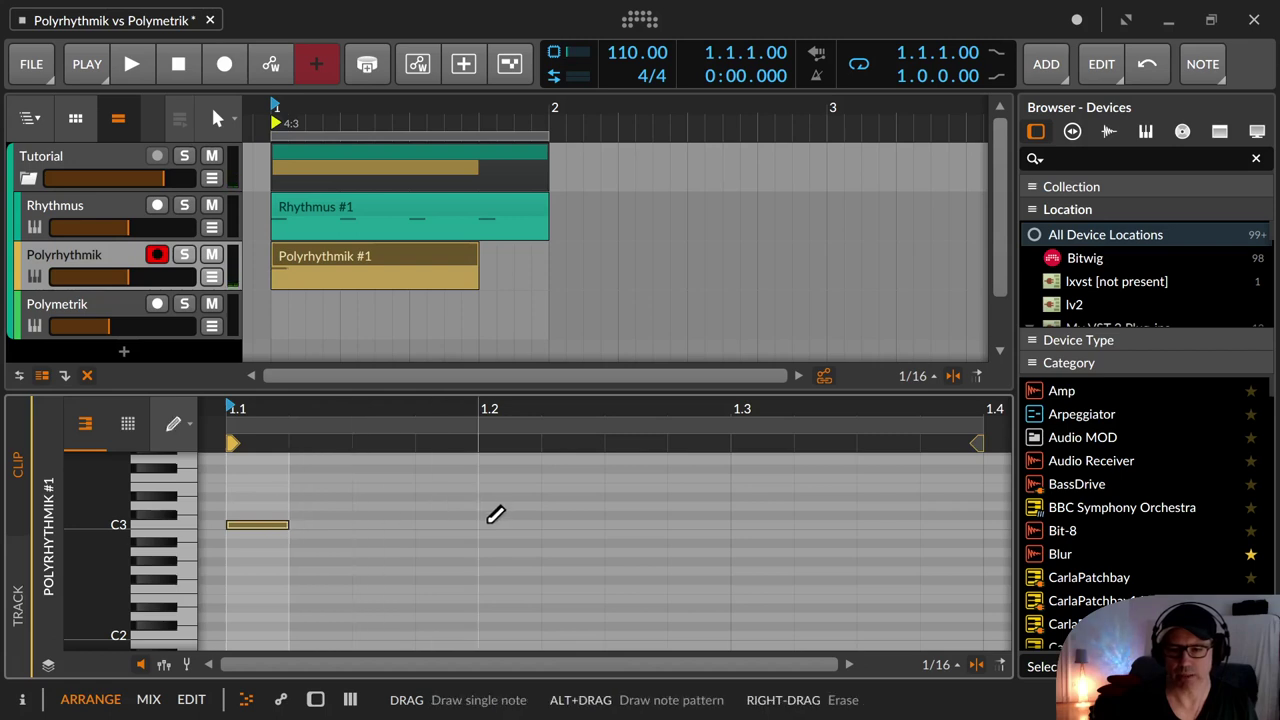
click(488, 524)
click(745, 524)
Step: Time-stretch the Polyrhythmik #1 clip together with its notes so that it ends at bar 2
key(1)
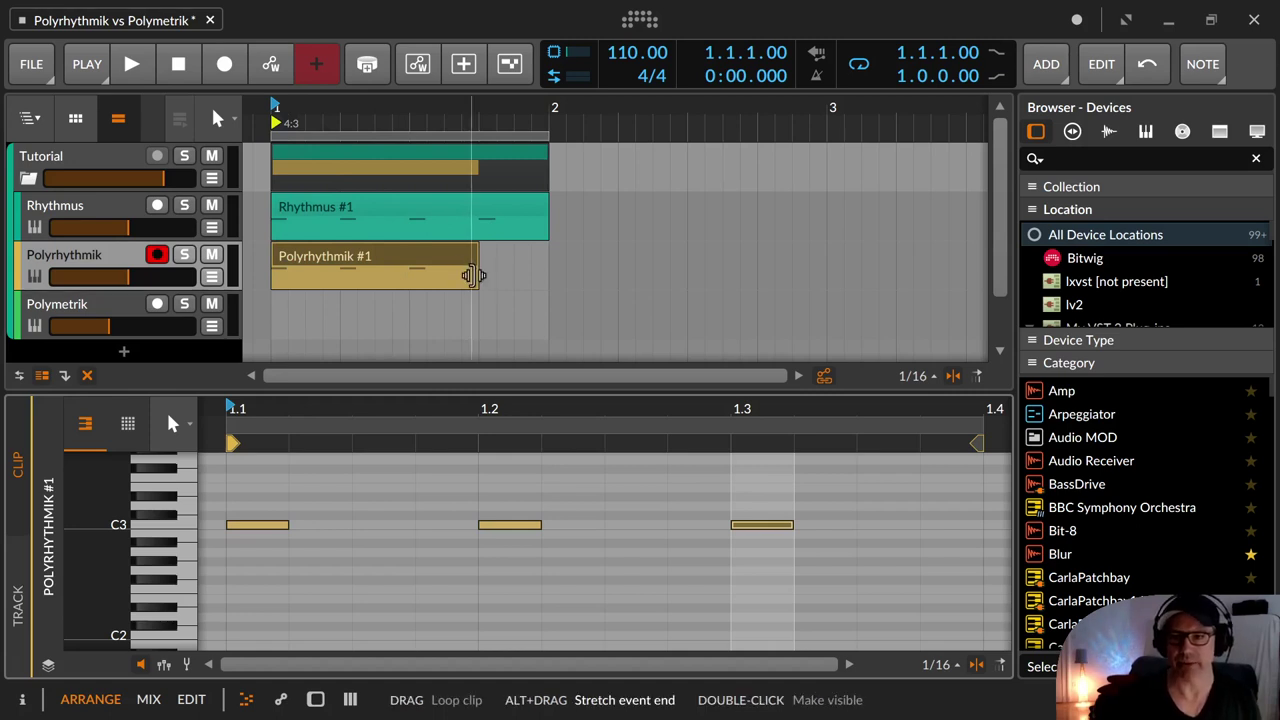
drag(472, 276, 548, 265)
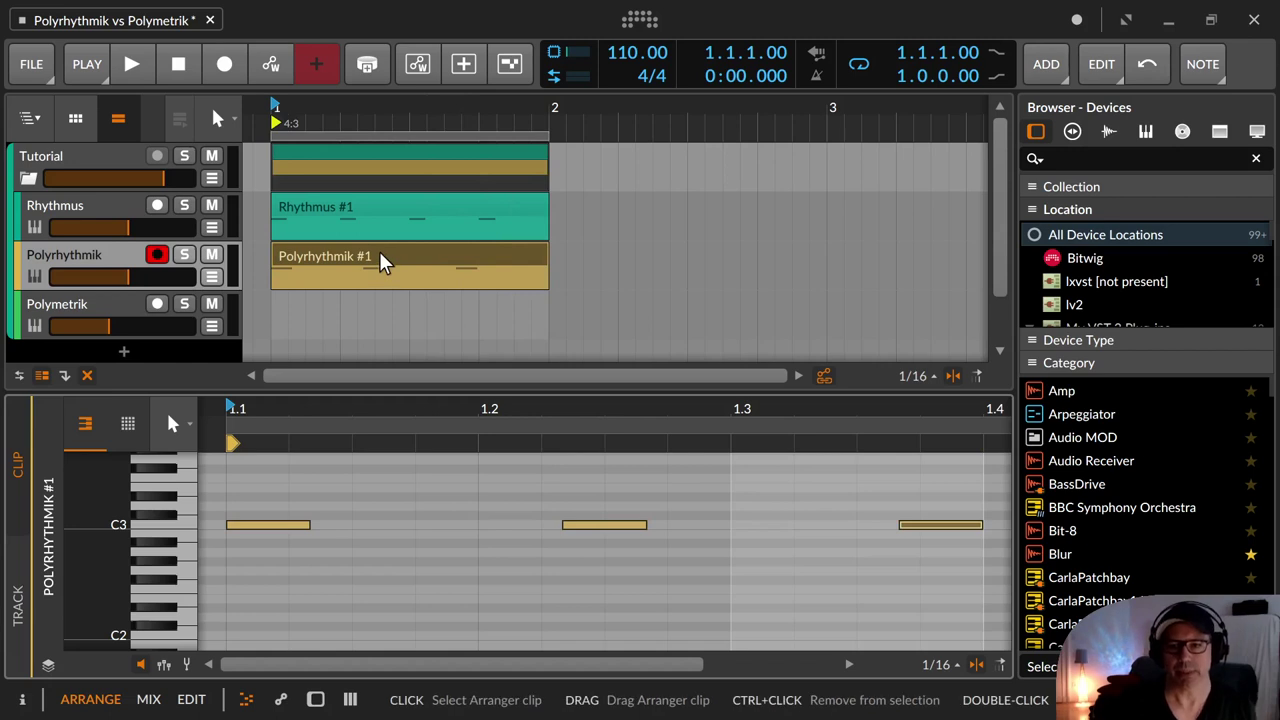
click(374, 276)
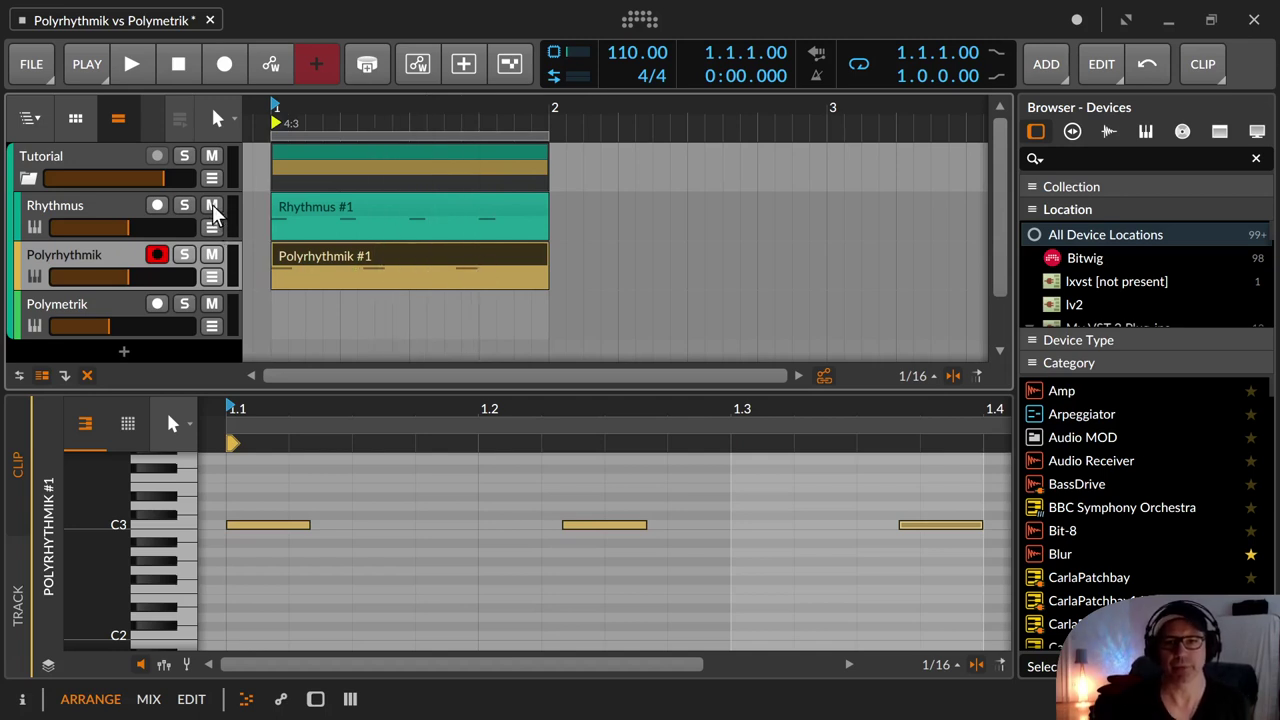
Step: Solo the Rhythmus track and listen to its clip on its own
click(184, 205)
click(312, 208)
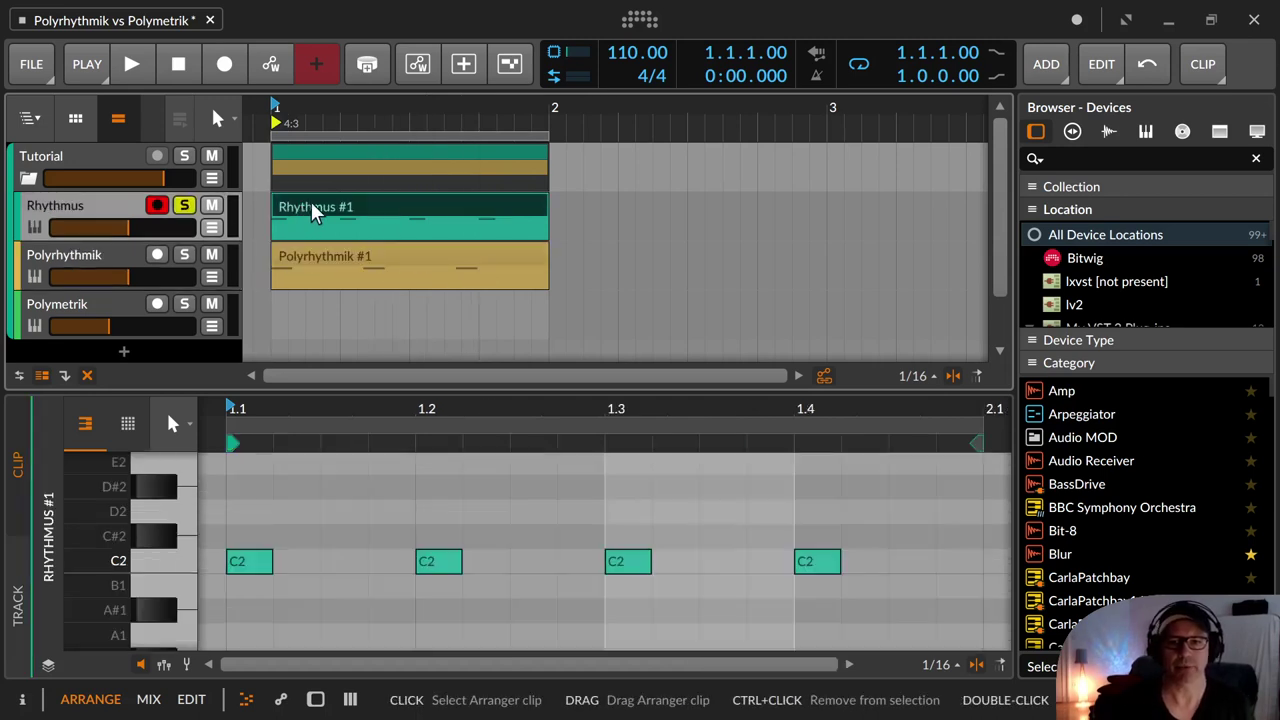
key(space)
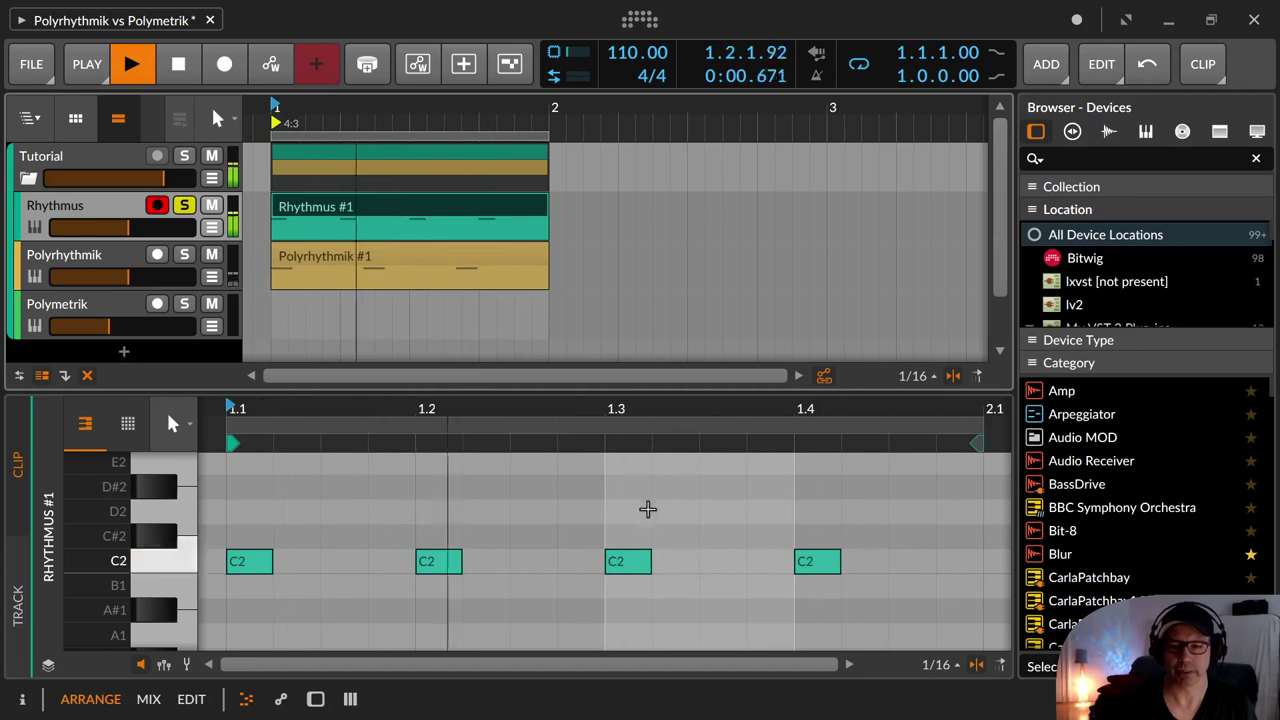
key(space)
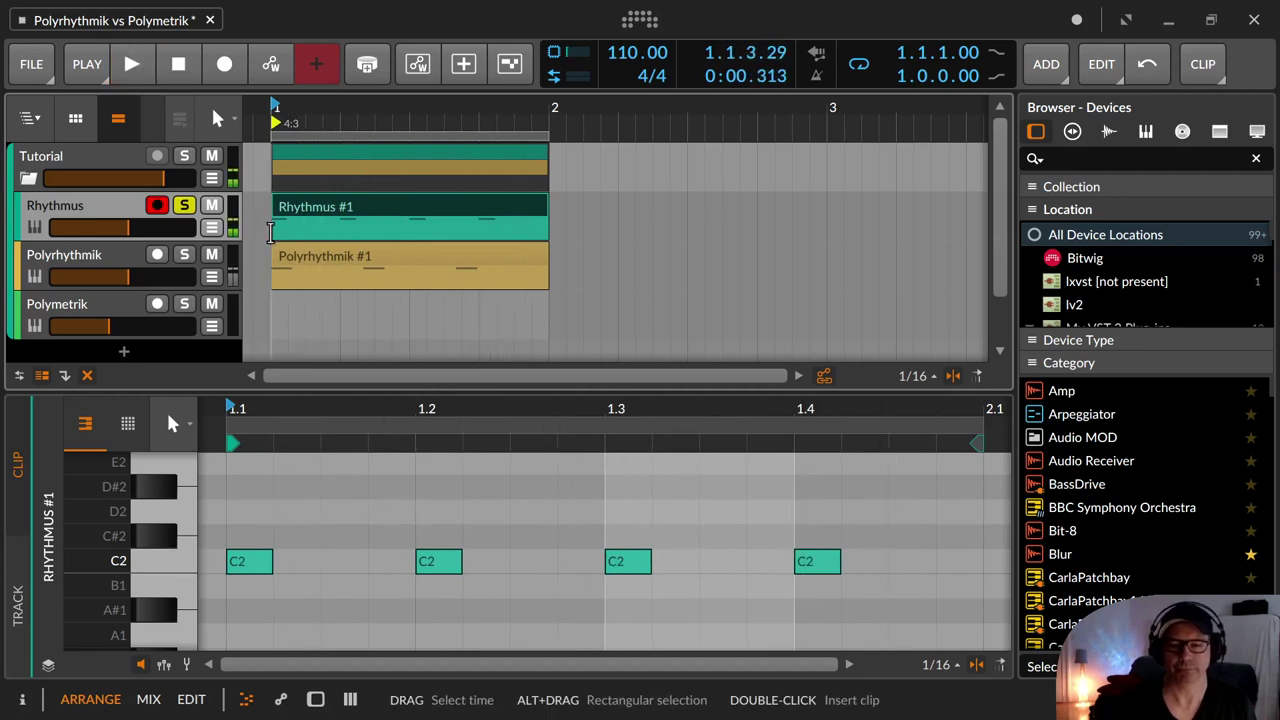
Step: Solo the Polyrhythmik track instead and listen to its stretched three-note clip
click(184, 254)
click(294, 258)
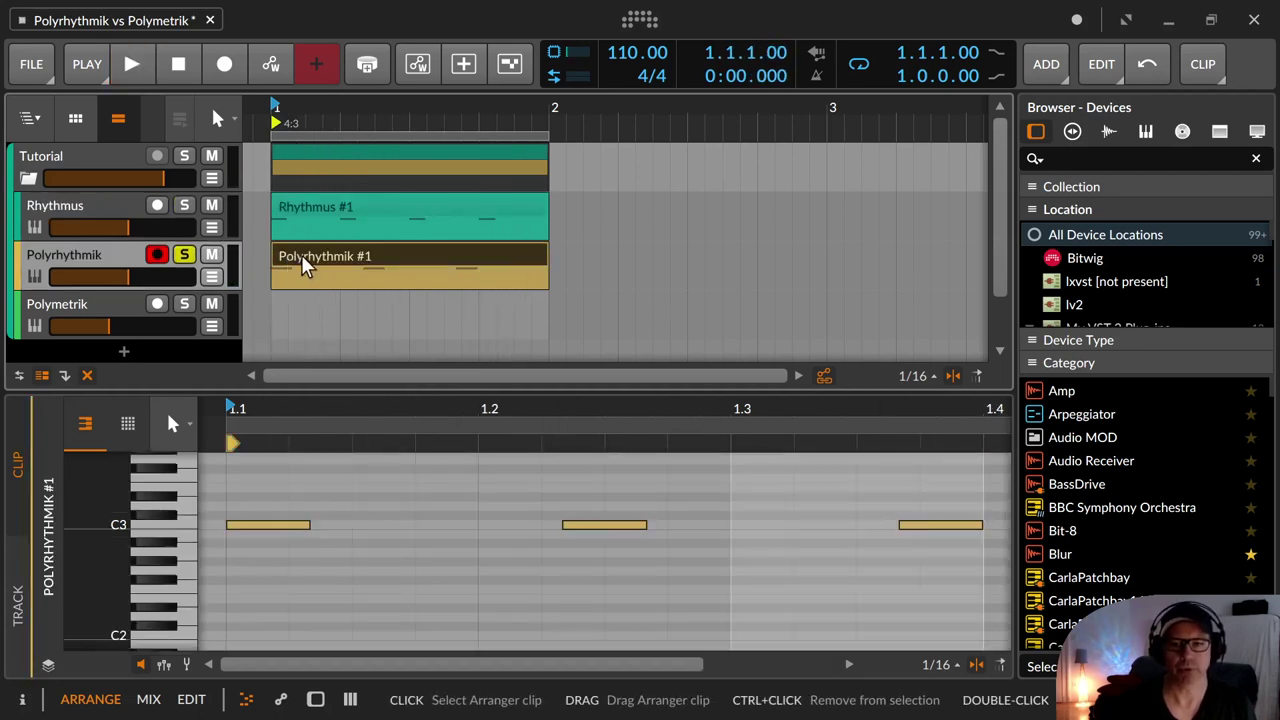
key(space)
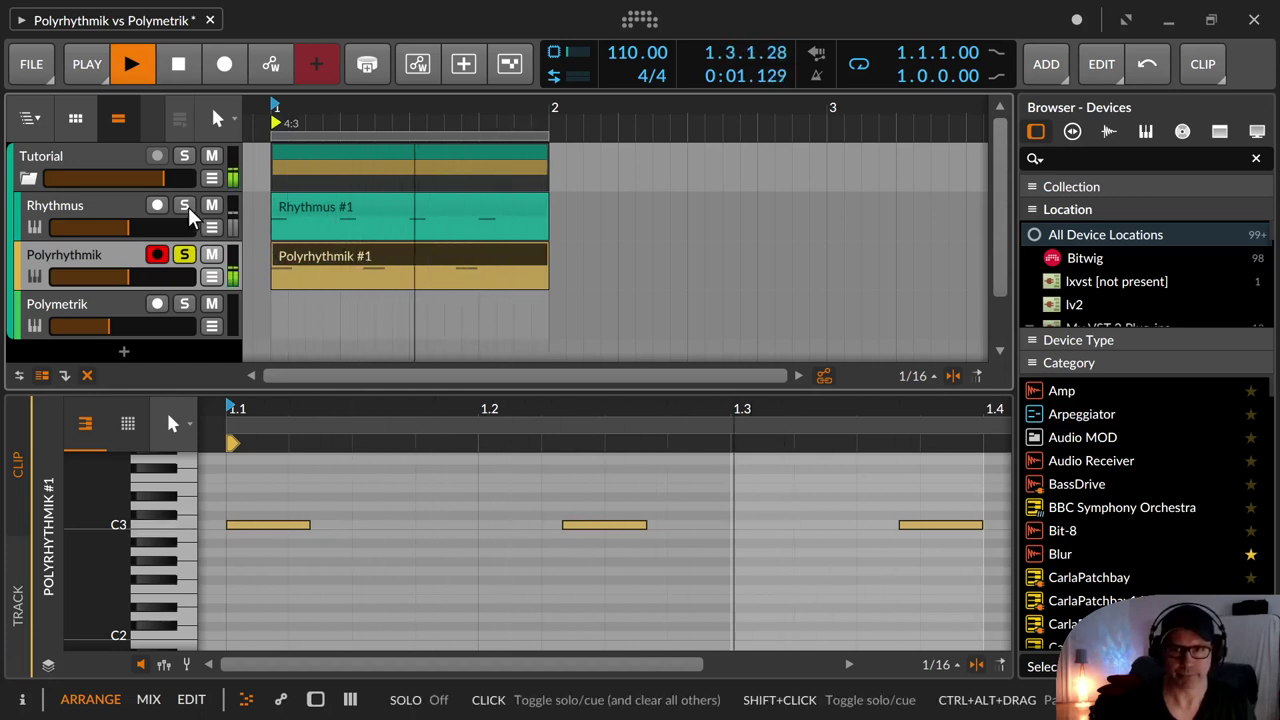
key(space)
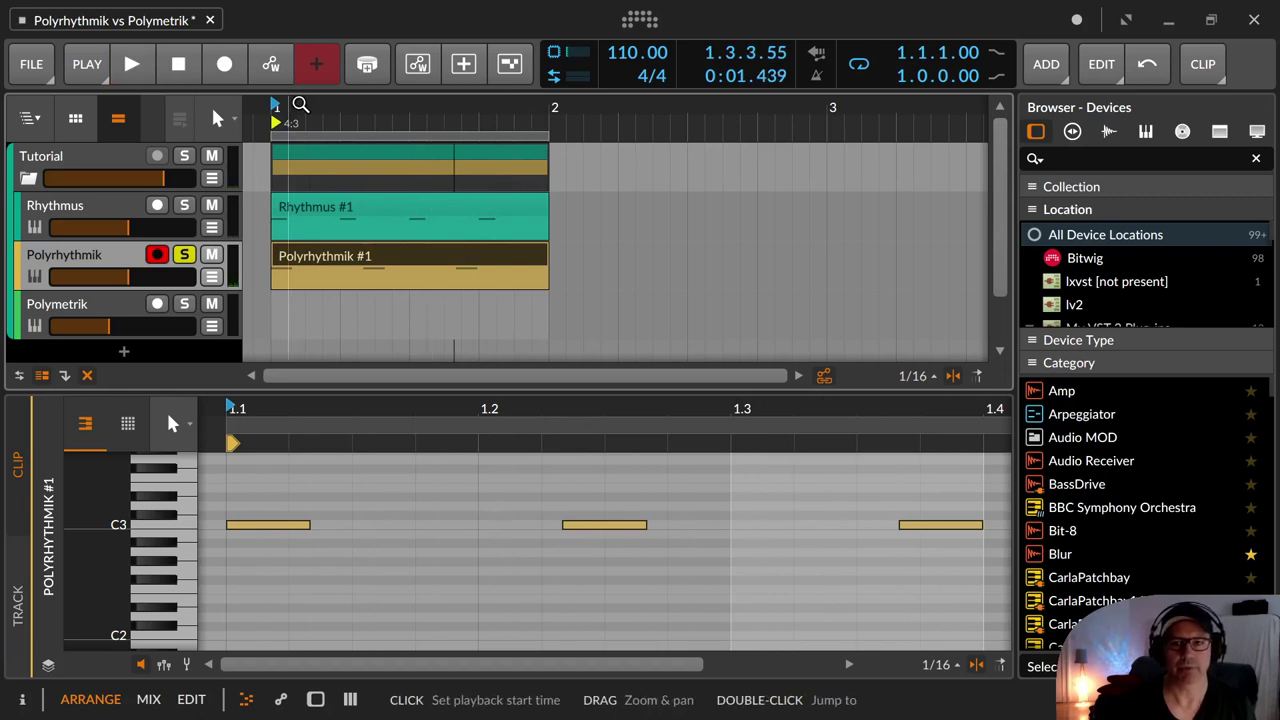
Step: Turn off all track solos and play the Rhythmus and Polyrhythmik clips together
click(184, 208)
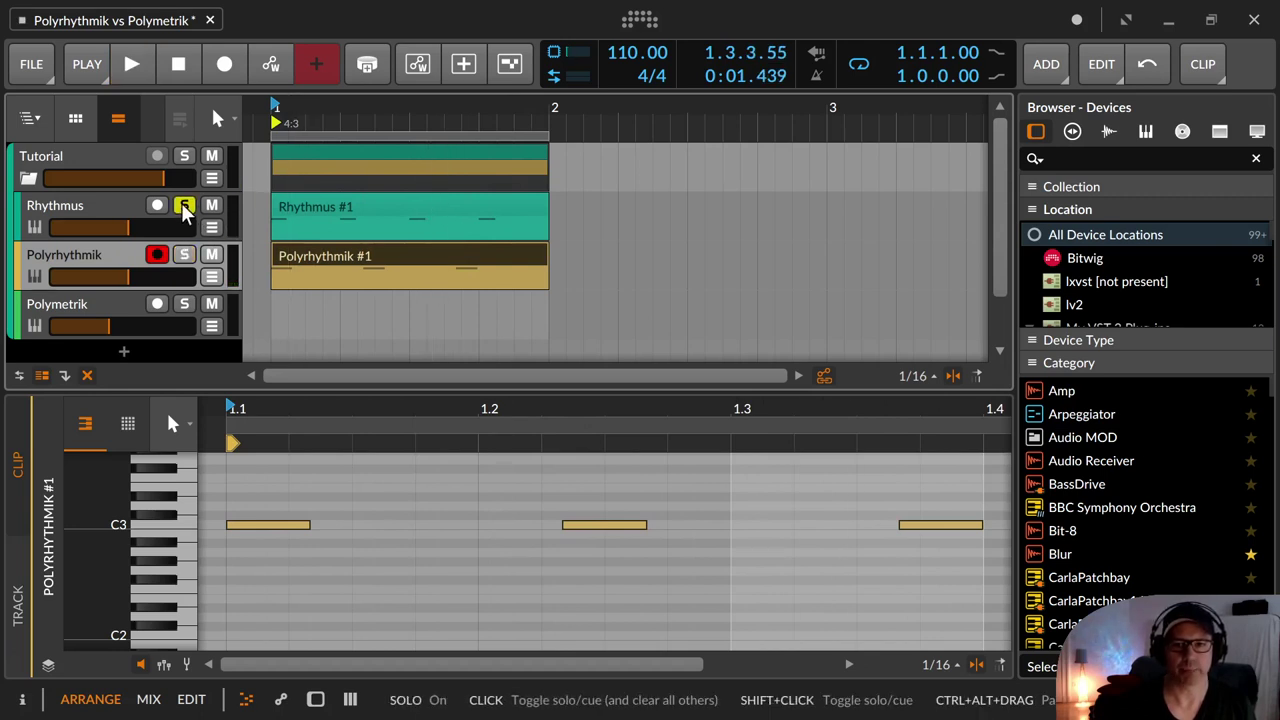
click(184, 208)
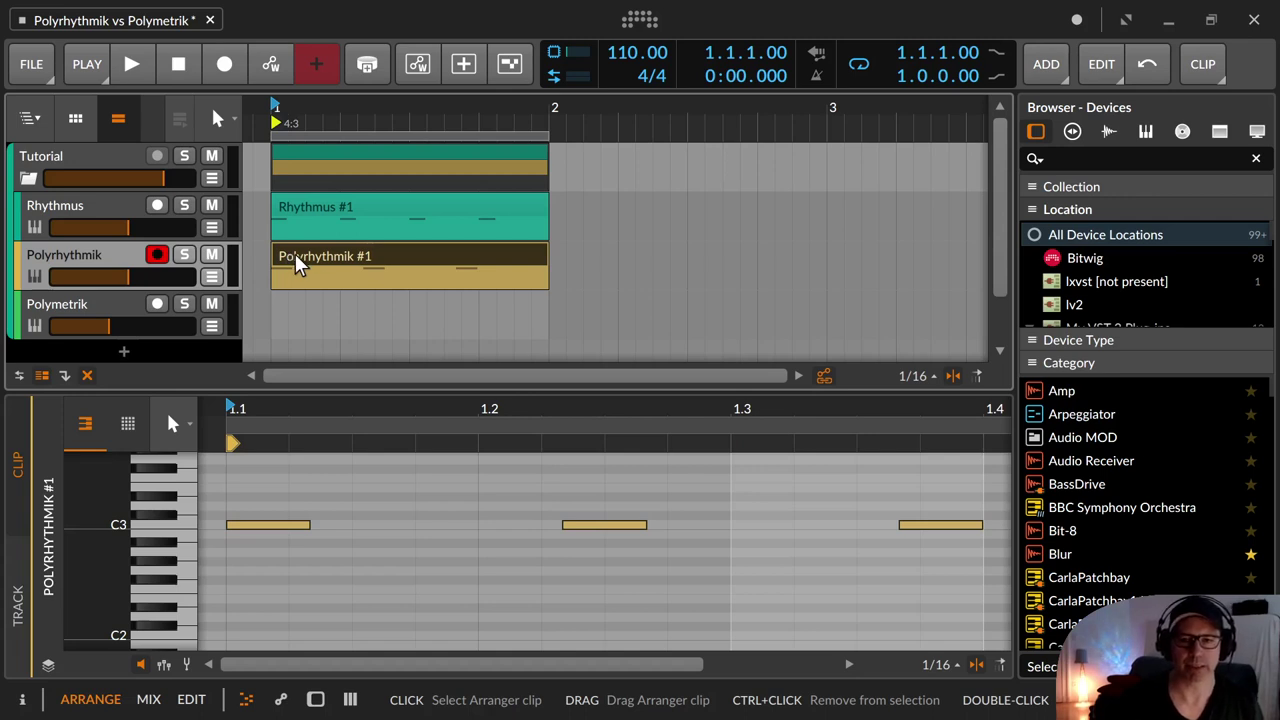
key(space)
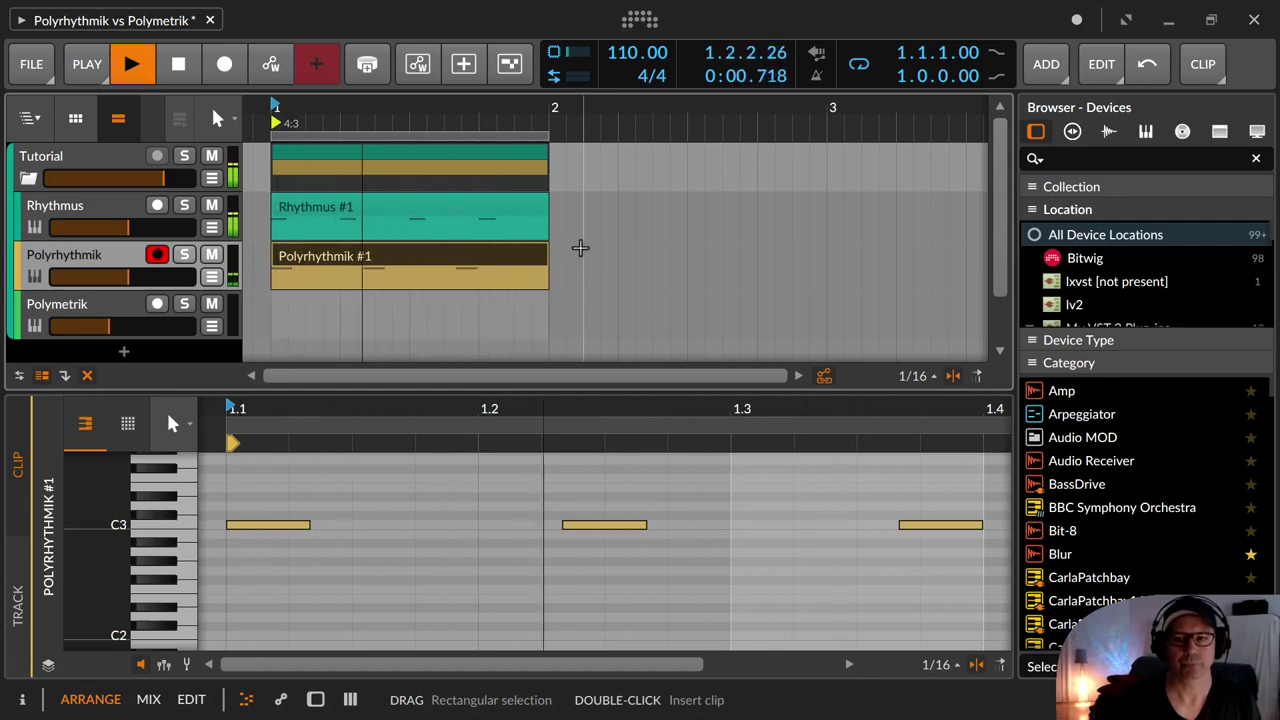
key(space)
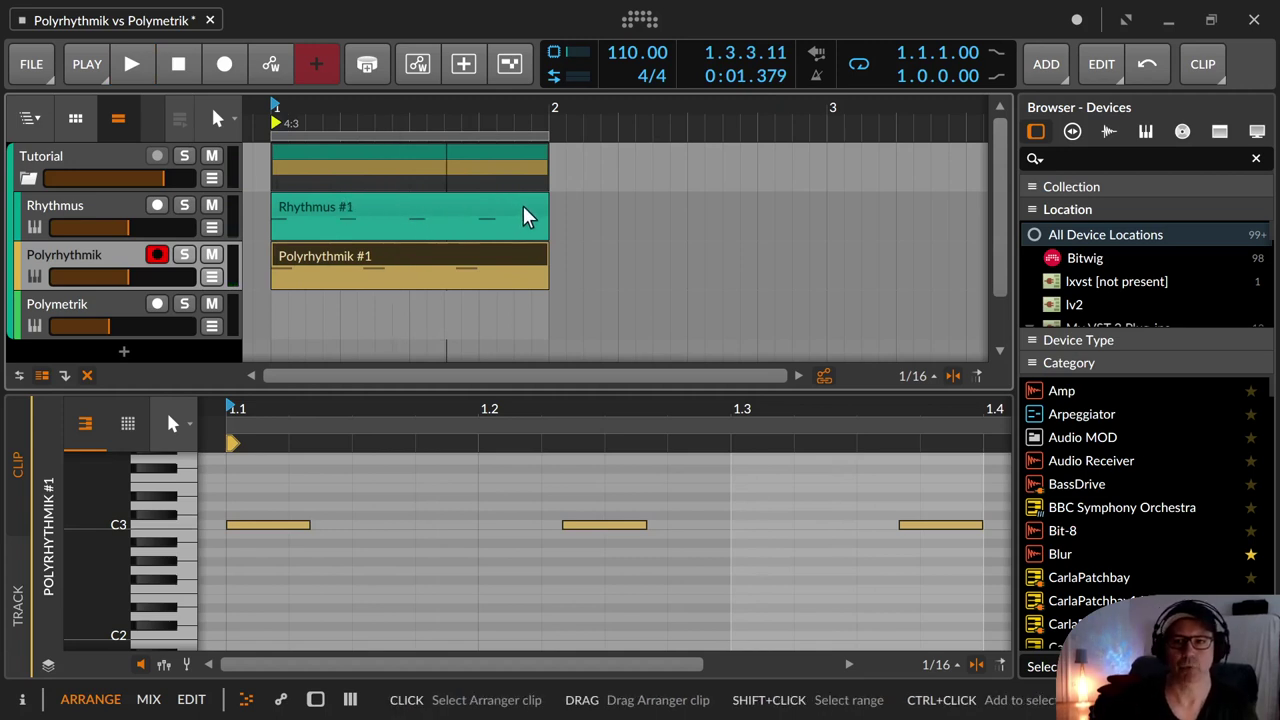
Step: Compare the notes of both clips, then play the loop with the Rhythmus track muted and unmute it during playback
click(314, 216)
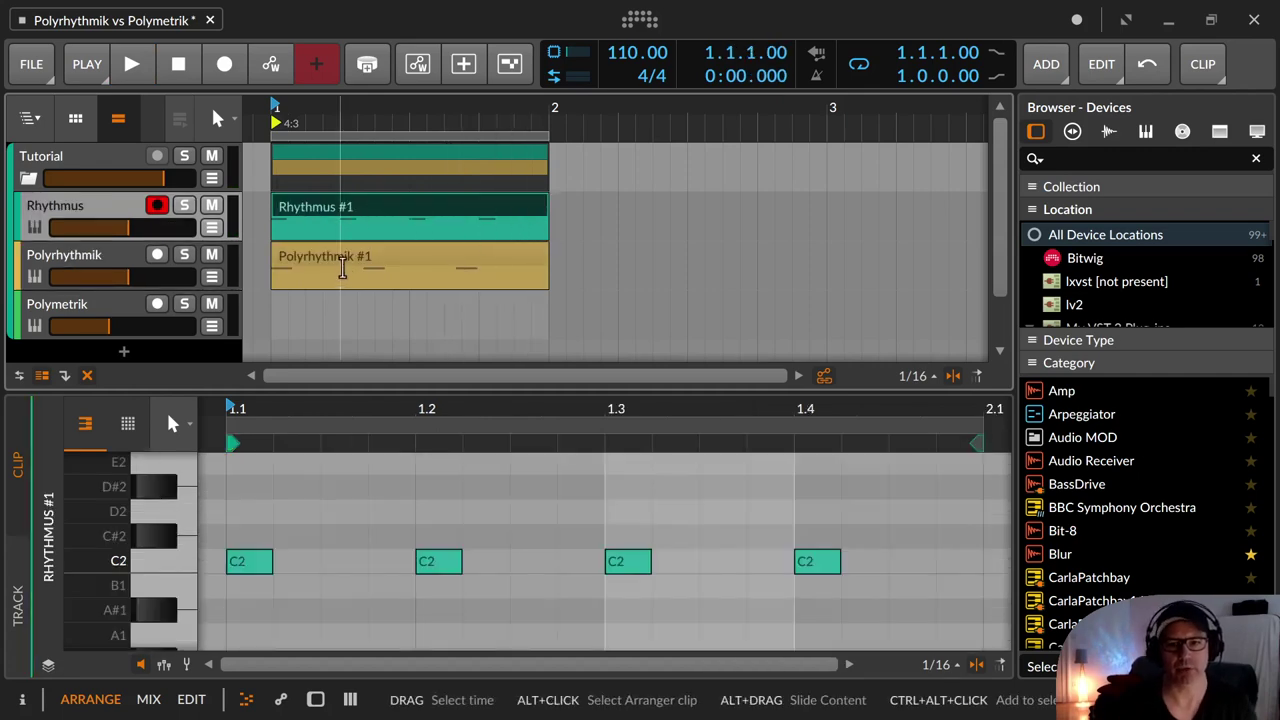
click(345, 263)
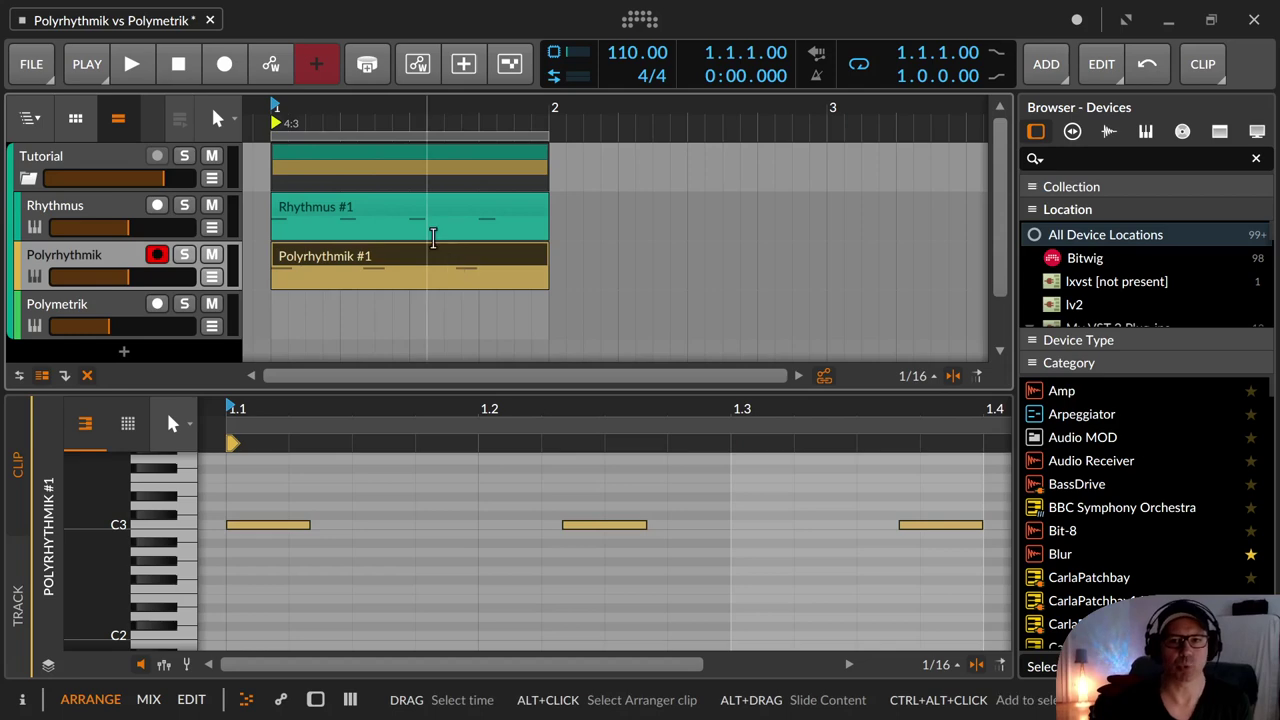
click(378, 208)
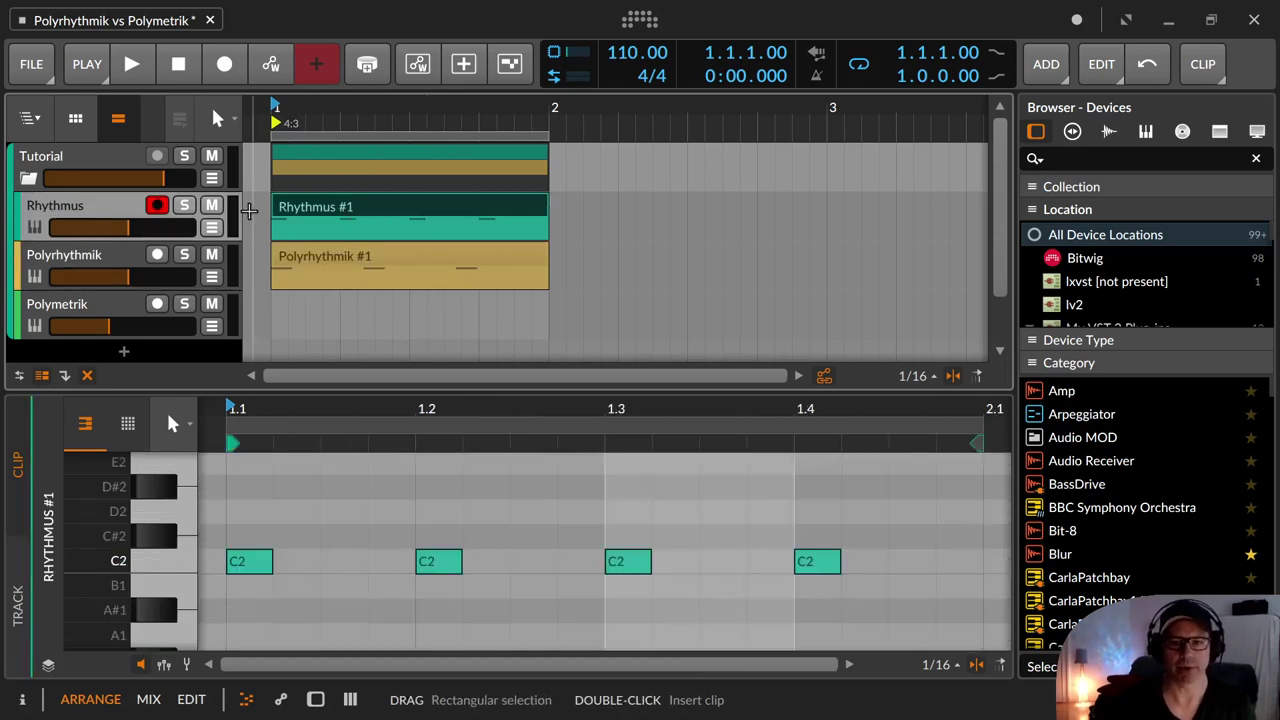
click(211, 205)
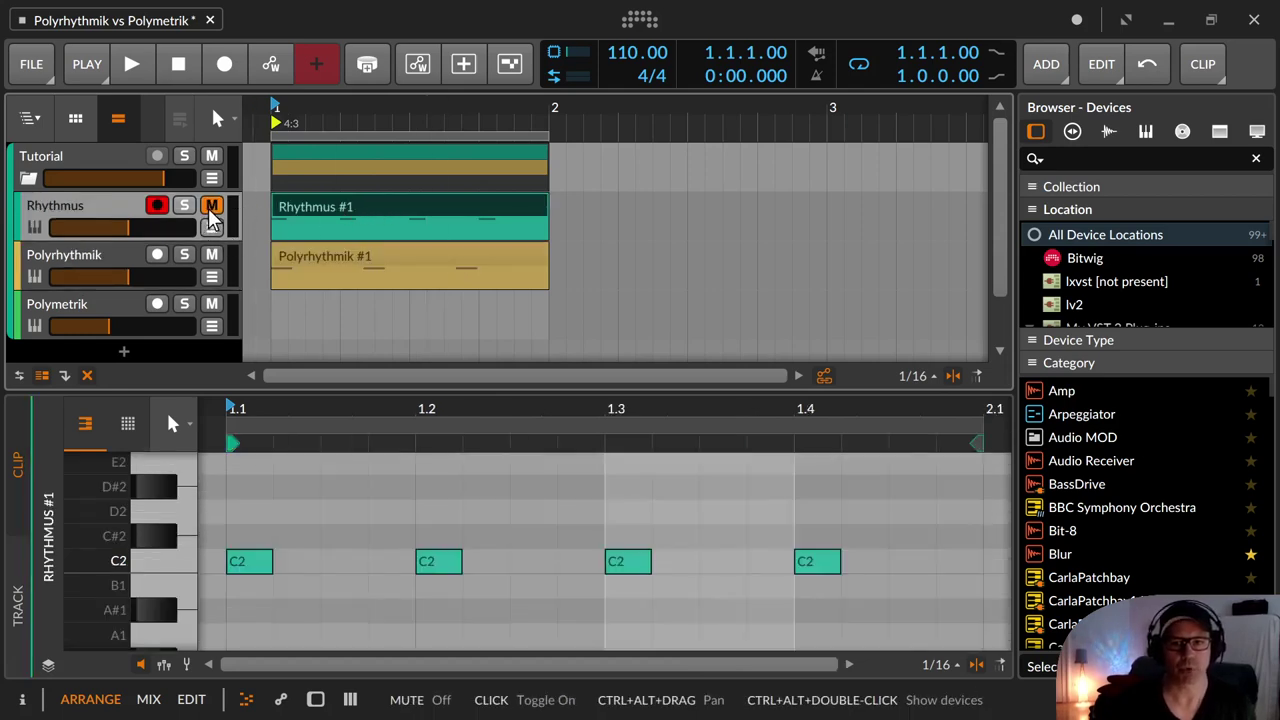
key(space)
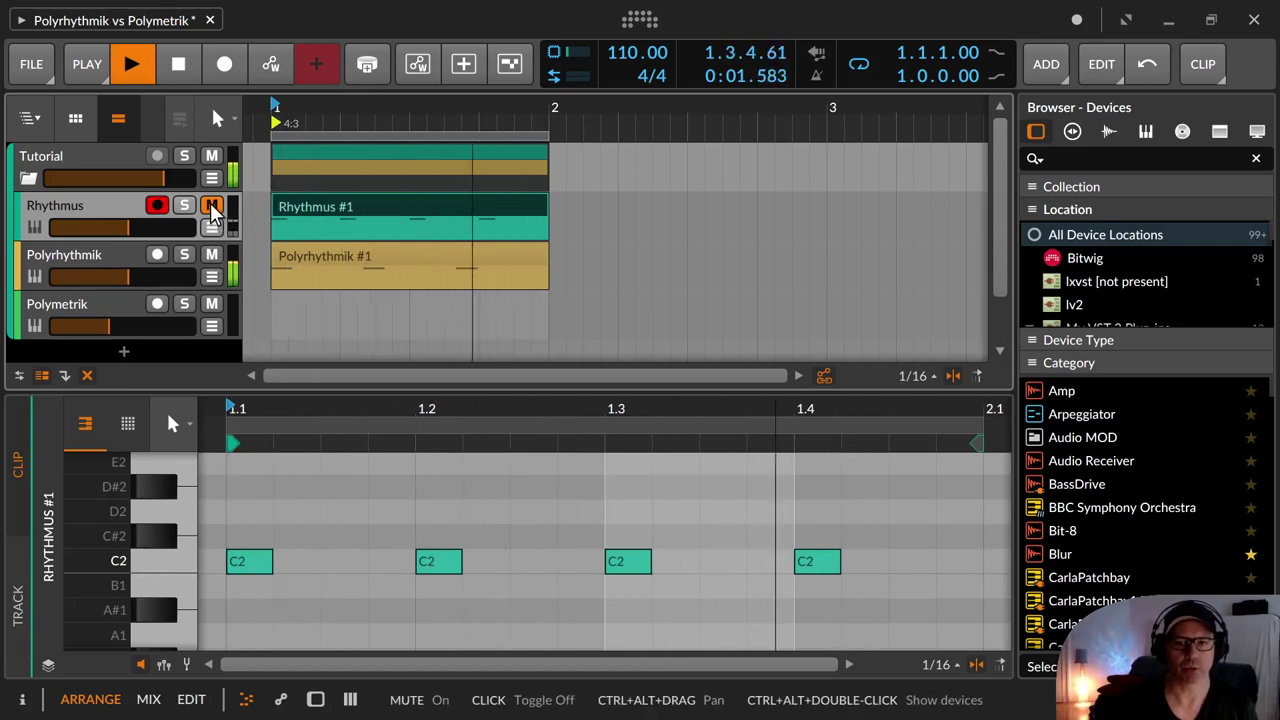
click(213, 208)
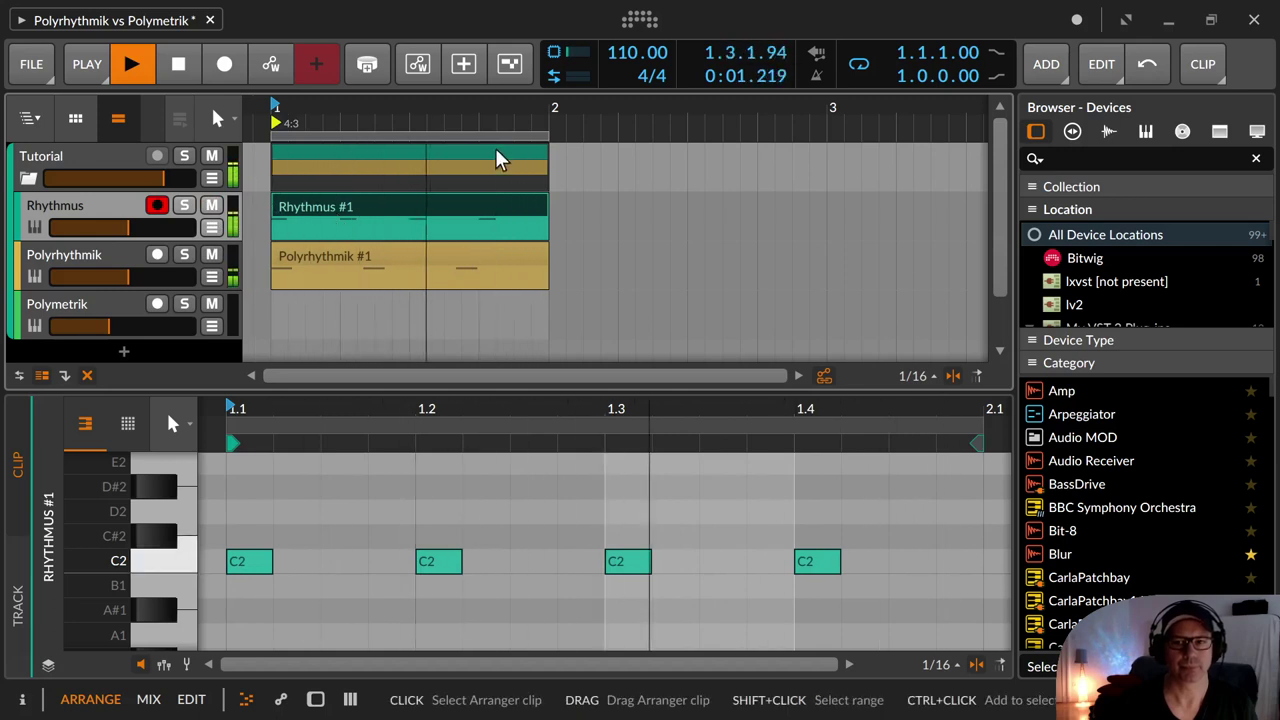
key(space)
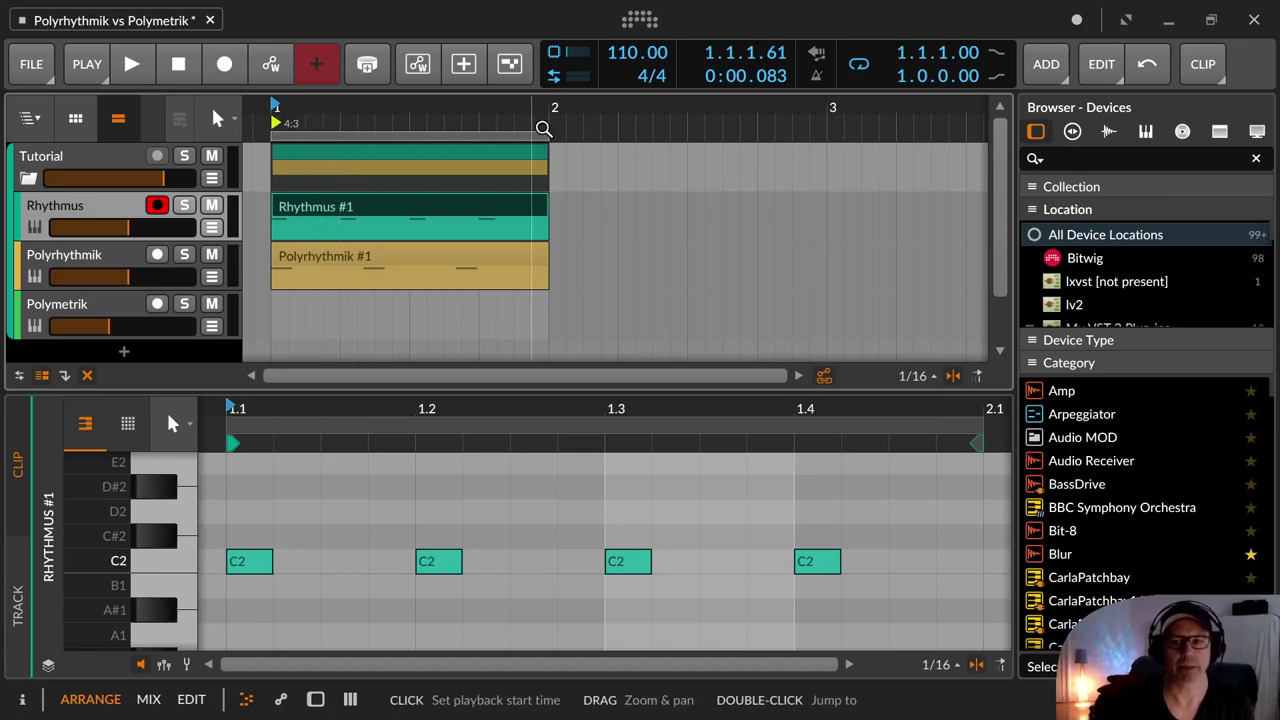
Step: Insert an empty three-beat clip on the Rhythmus track at the 3:4 cue marker in bar 18
drag(648, 130, 587, 130)
drag(544, 112, 420, 141)
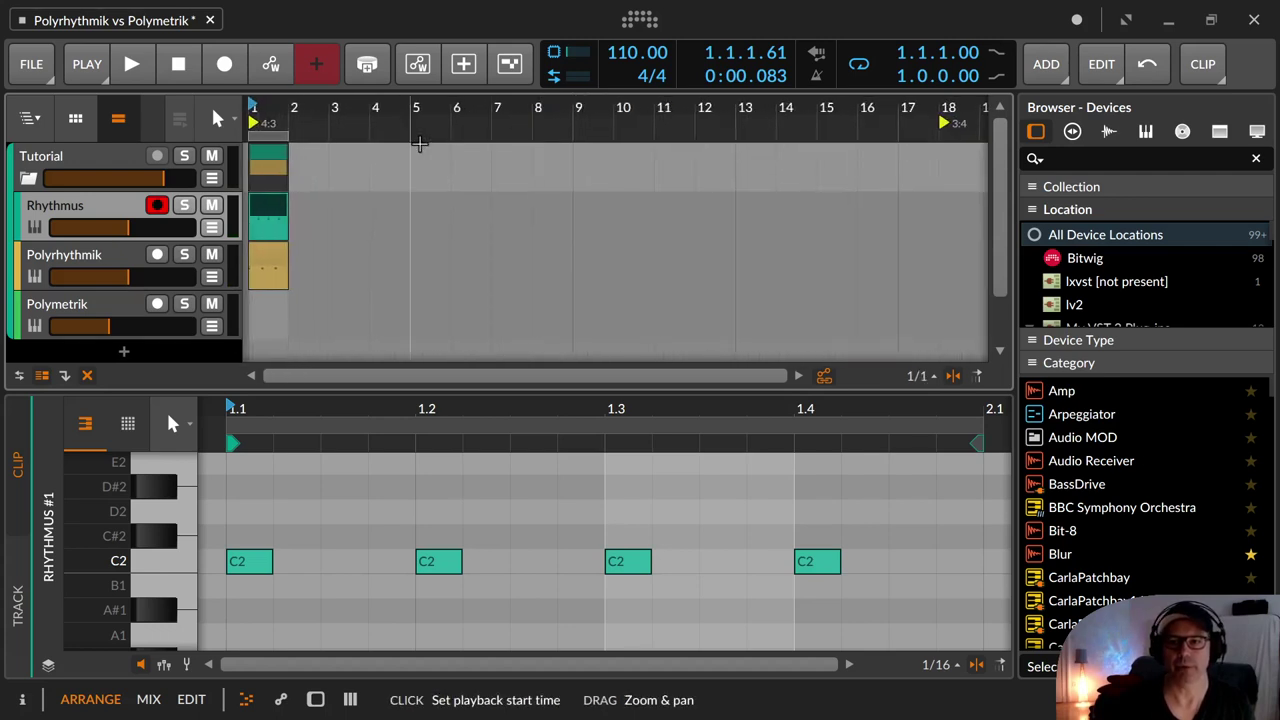
drag(862, 112, 356, 110)
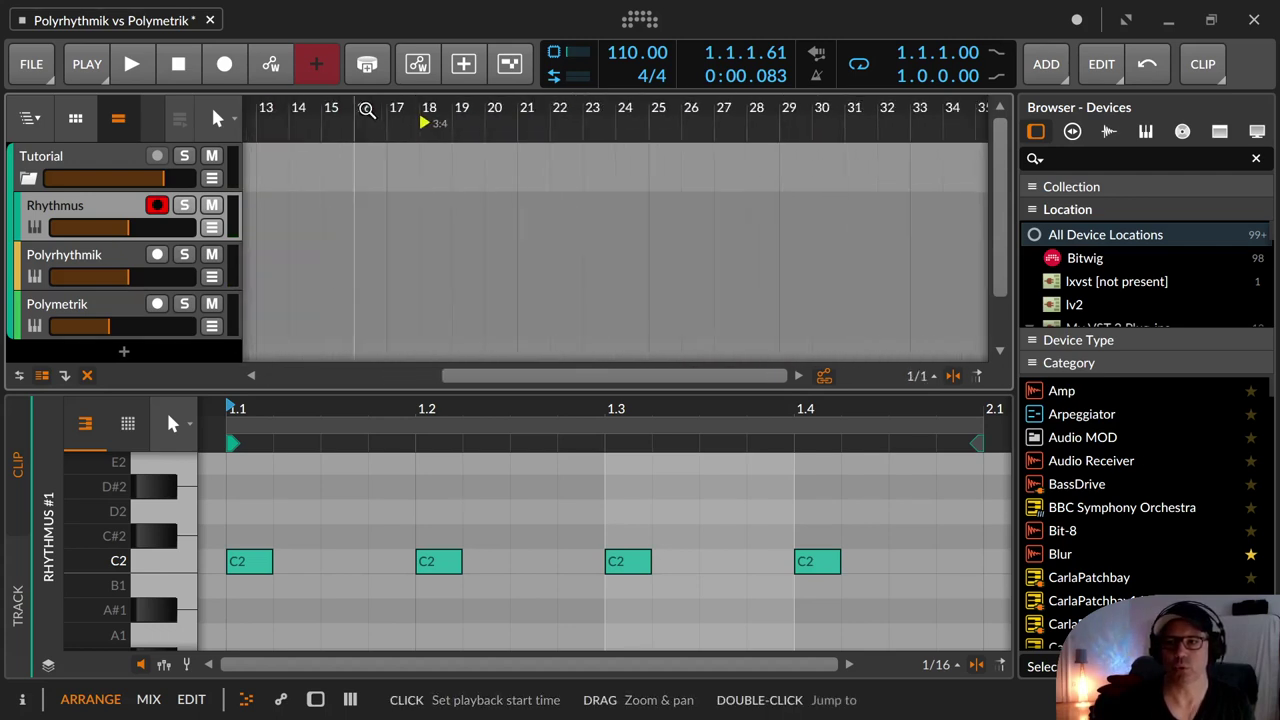
click(442, 121)
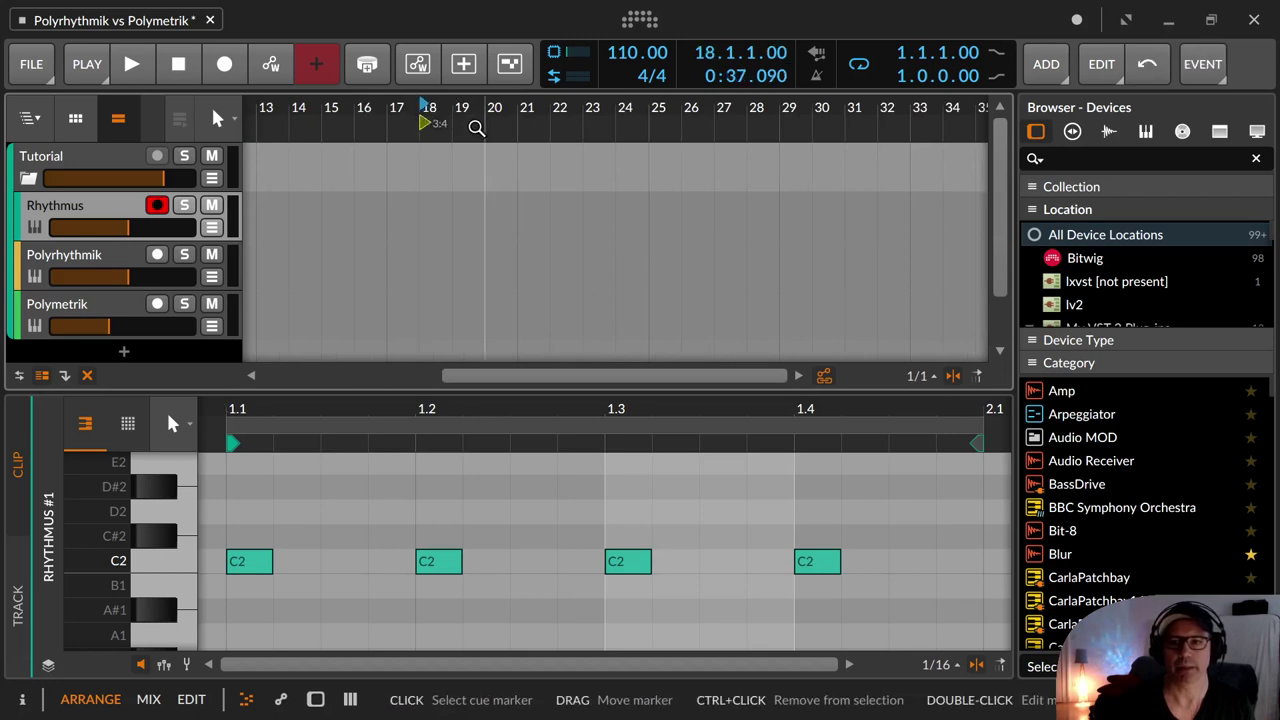
mouse_move(477, 126)
mouse_down()
mouse_move(505, 230)
mouse_move(634, 200)
mouse_move(658, 215)
mouse_move(634, 222)
mouse_up()
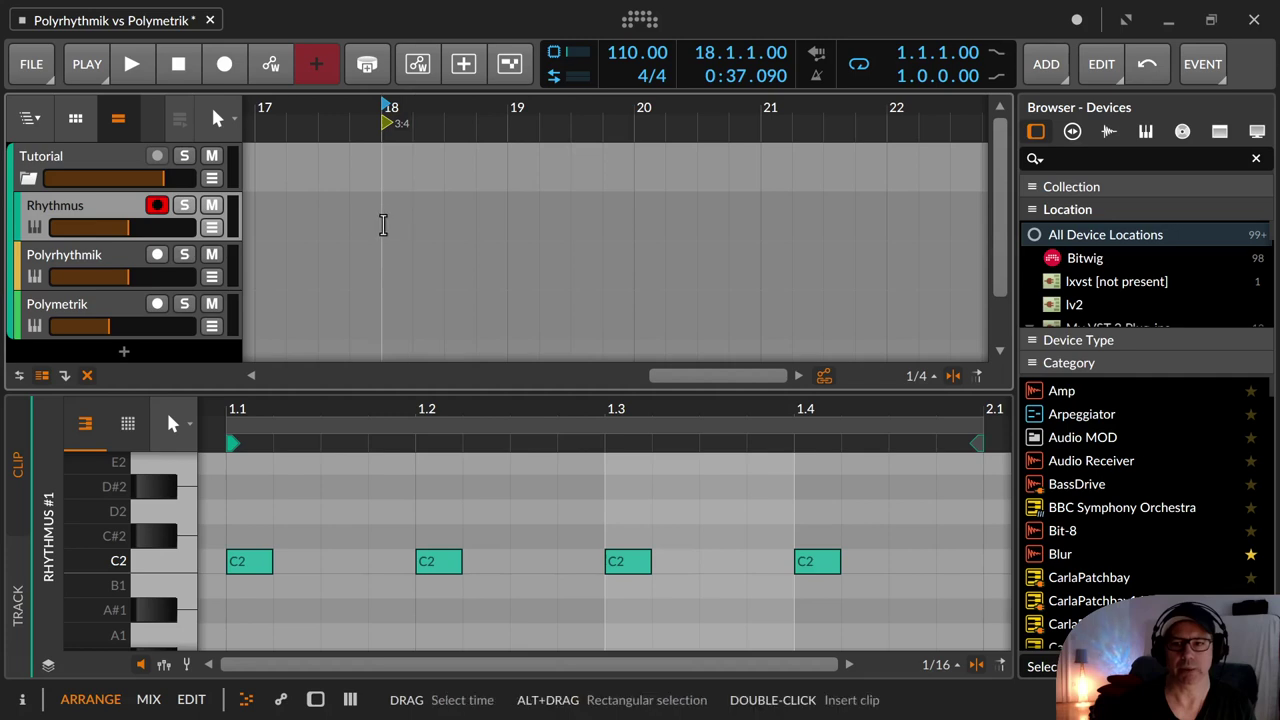
drag(383, 224, 469, 233)
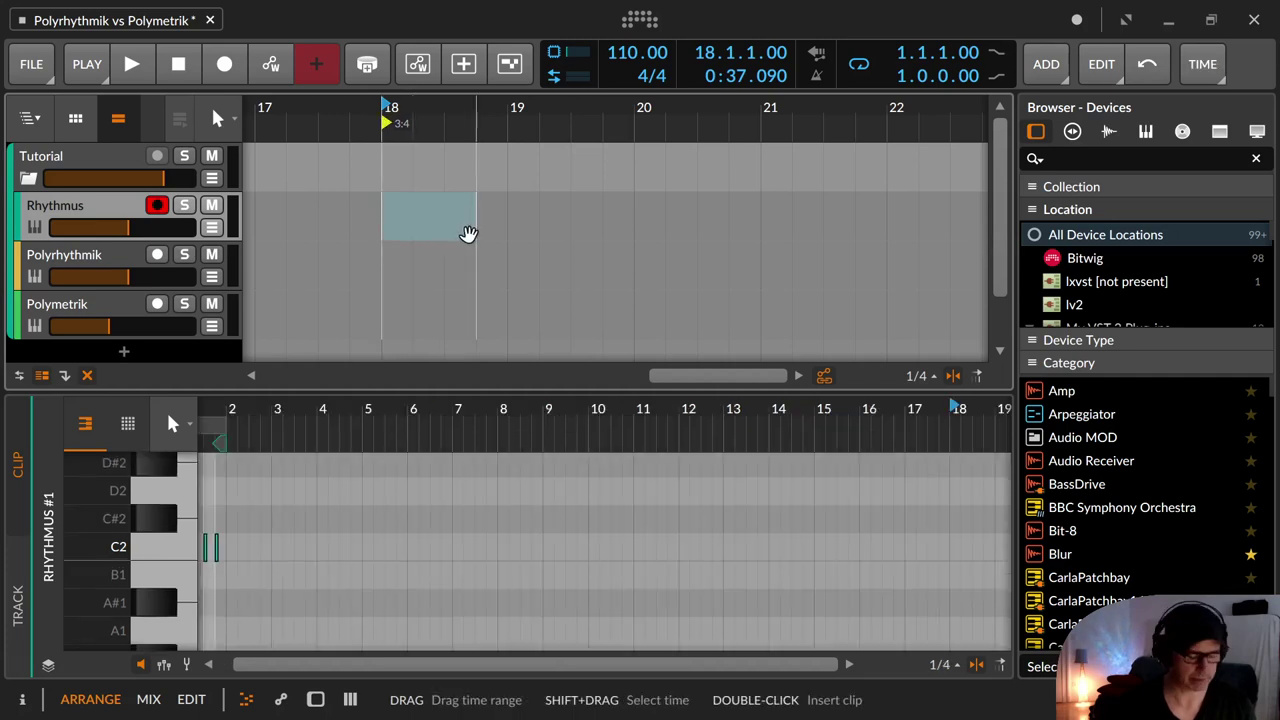
double_click(466, 240)
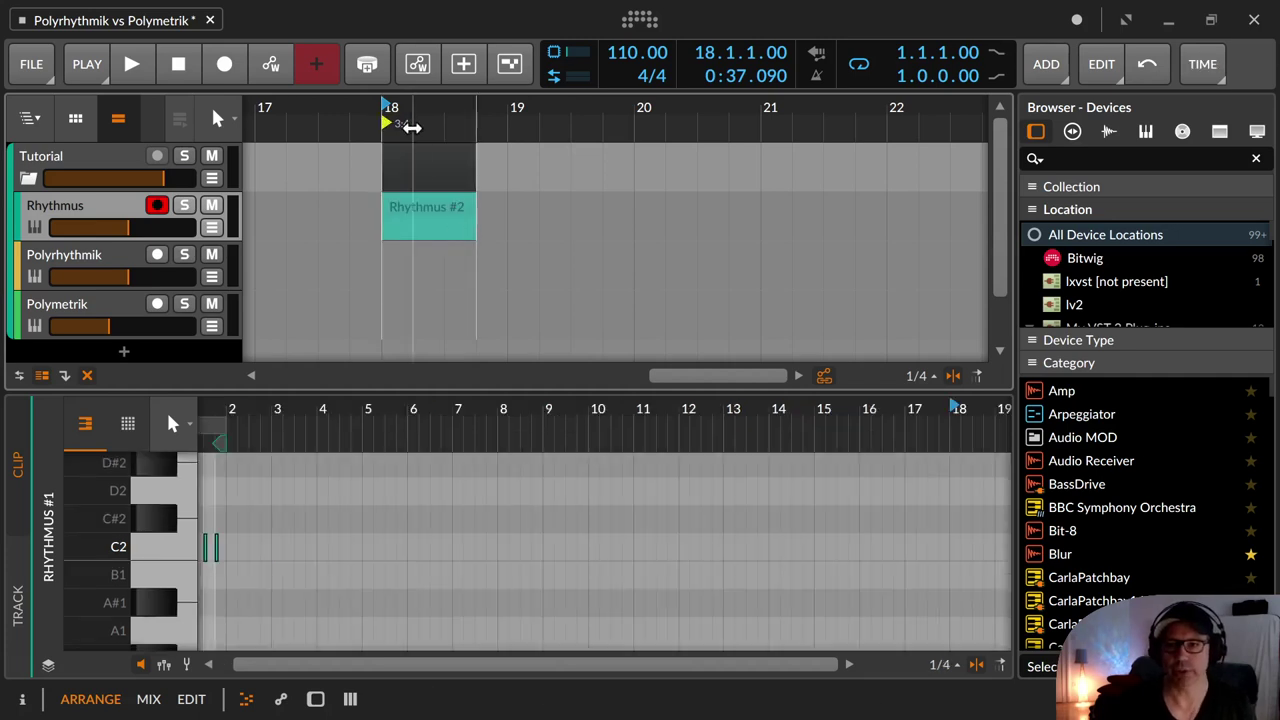
Step: Draw three C2 notes in the Rhythmus #2 clip, one each on beats 1.1, 1.2 and 1.3
click(437, 200)
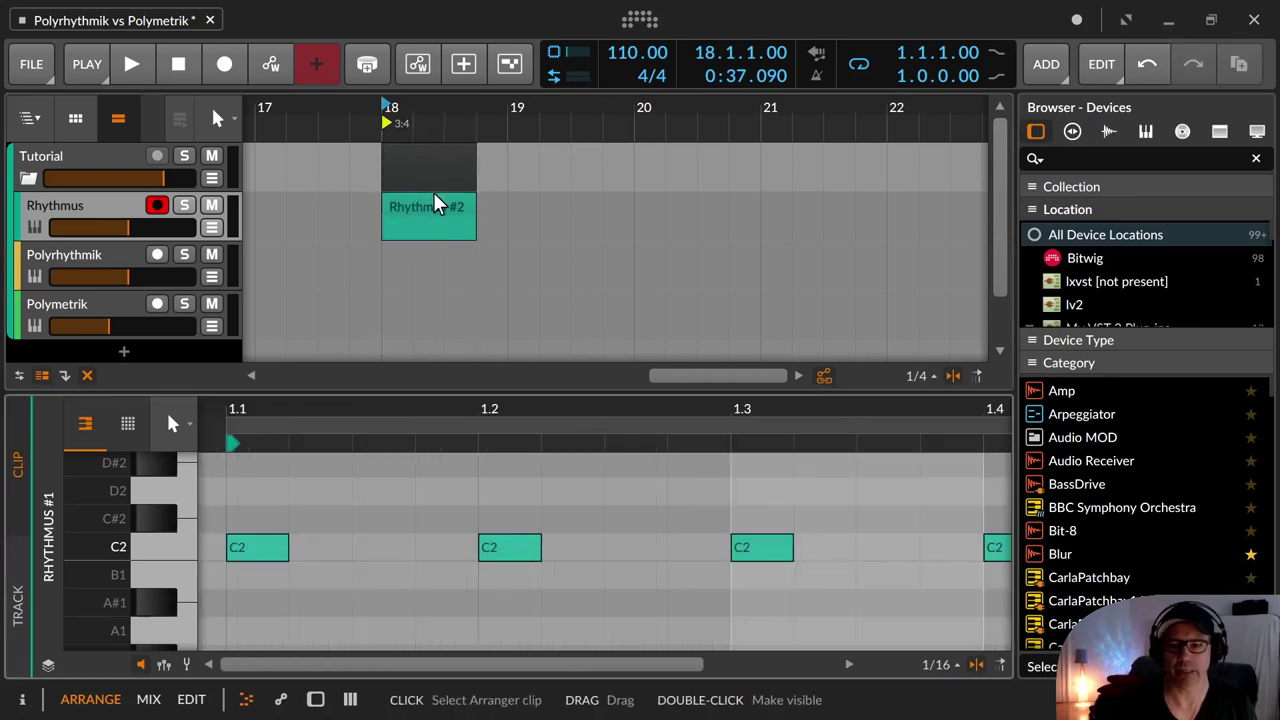
click(434, 209)
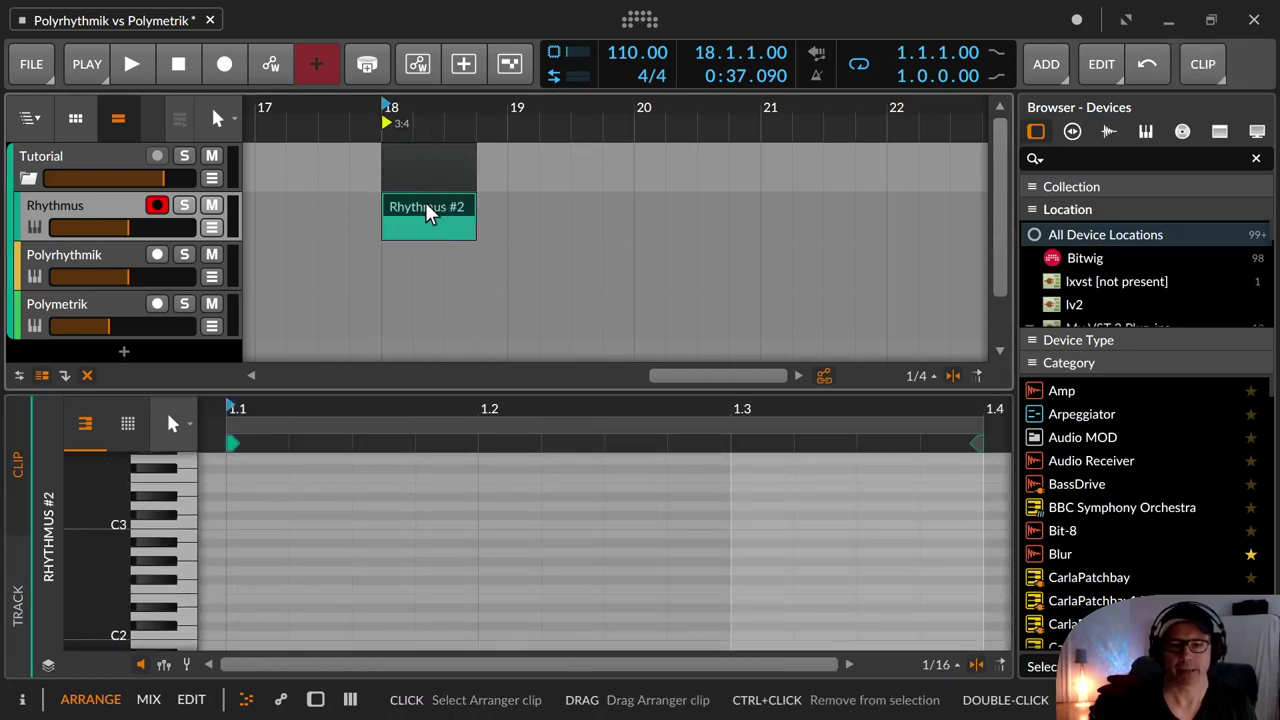
scroll(232, 627, down, 2)
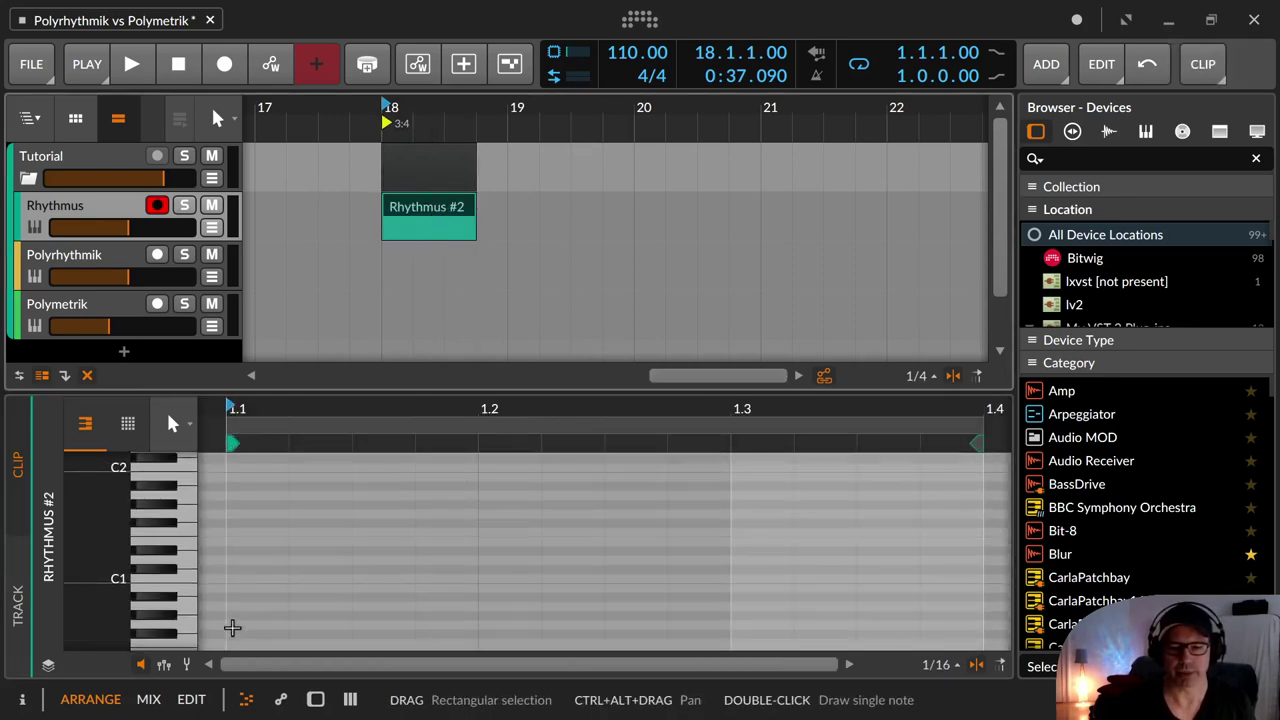
scroll(248, 540, down, 2)
scroll(252, 558, up, 3)
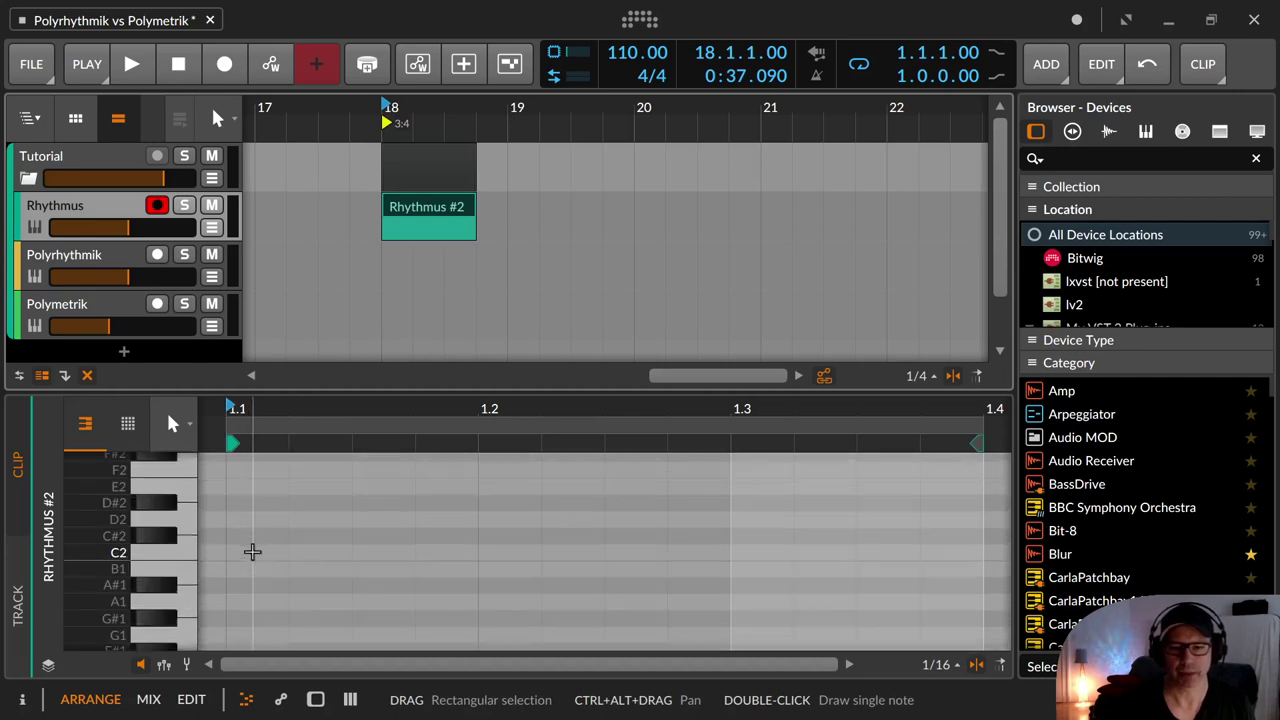
key(3)
click(238, 553)
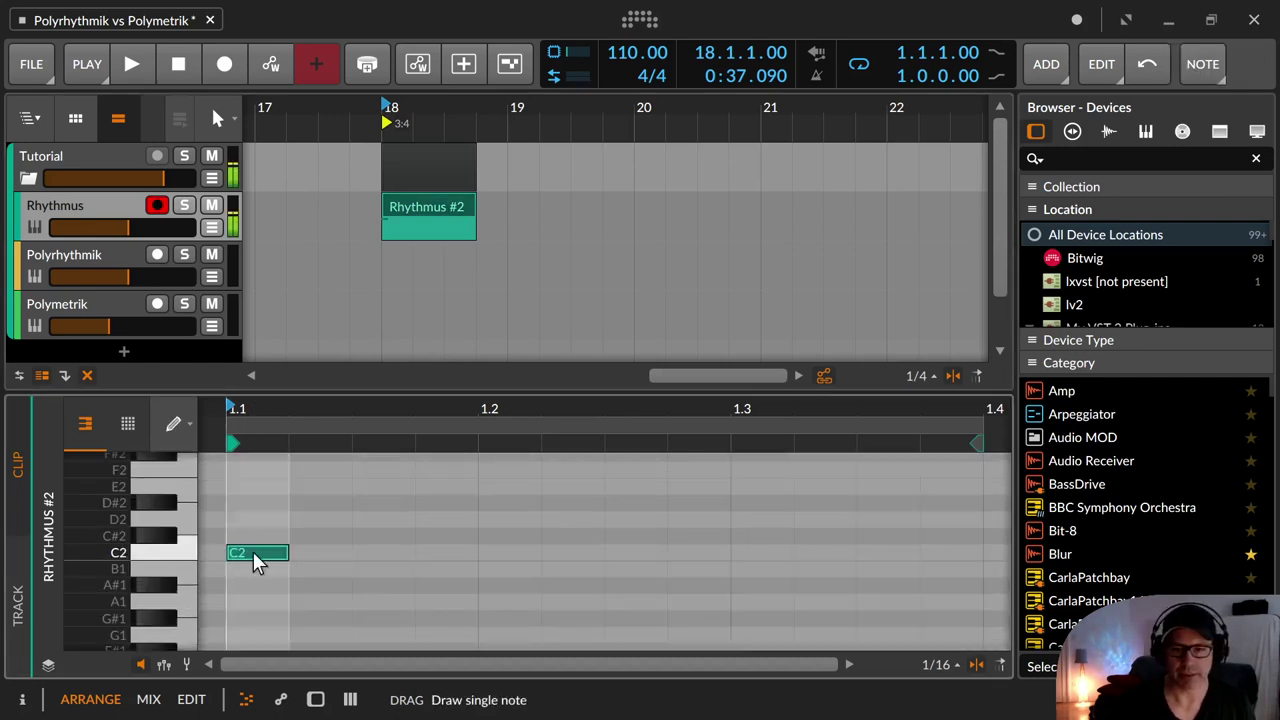
click(486, 553)
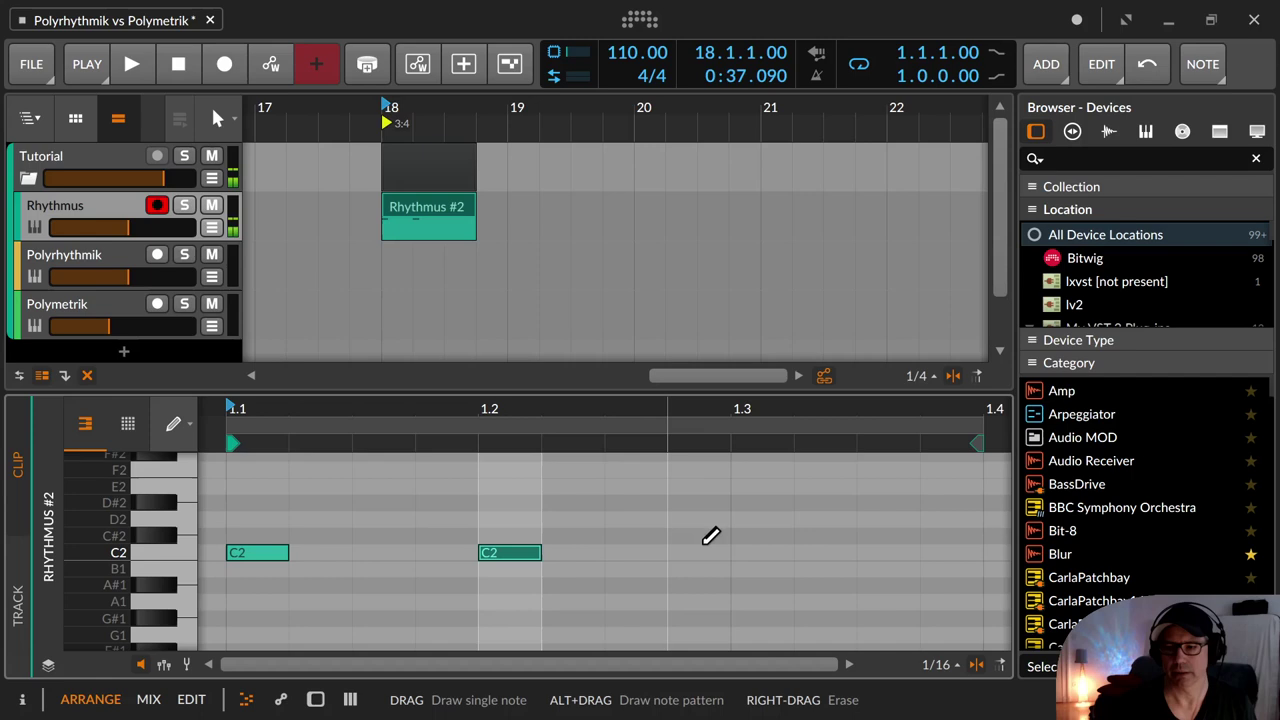
click(758, 553)
Step: Set the arranger loop to the length of the Rhythmus #2 clip and listen to it
click(414, 206)
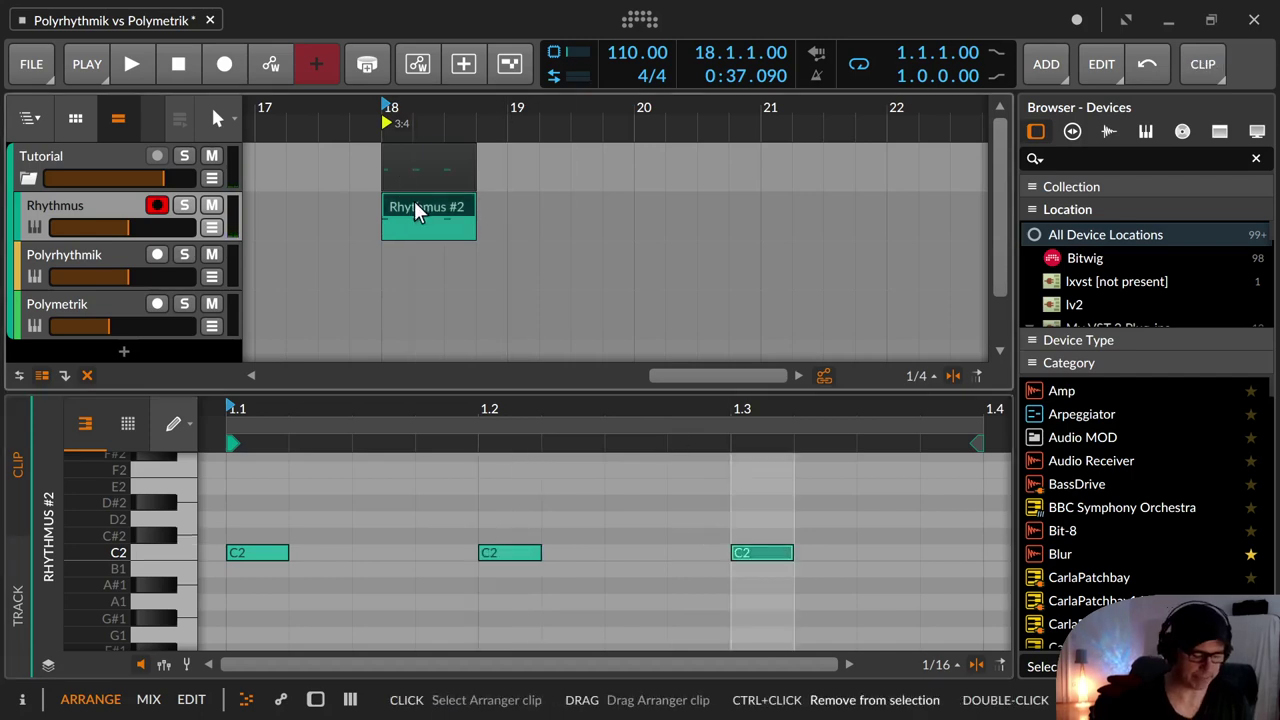
key(ctrl+l)
key(space)
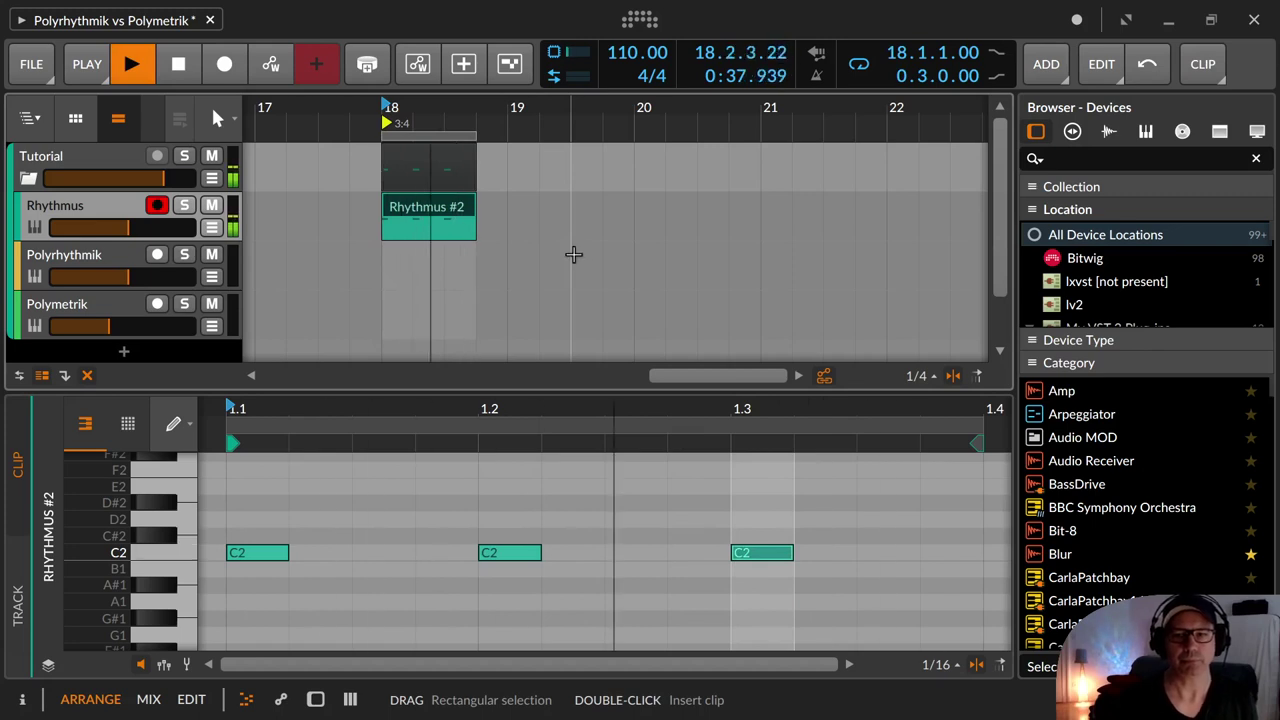
key(space)
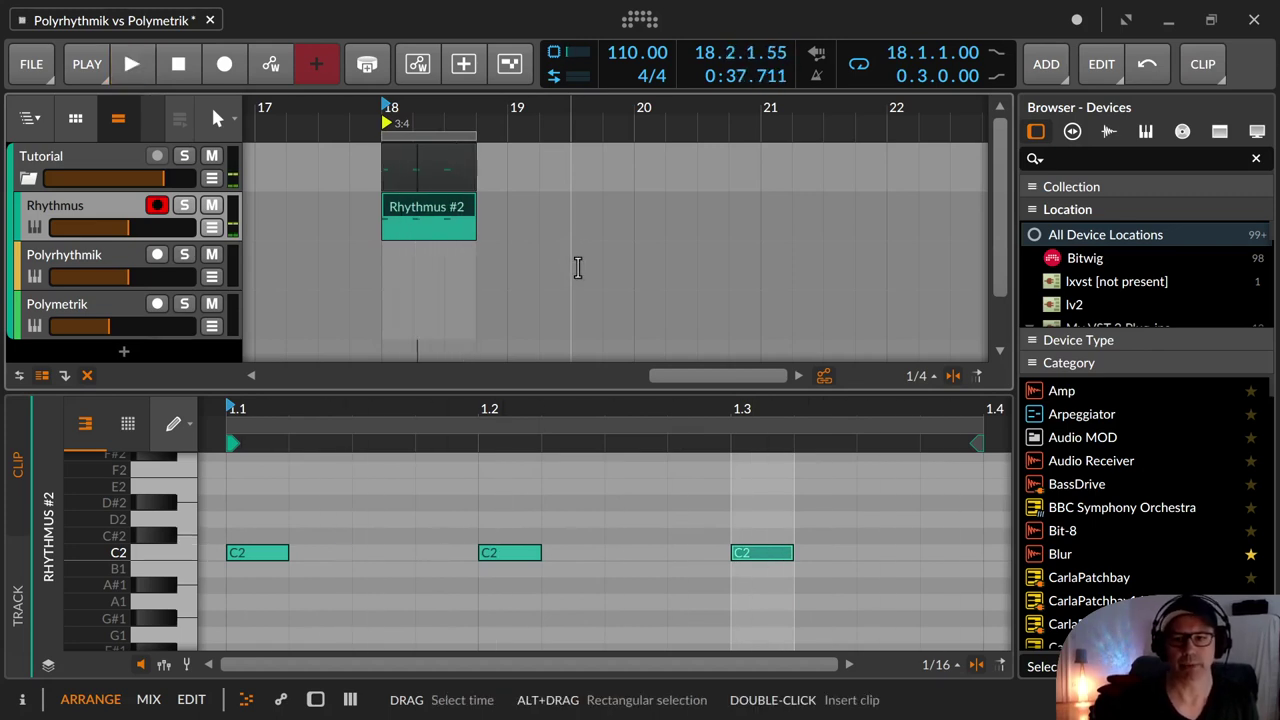
Step: Insert a one-bar clip on the Polyrhythmik track from bar 18 to bar 19
click(574, 266)
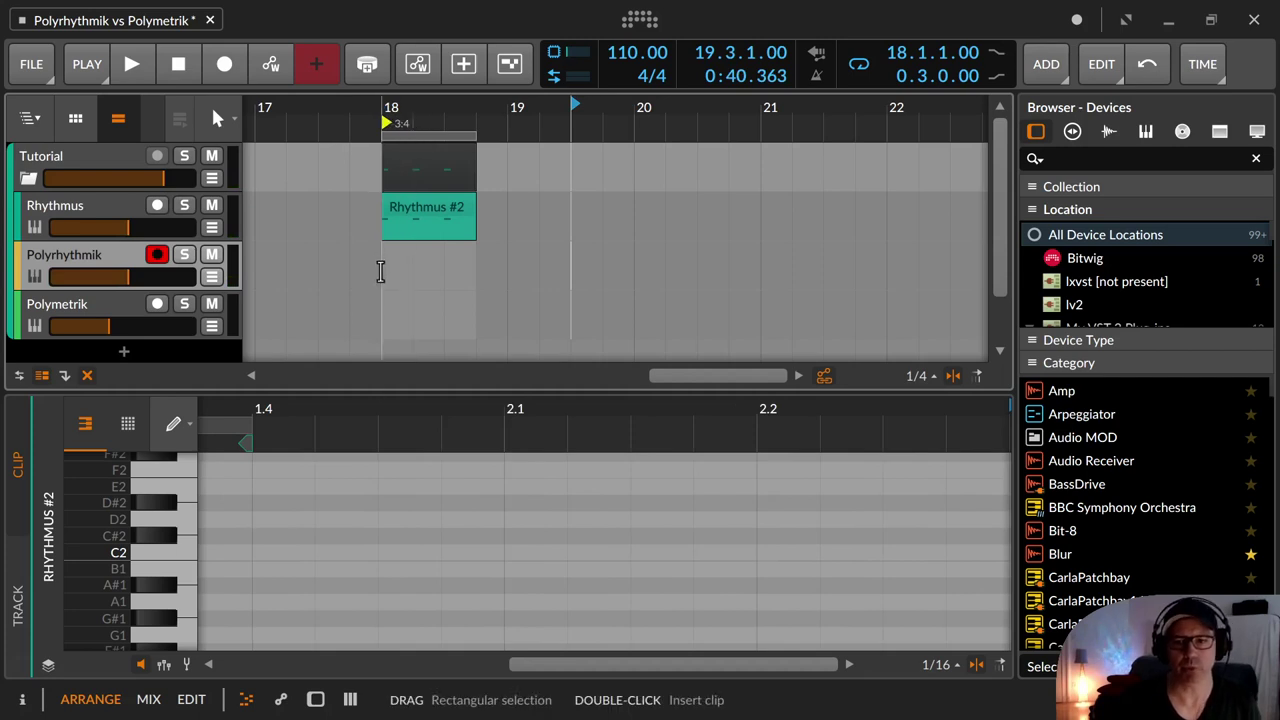
drag(381, 270, 505, 281)
double_click(501, 276)
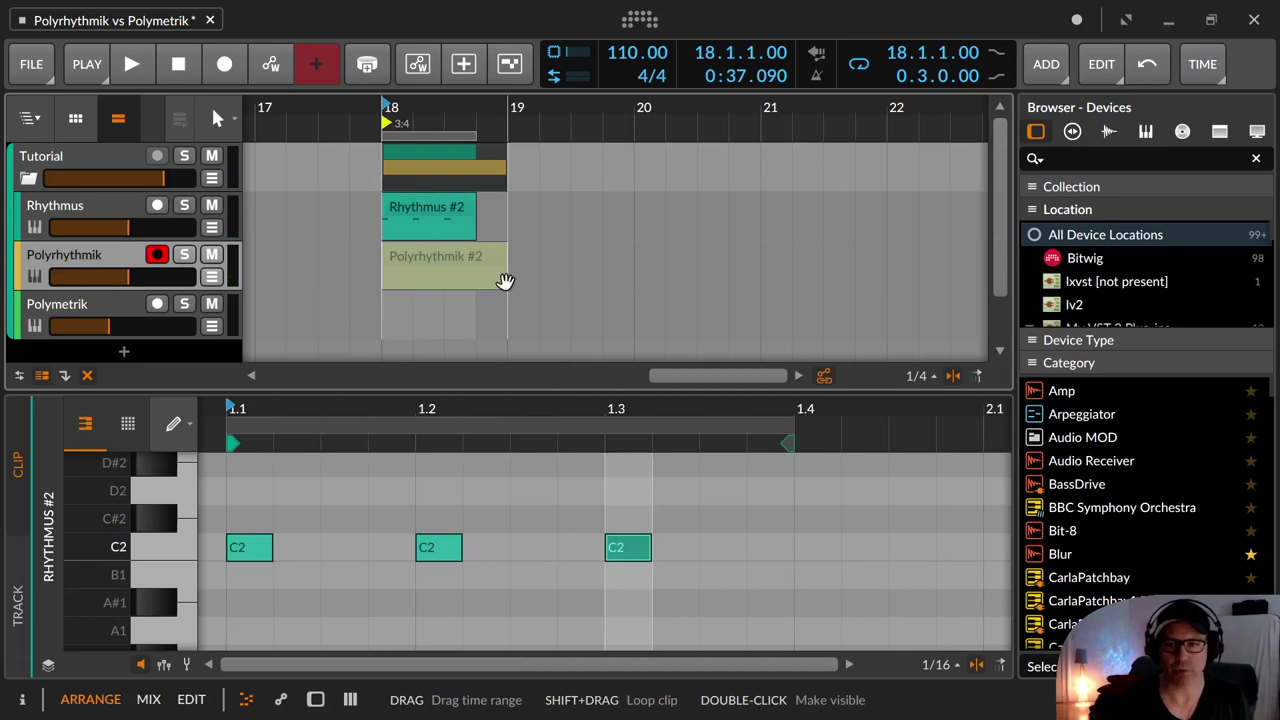
Step: Draw four C3 notes in the Polyrhythmik #2 clip, one each on beats 1.1, 1.2, 1.3 and 1.4
click(437, 254)
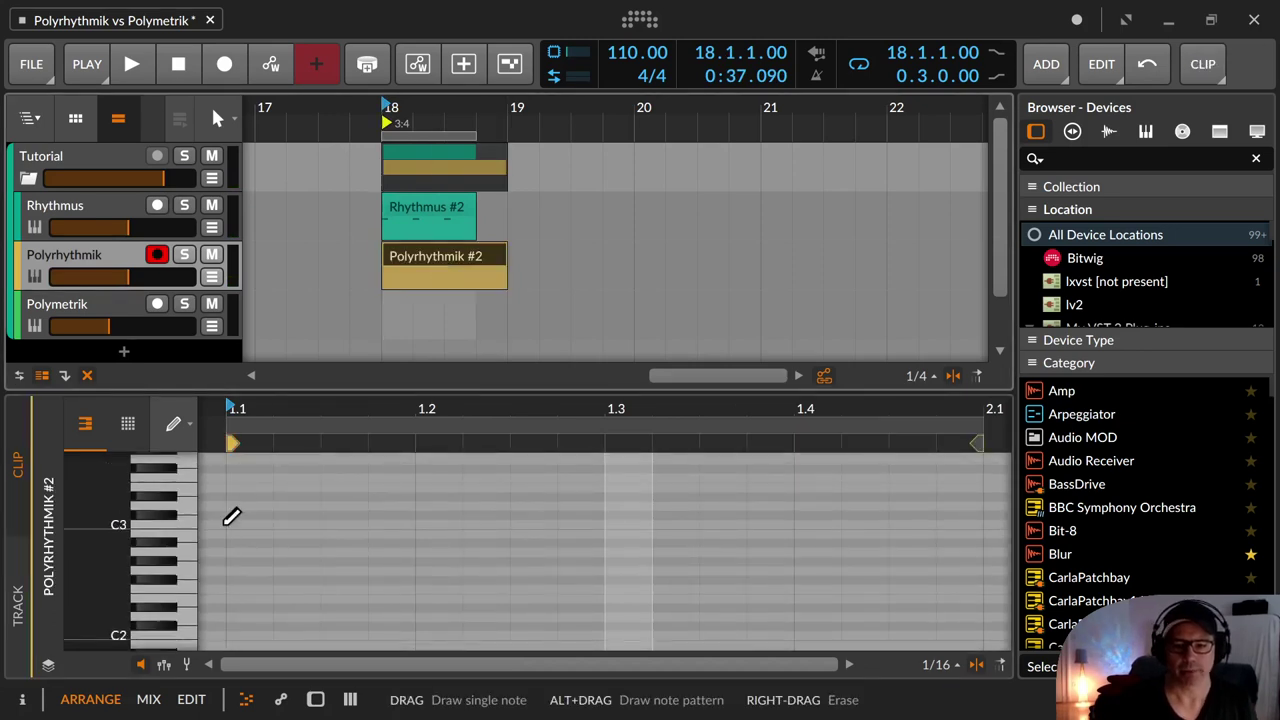
scroll(231, 516, up, 3)
click(233, 524)
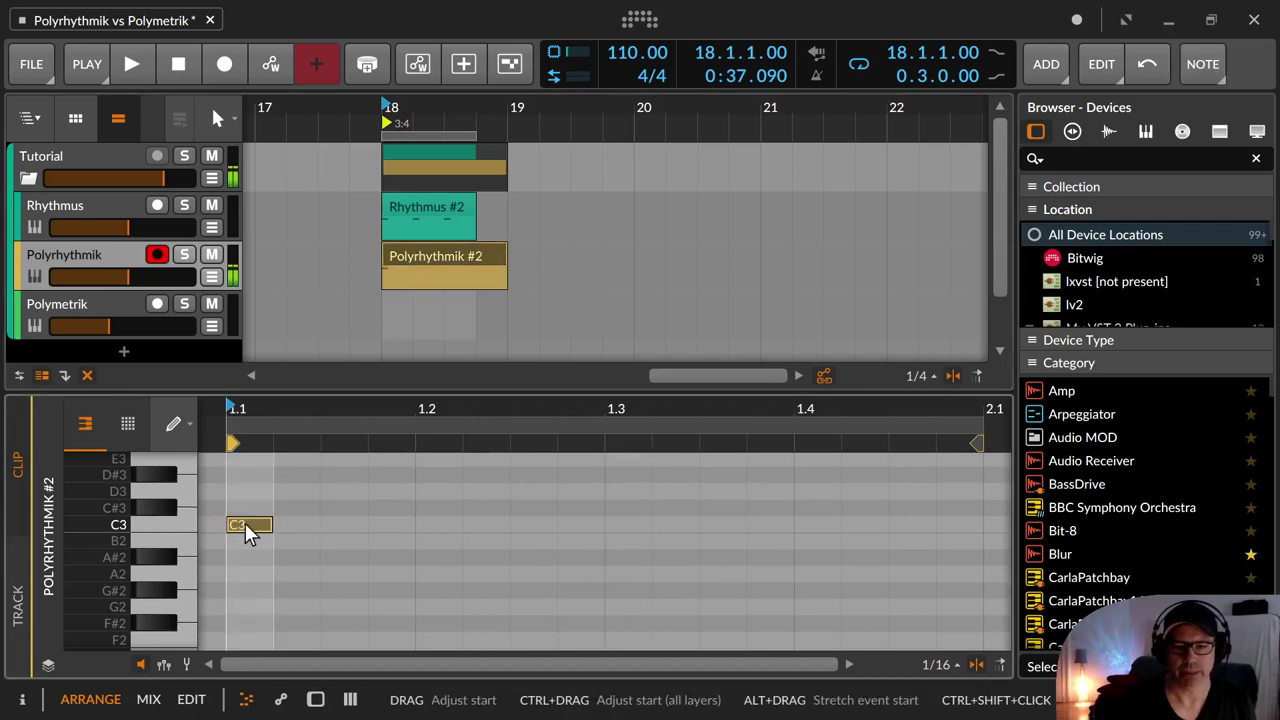
click(427, 524)
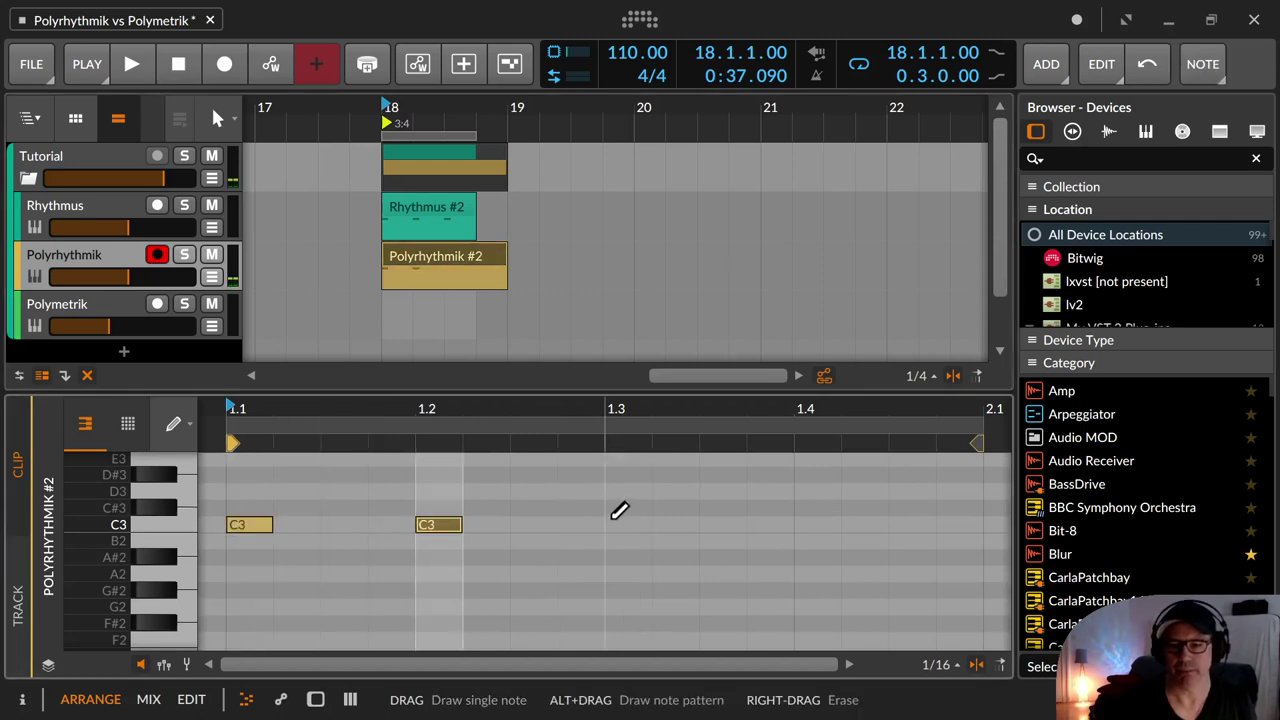
click(618, 524)
click(808, 524)
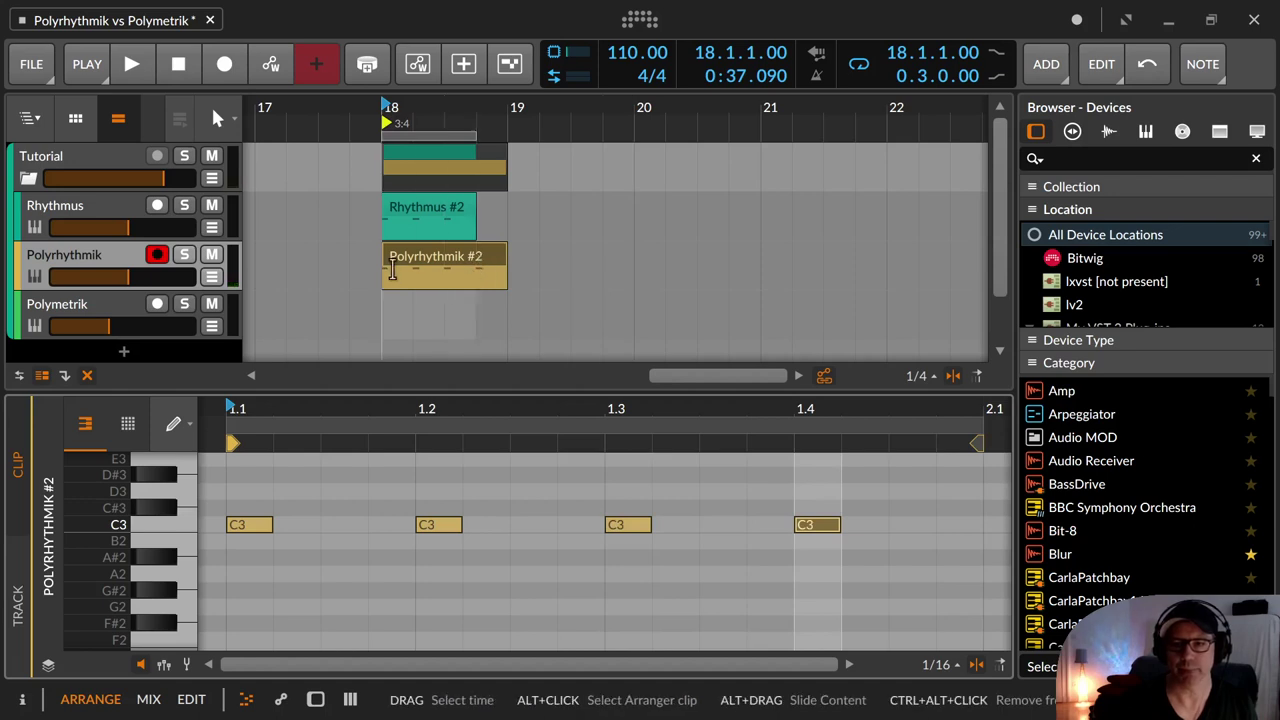
Step: Time-stretch the Polyrhythmik #2 clip with its four notes down to the three-beat length of the Rhythmus #2 clip
click(474, 258)
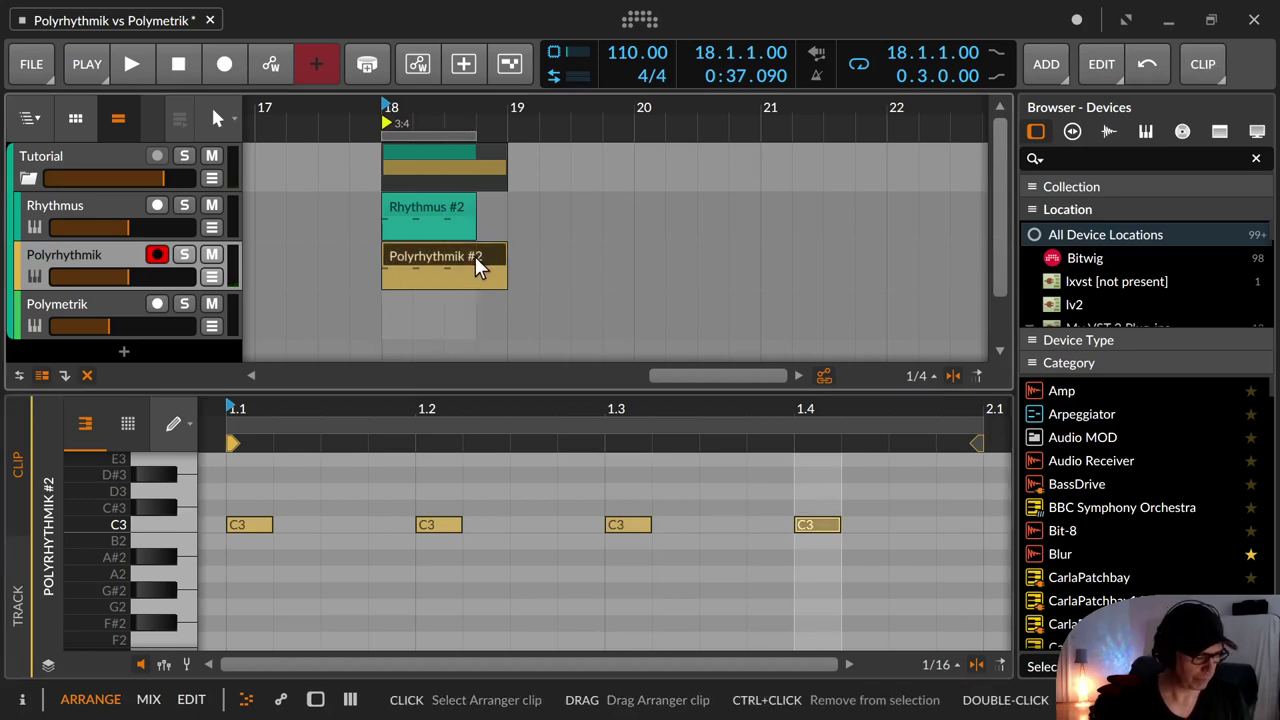
click(426, 200)
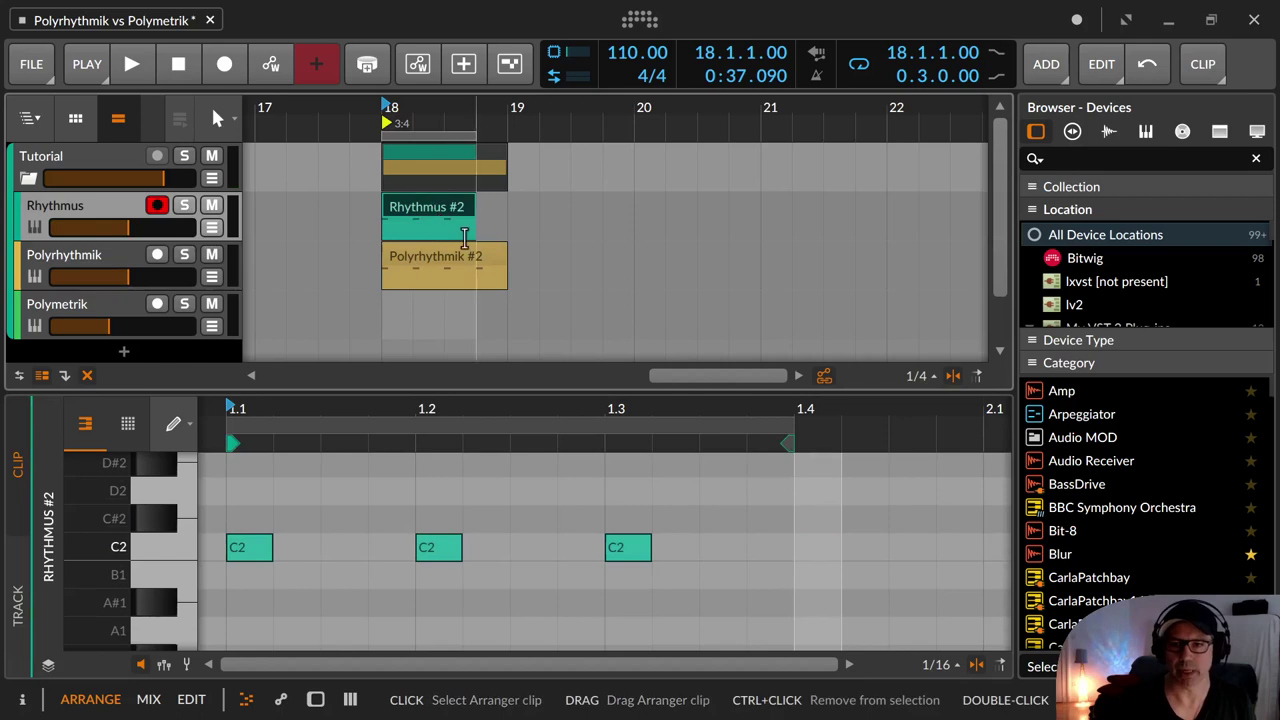
click(490, 254)
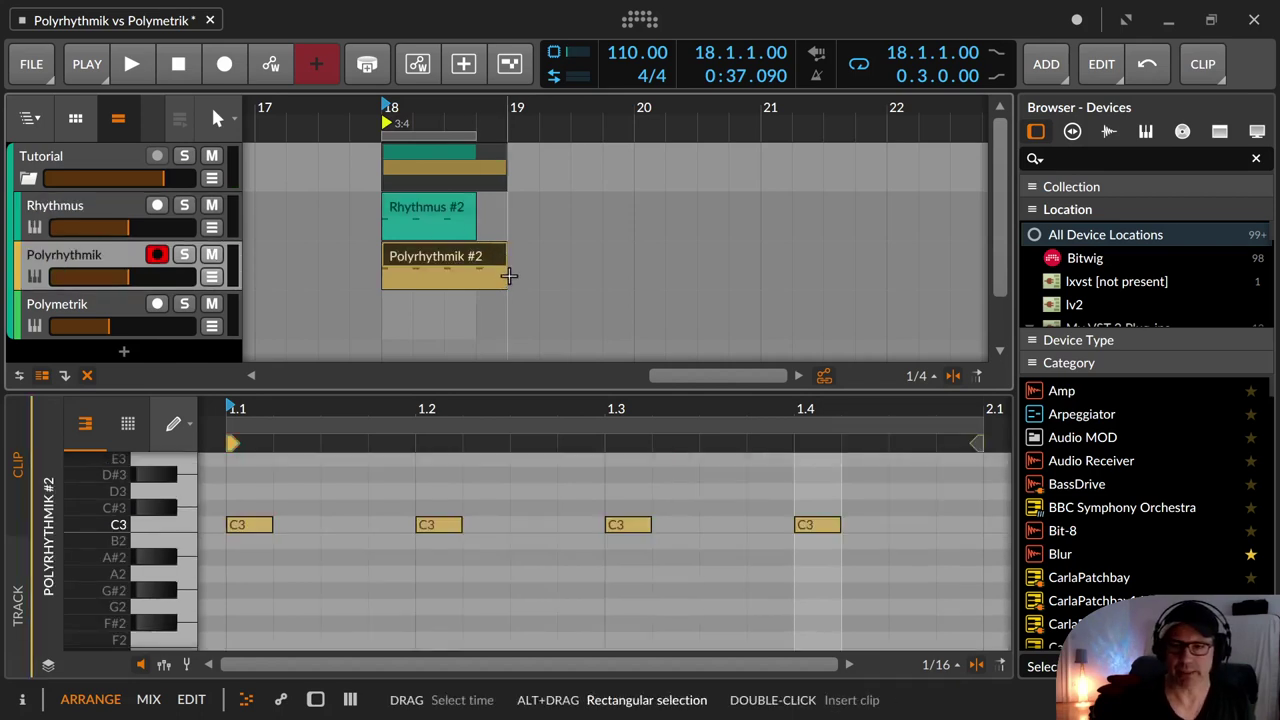
drag(500, 272, 475, 269)
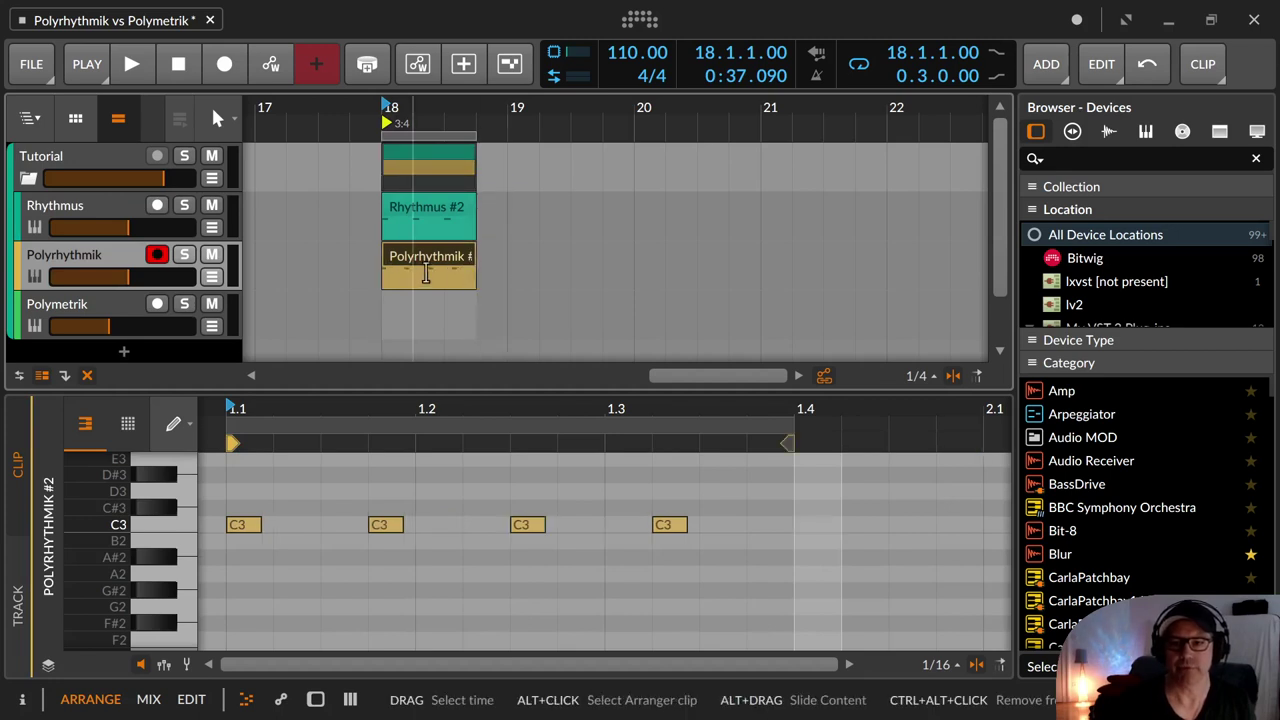
Step: Compare the notes of the Rhythmus #2 and Polyrhythmik #2 clips and listen to both together in the loop
click(397, 206)
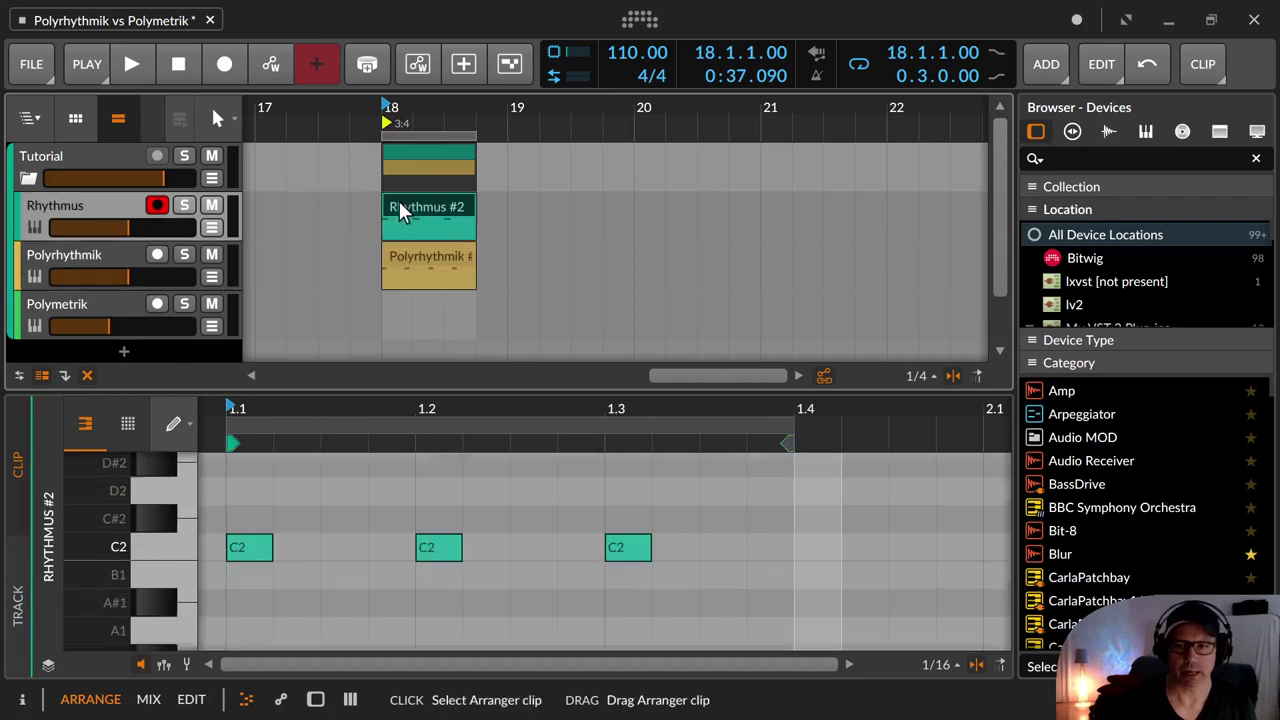
click(425, 252)
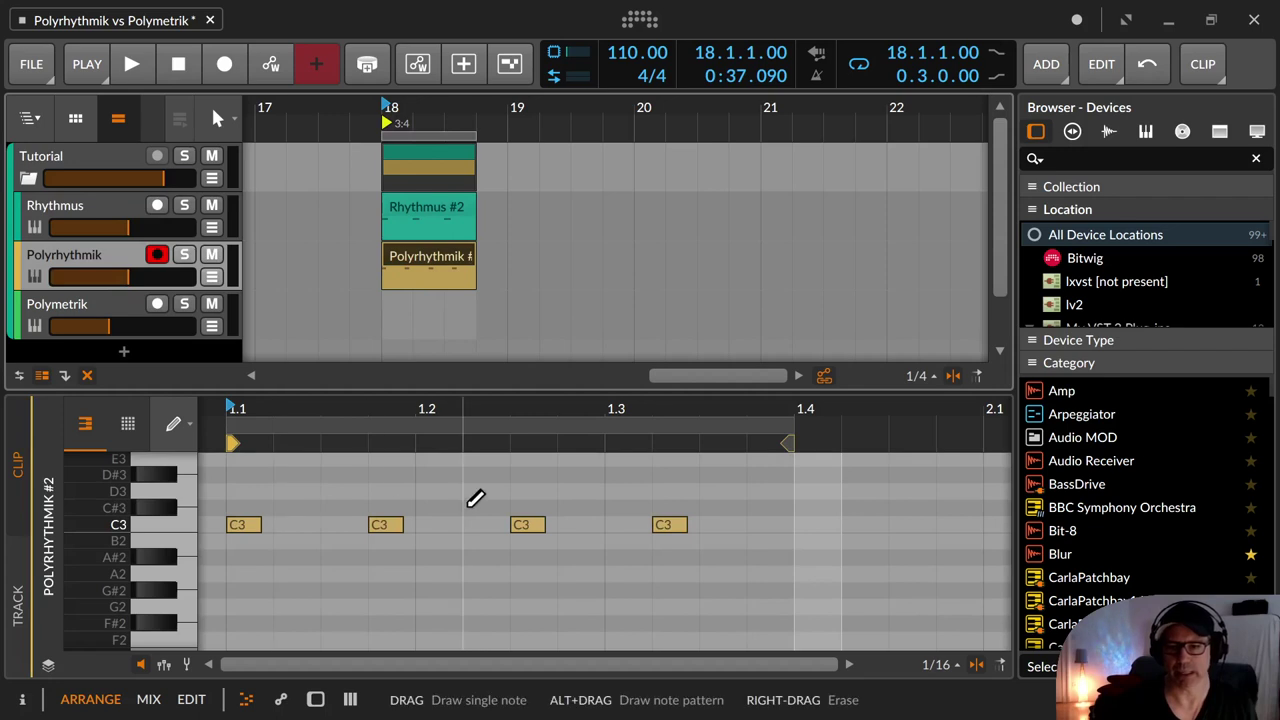
click(436, 210)
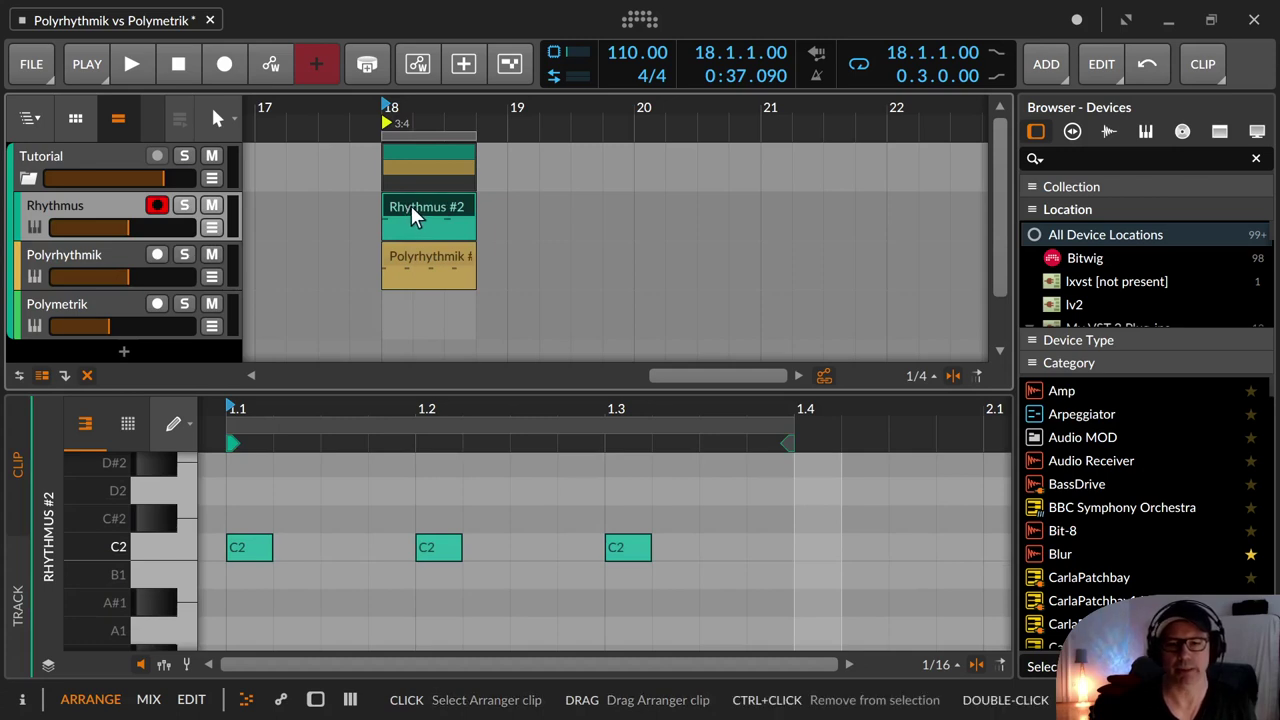
key(space)
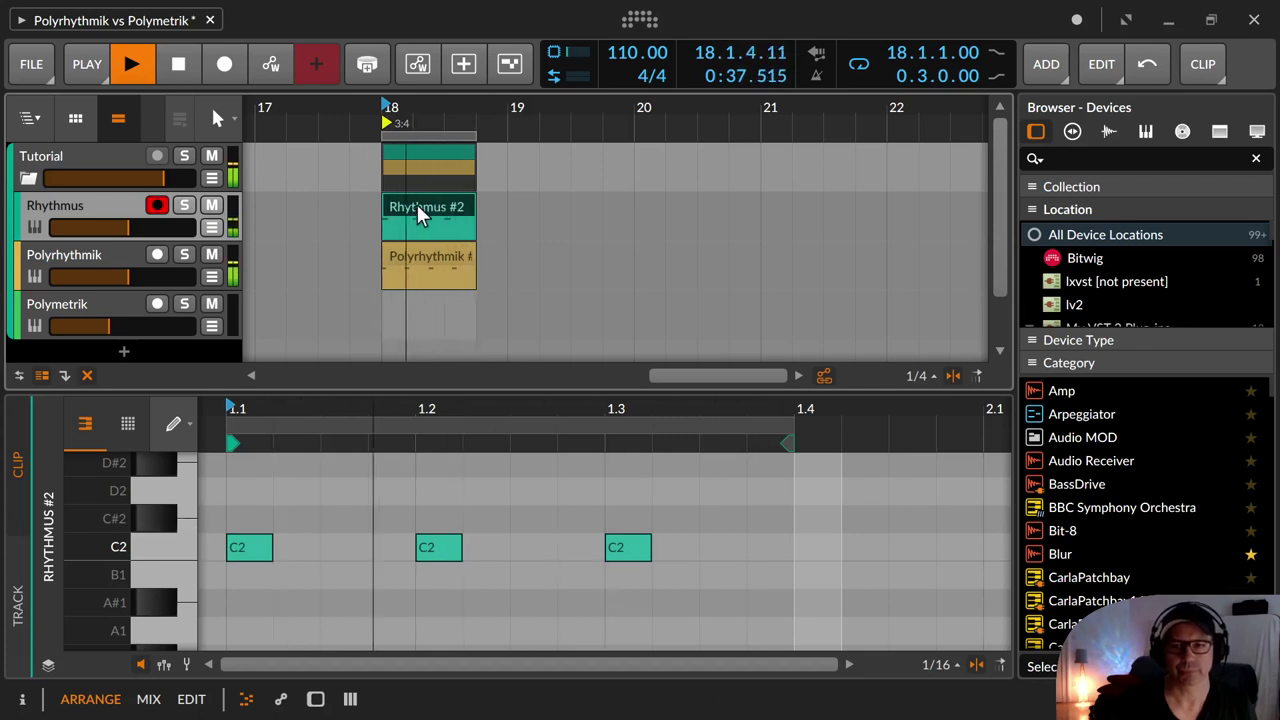
key(space)
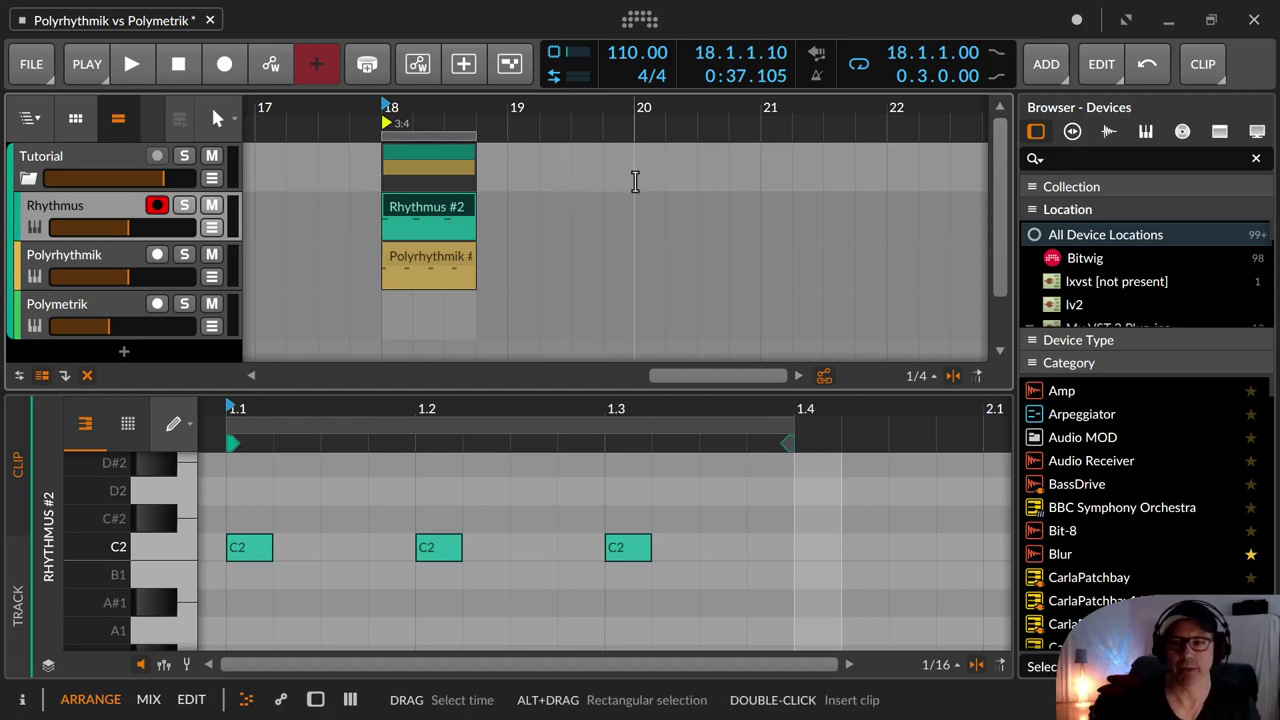
Step: Insert a six-beat clip on the Rhythmus track starting at bar 20 and open it for note editing
drag(635, 180, 755, 185)
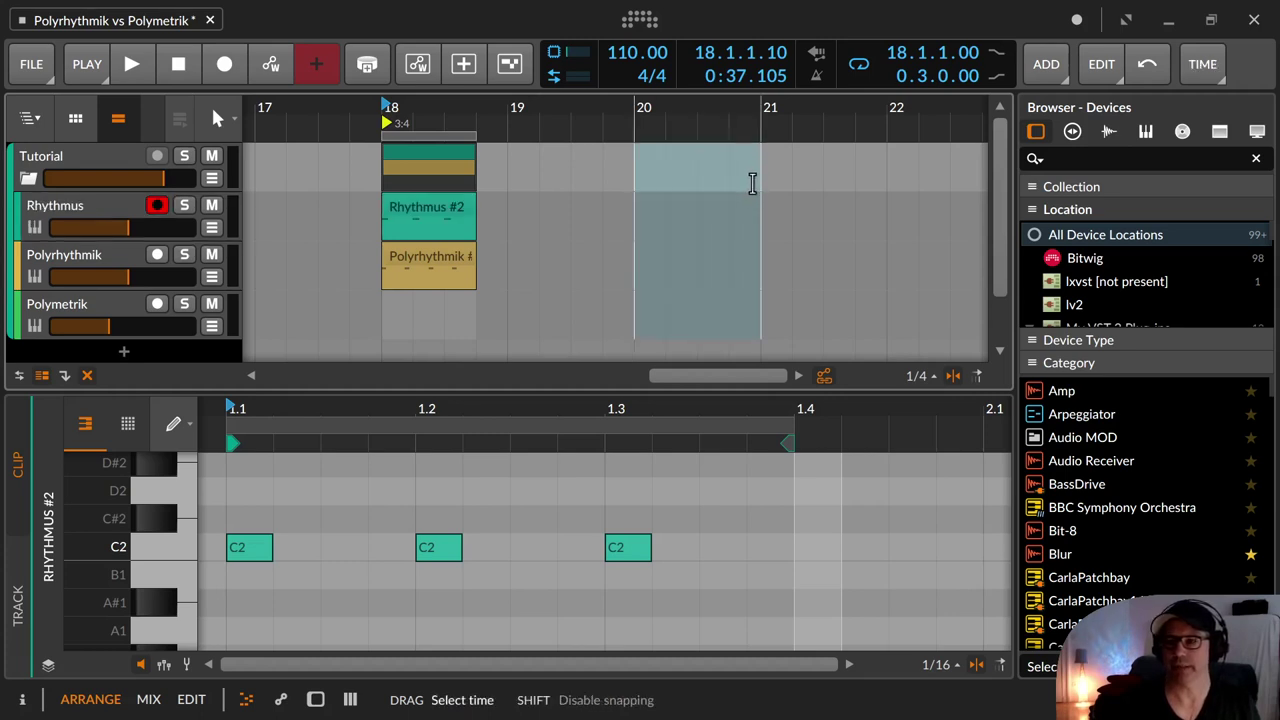
drag(753, 182, 643, 211)
click(830, 219)
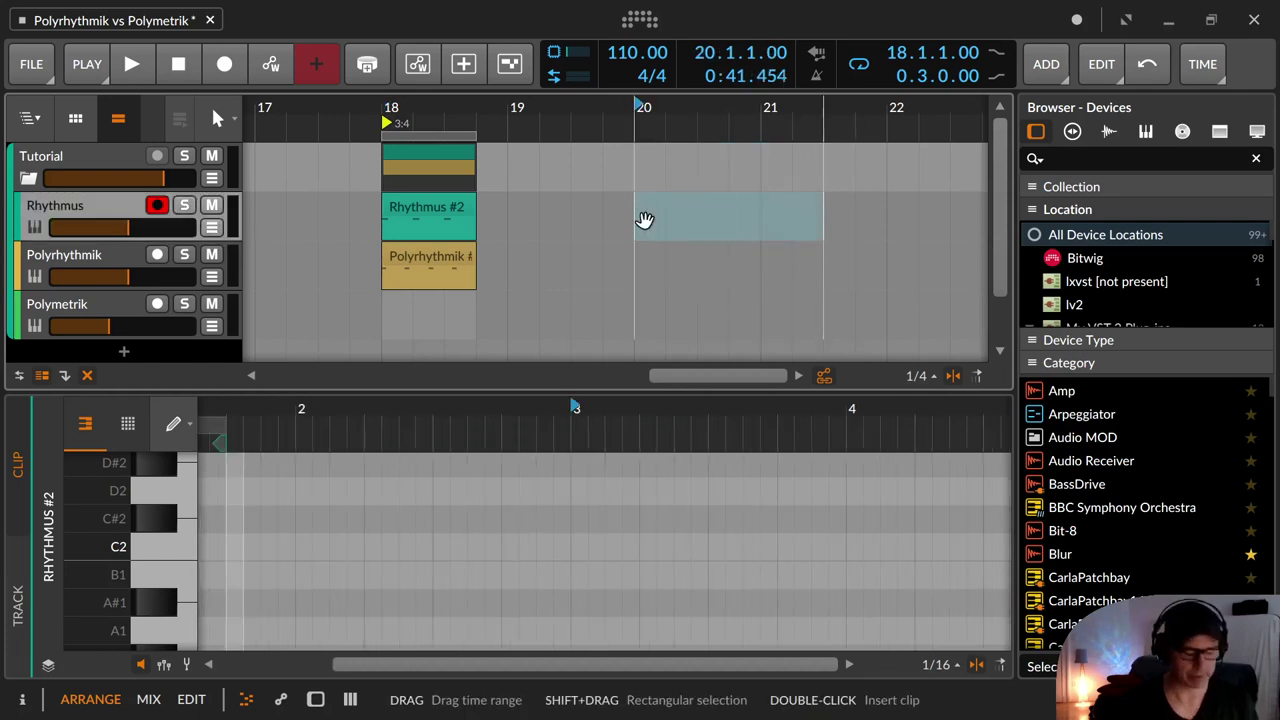
double_click(640, 214)
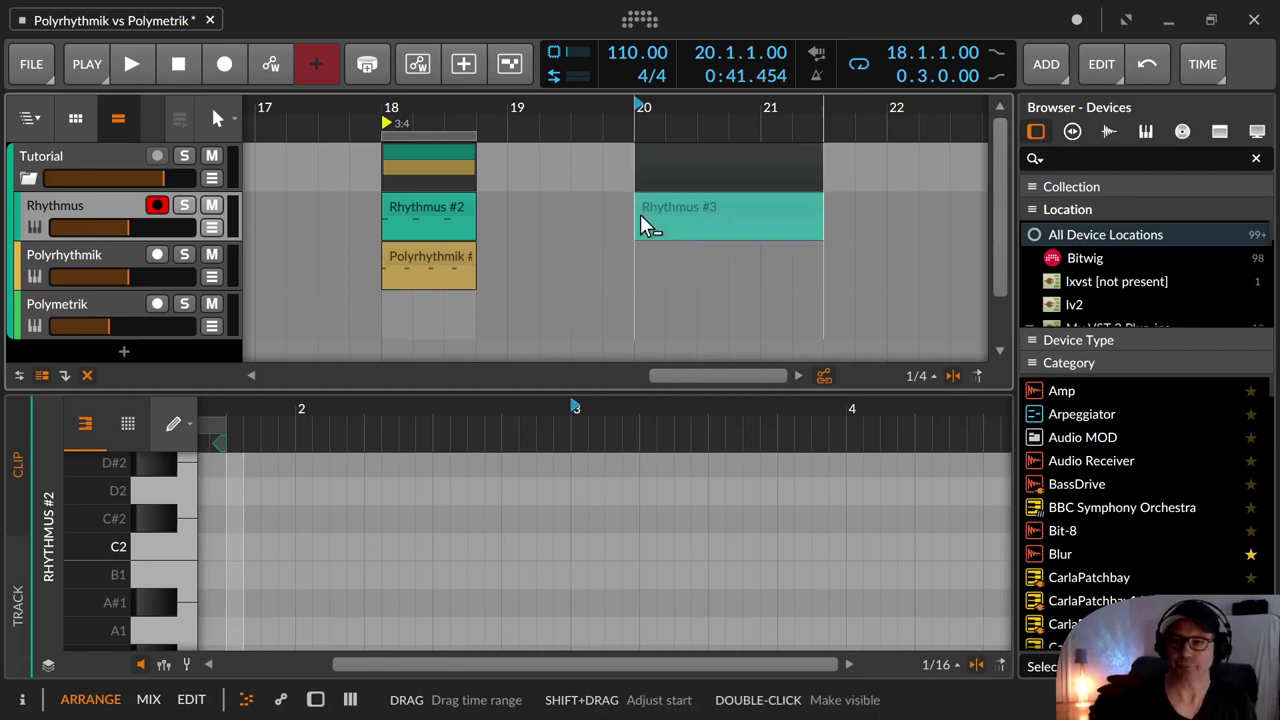
click(680, 212)
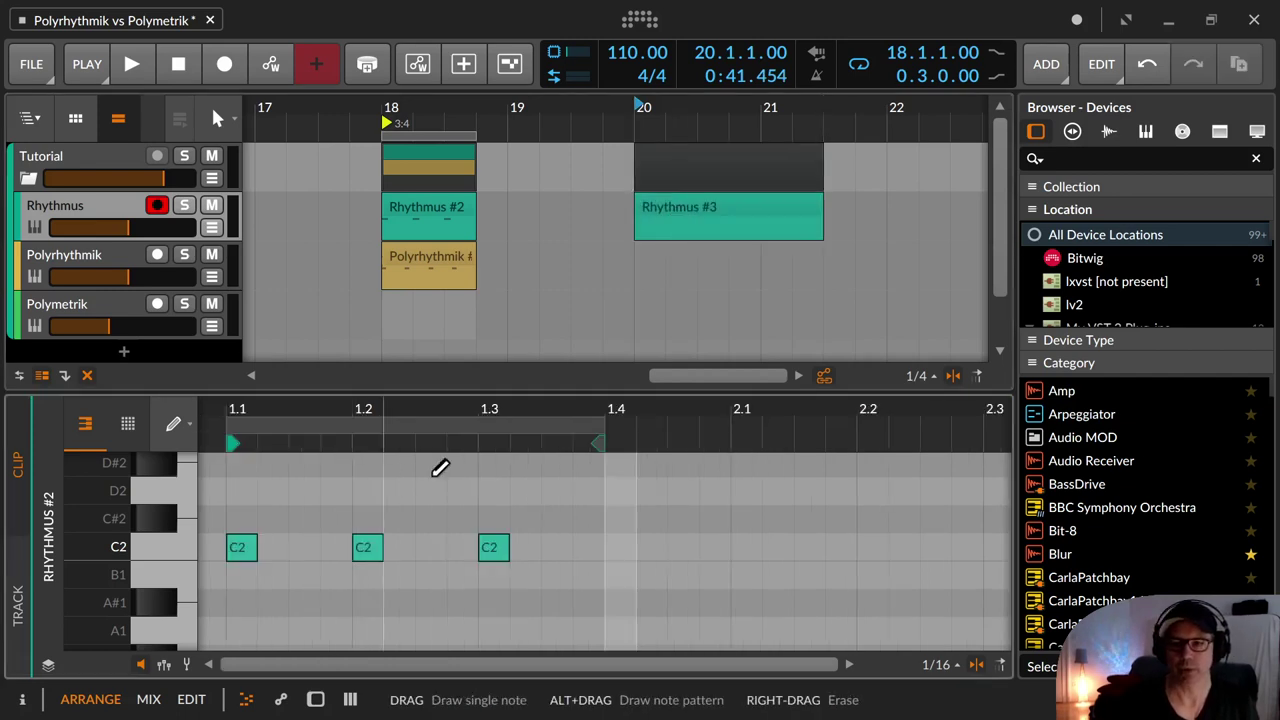
click(679, 207)
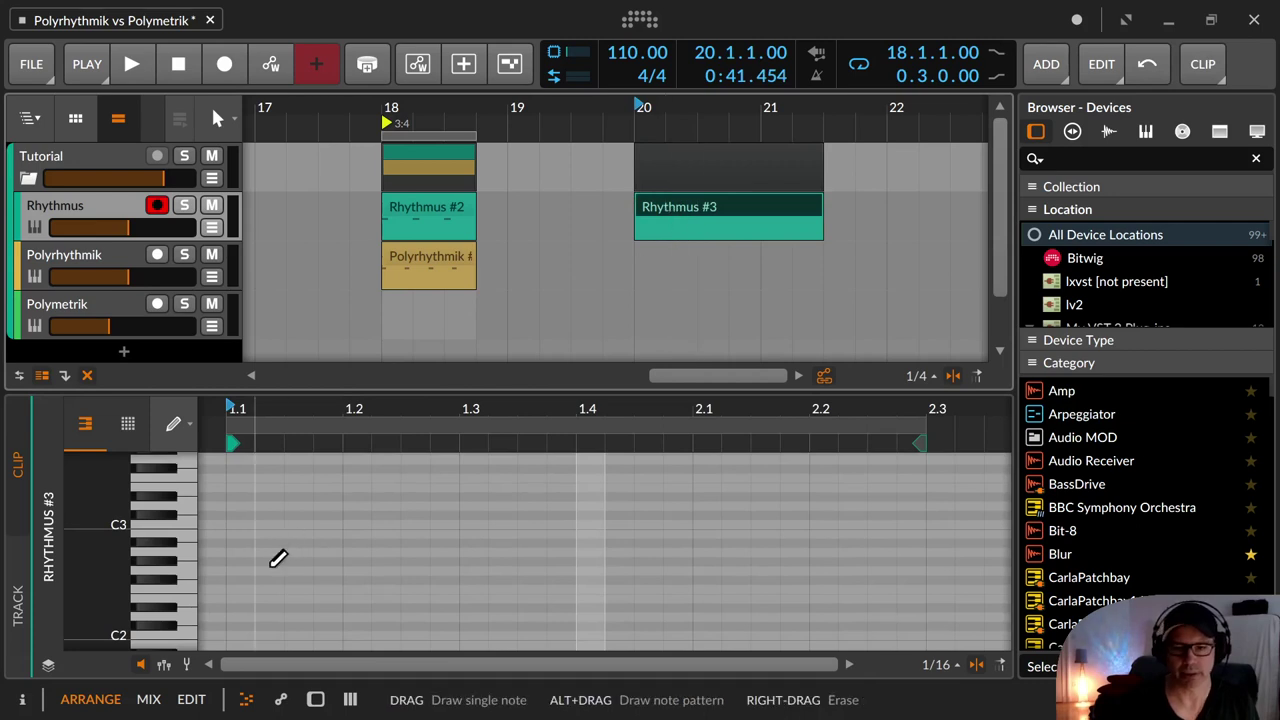
Step: Draw six C2 notes in the Rhythmus #3 clip, one on each beat from 1.1 through 2.2
scroll(252, 598, down, 3)
click(240, 550)
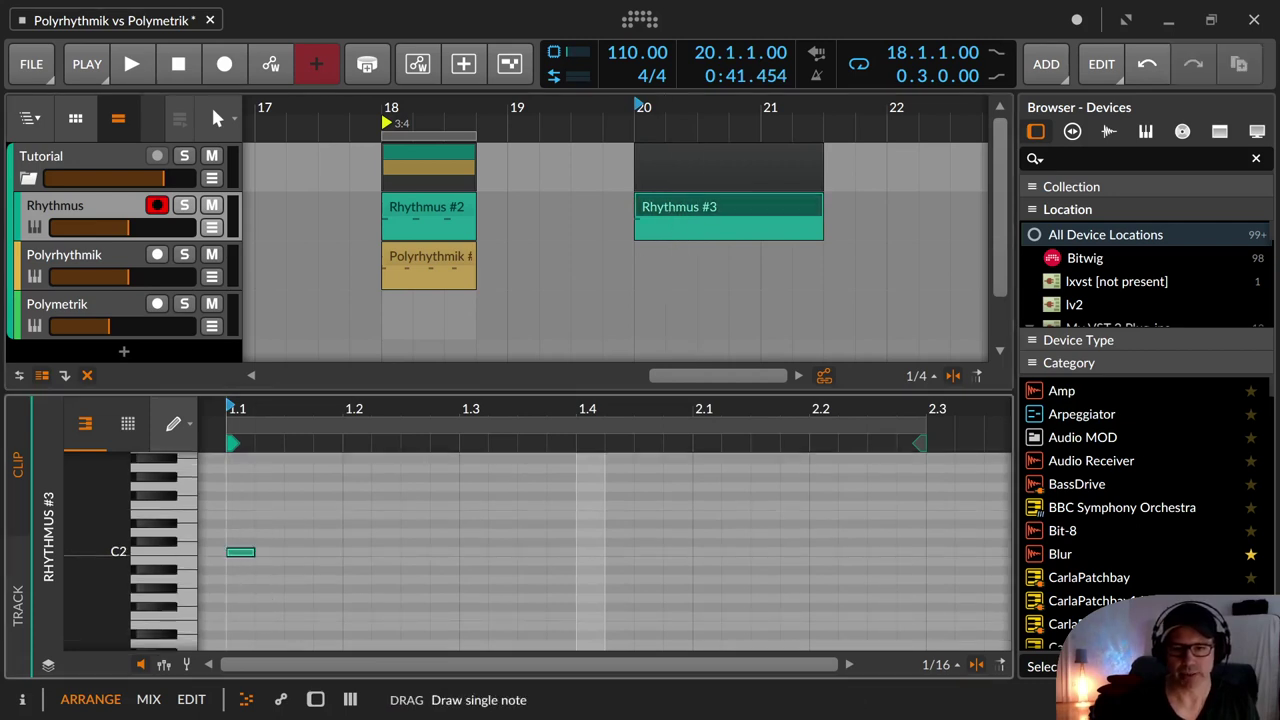
click(352, 551)
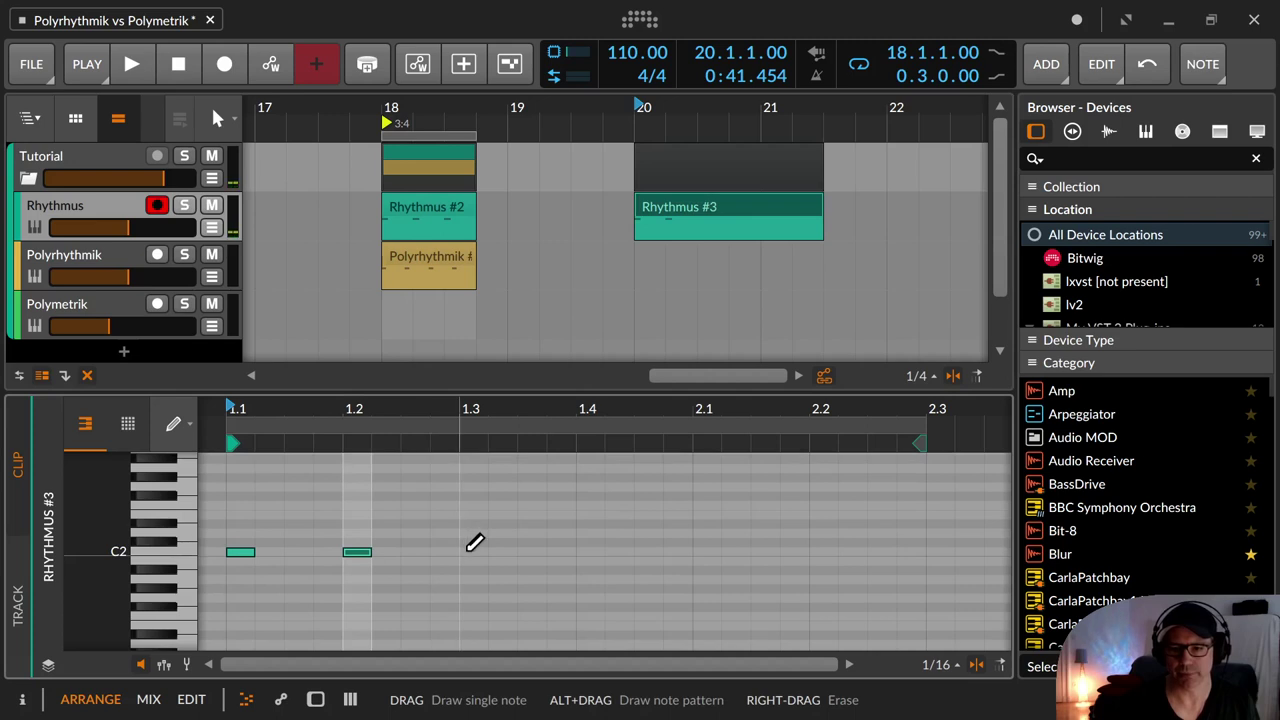
click(474, 551)
click(585, 550)
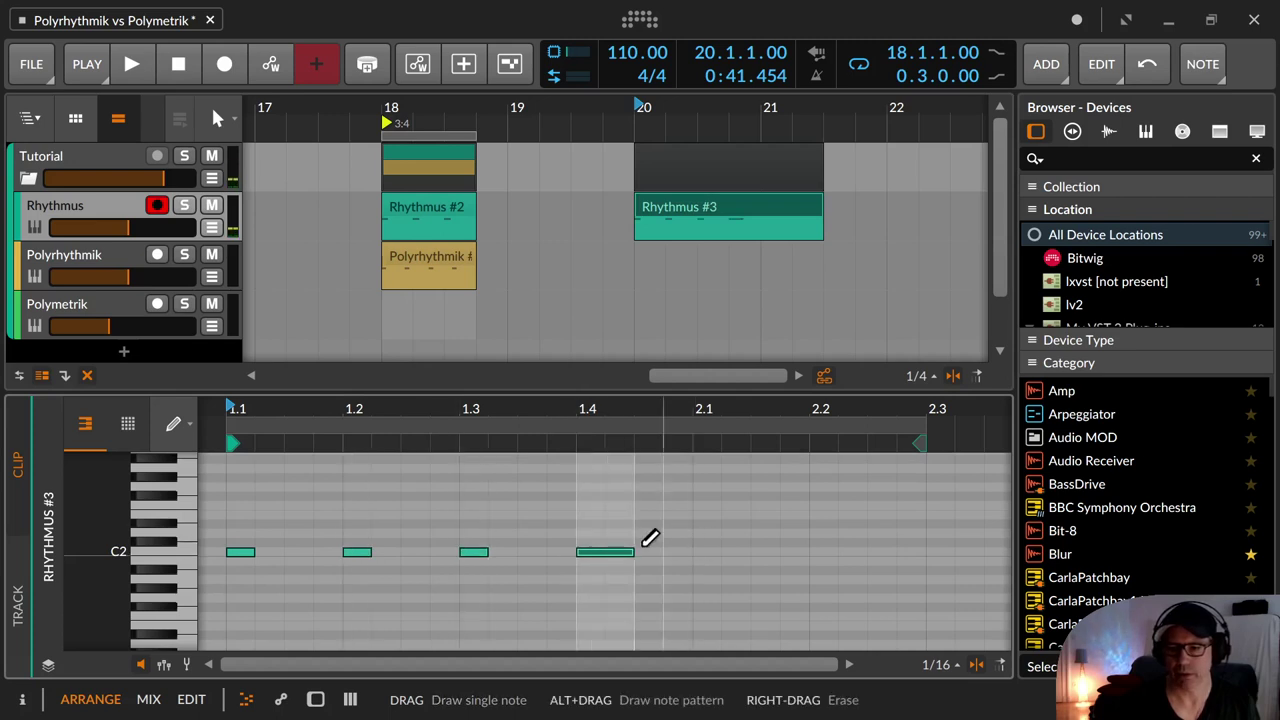
drag(605, 551, 626, 551)
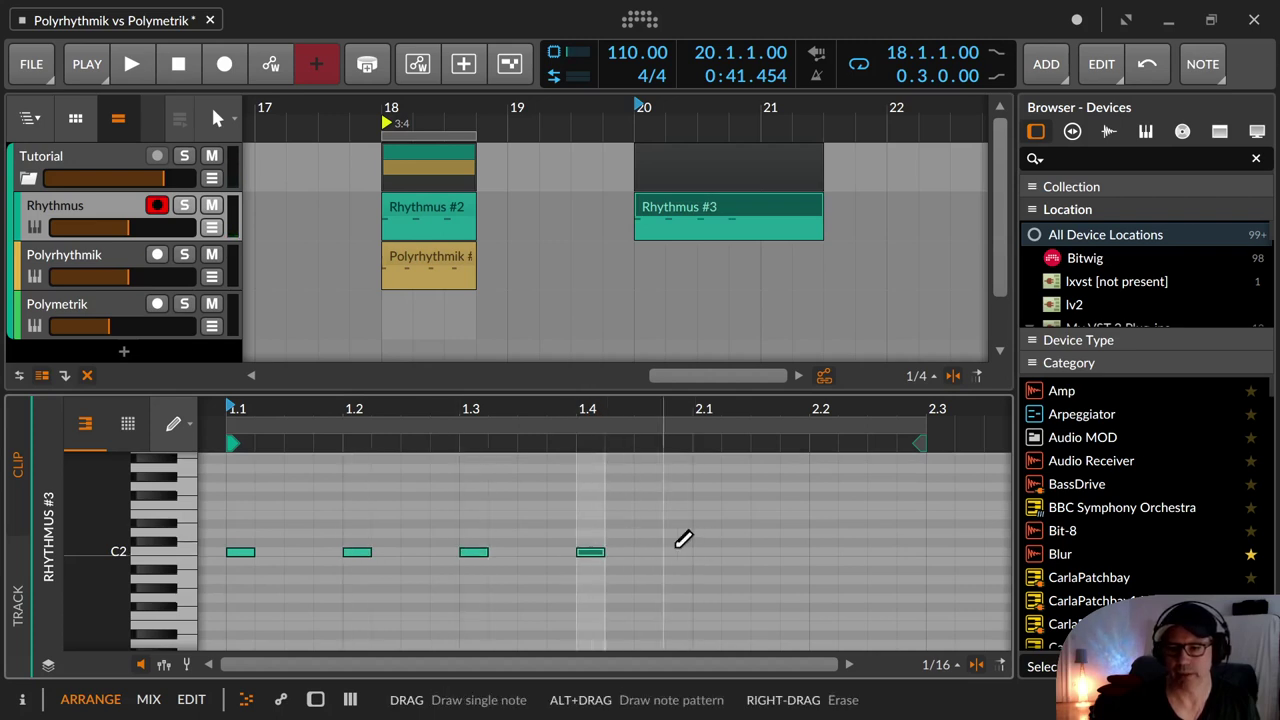
click(714, 551)
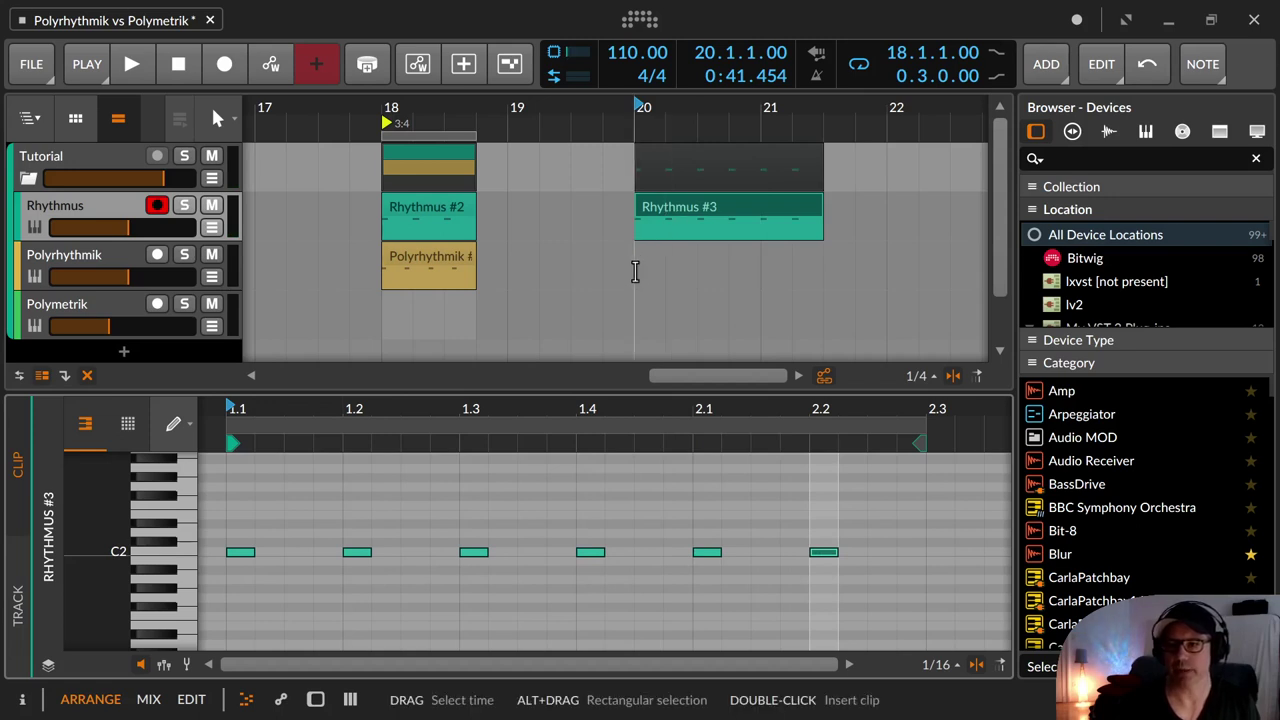
drag(635, 272, 728, 271)
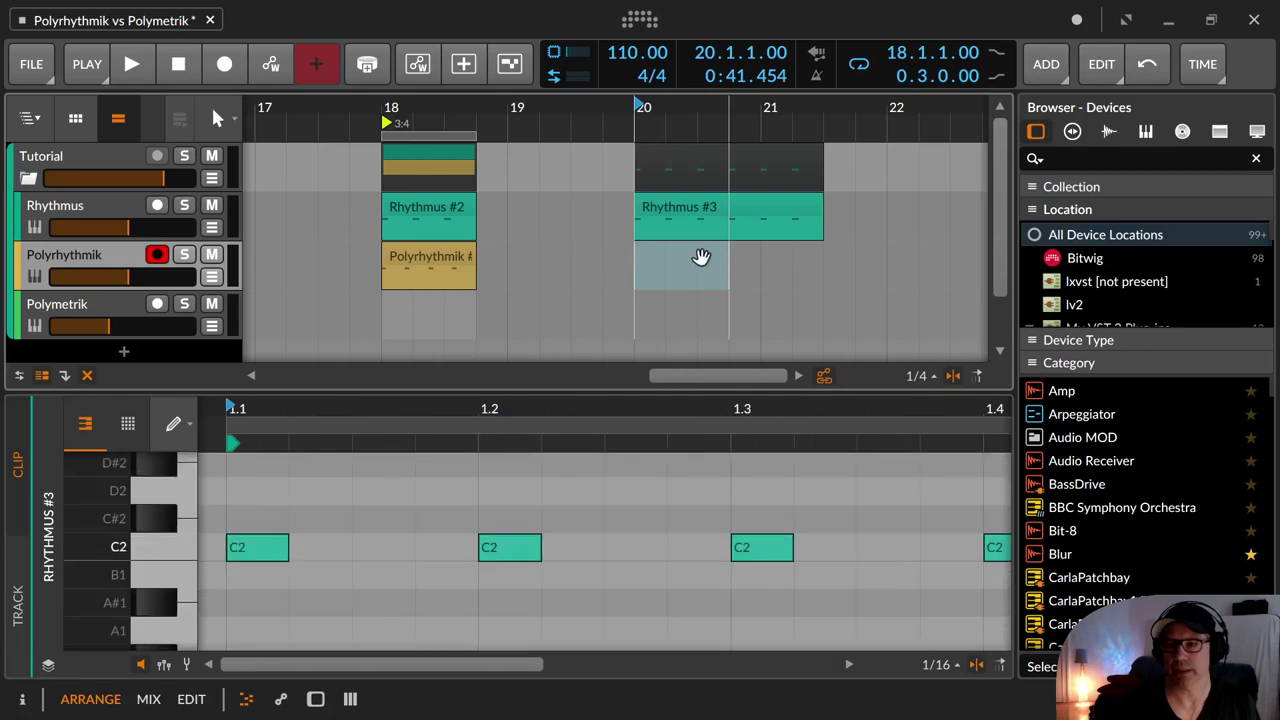
click(733, 279)
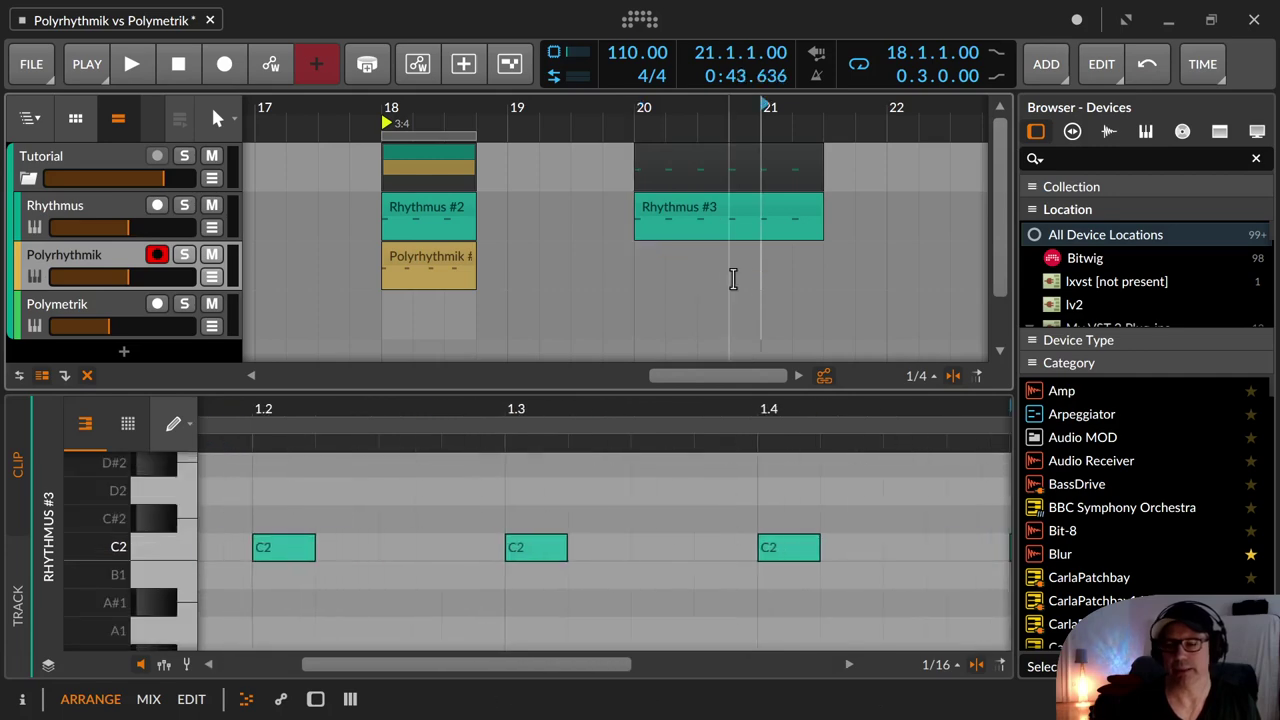
drag(731, 278, 640, 268)
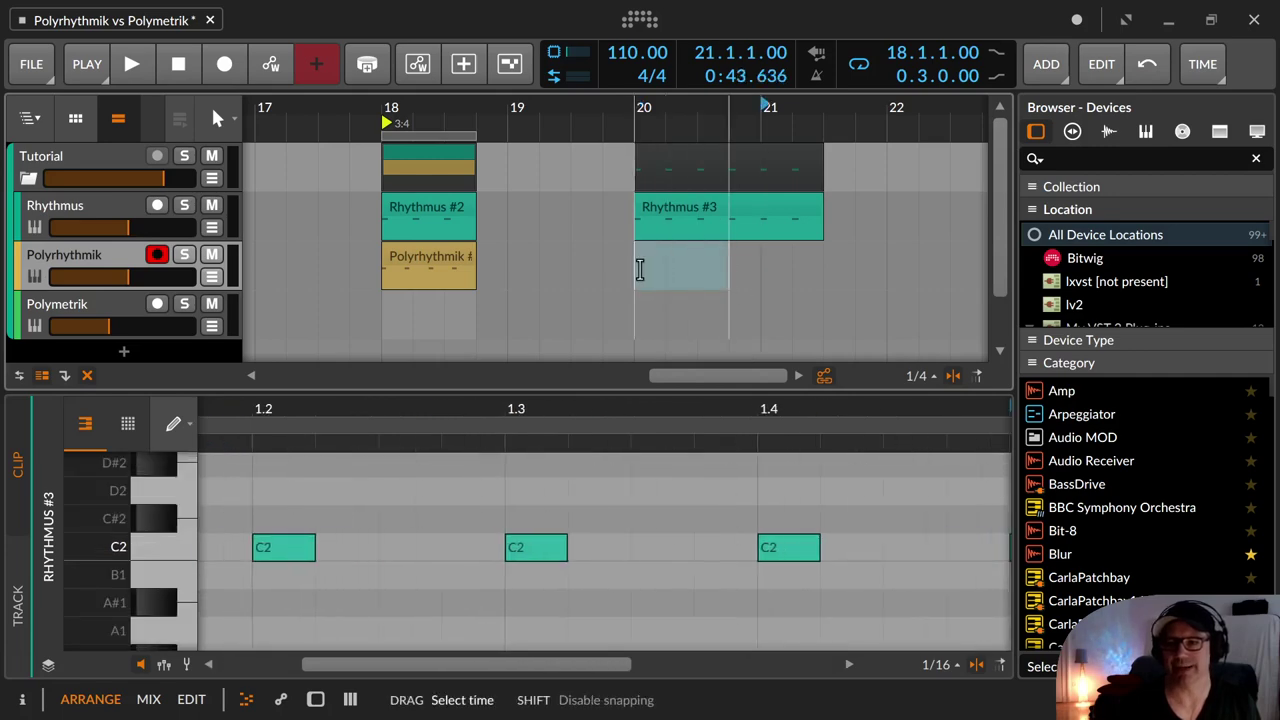
click(794, 271)
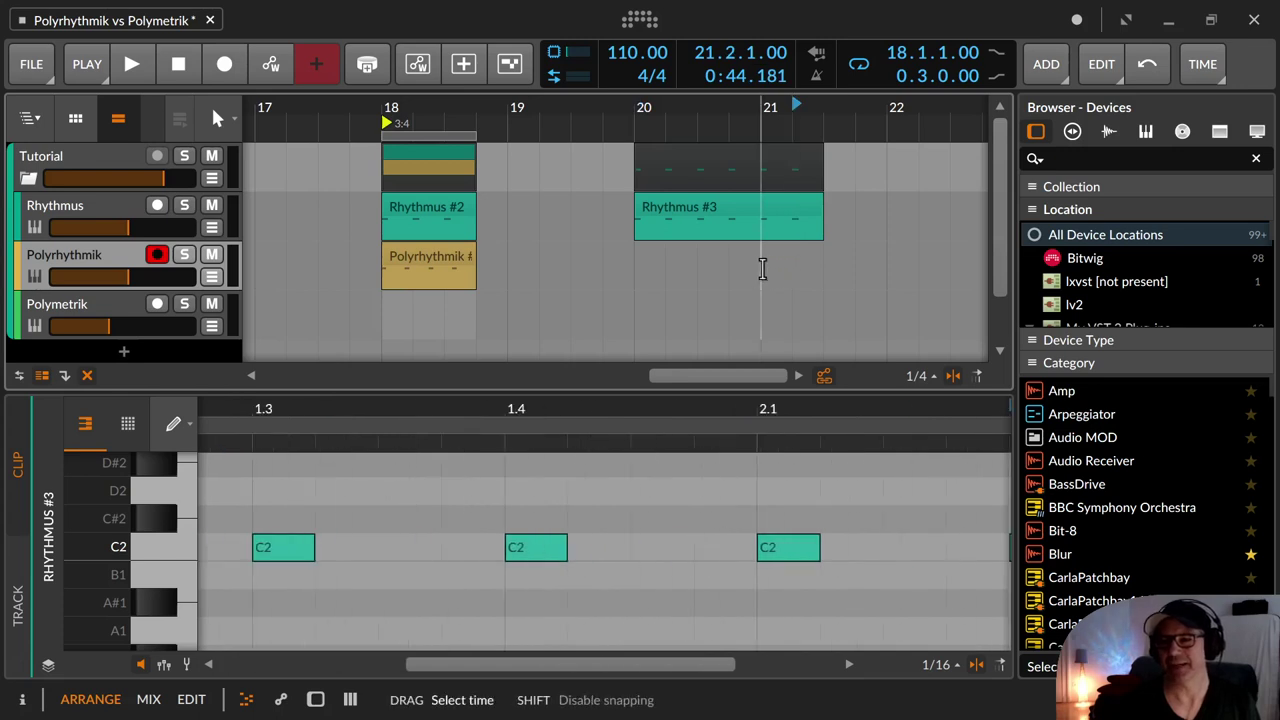
drag(762, 268, 640, 262)
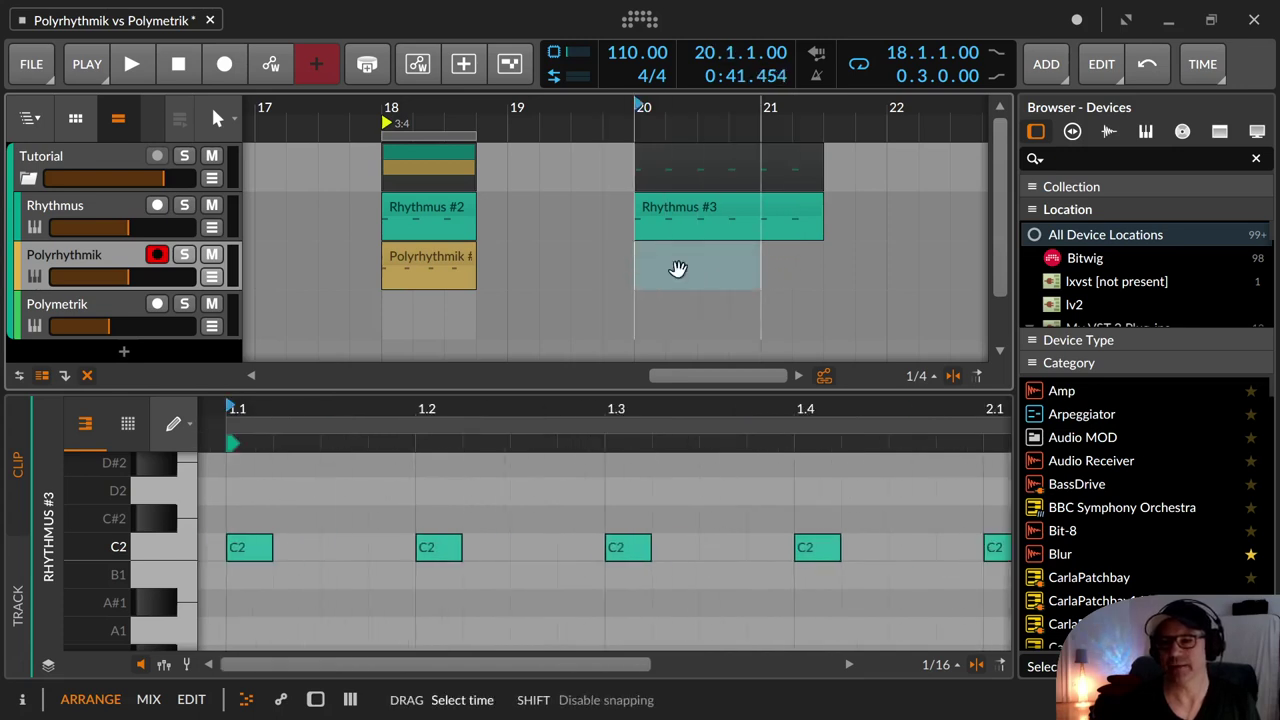
Step: Insert a five-beat clip on the Polyrhythmik track starting at bar 20 and open it for note editing
drag(796, 271, 640, 263)
double_click(639, 259)
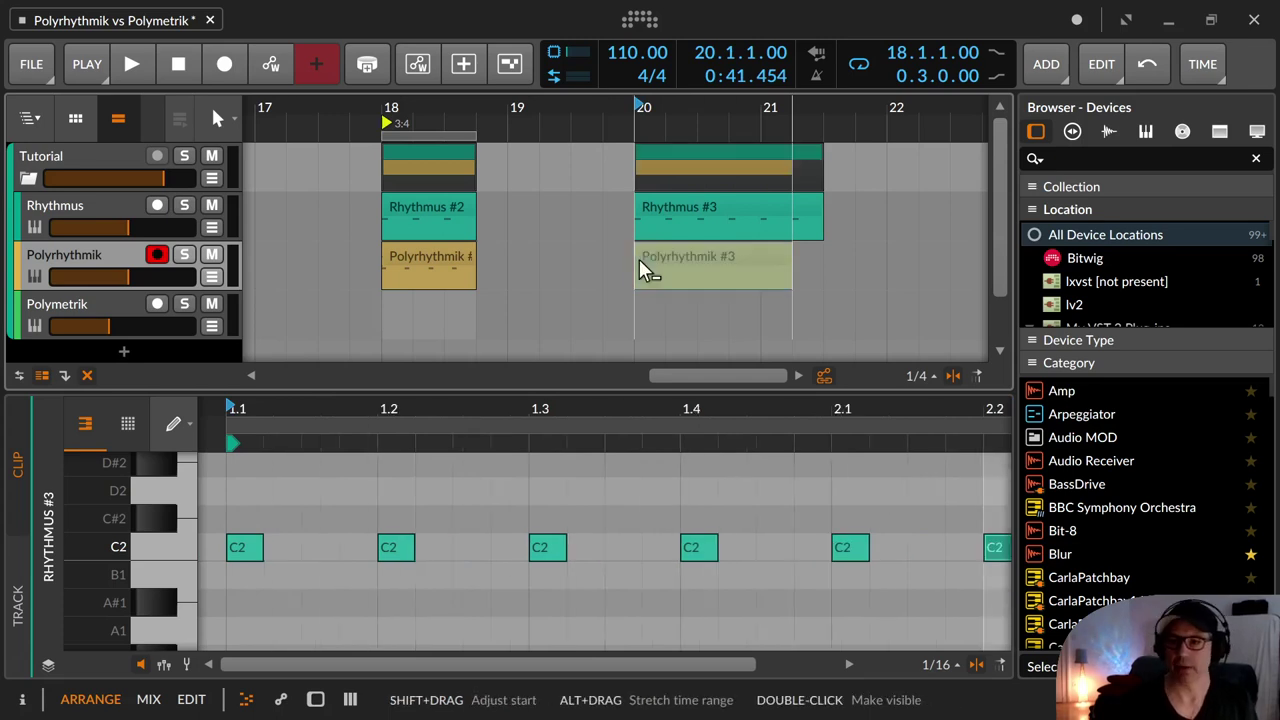
click(665, 253)
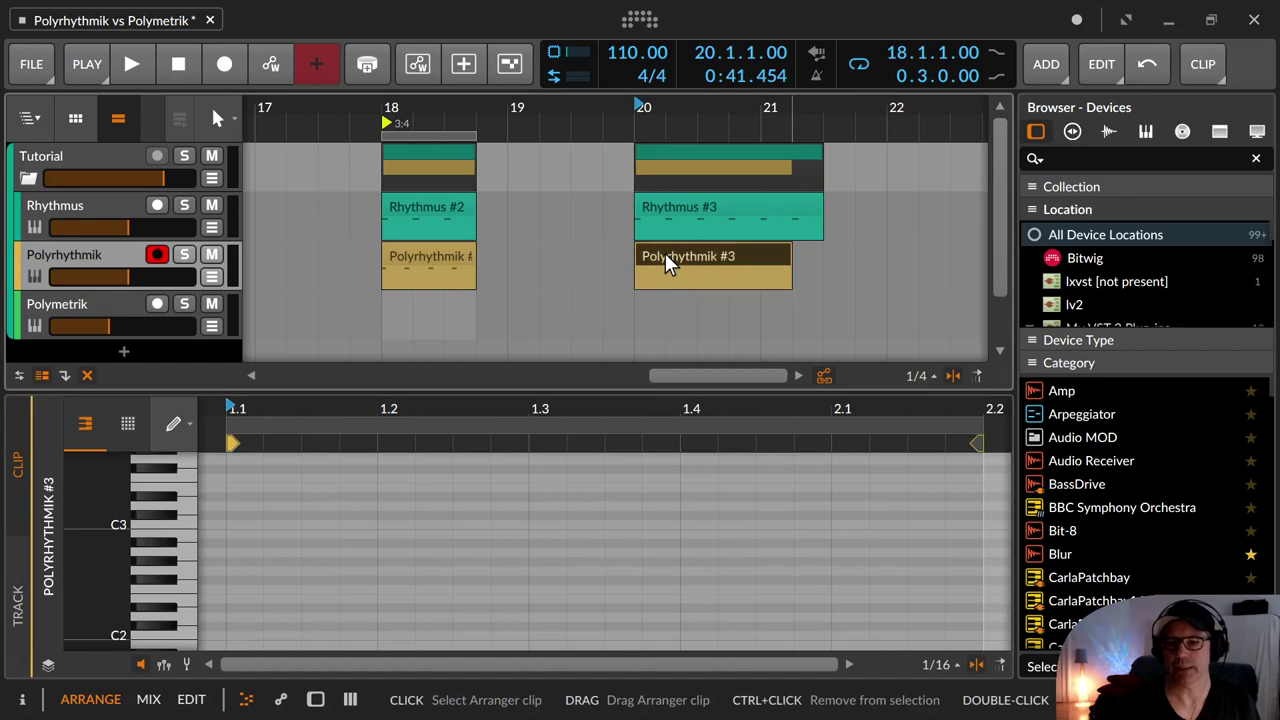
Step: Draw five C3 notes in the Polyrhythmik #3 clip, one on each beat from 1.1 through 2.1
click(236, 524)
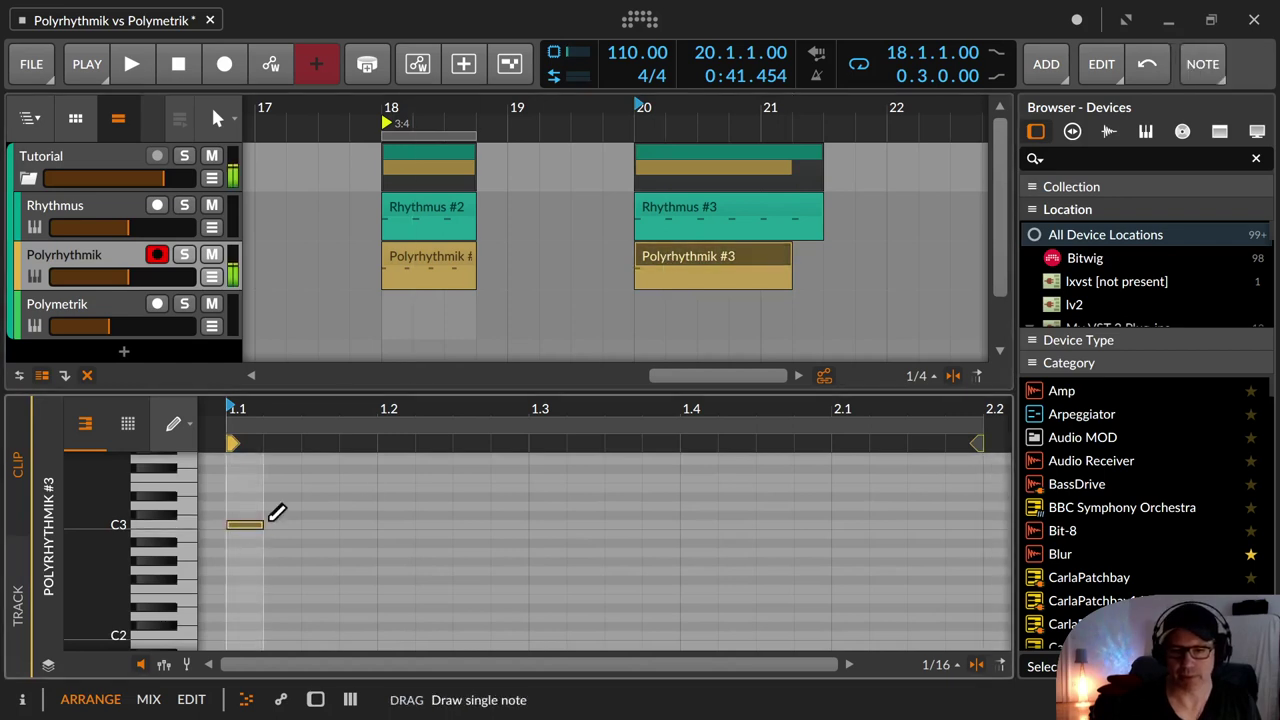
click(389, 524)
click(547, 524)
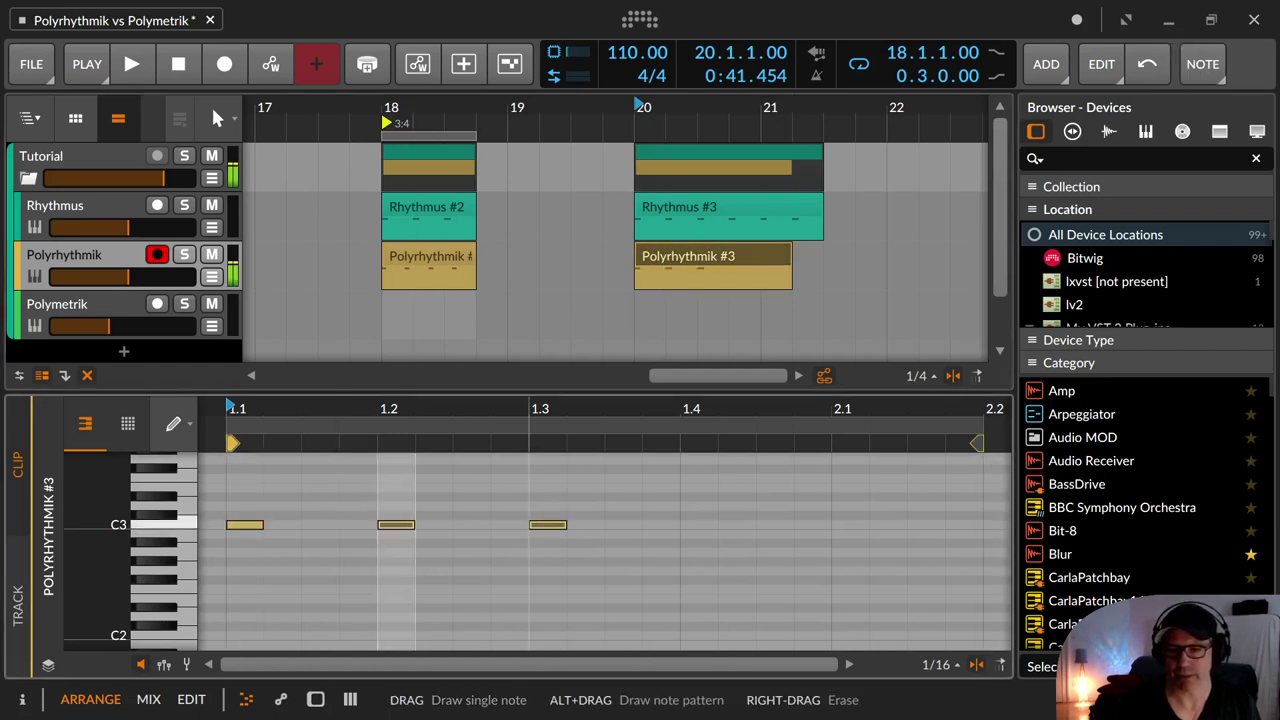
click(699, 524)
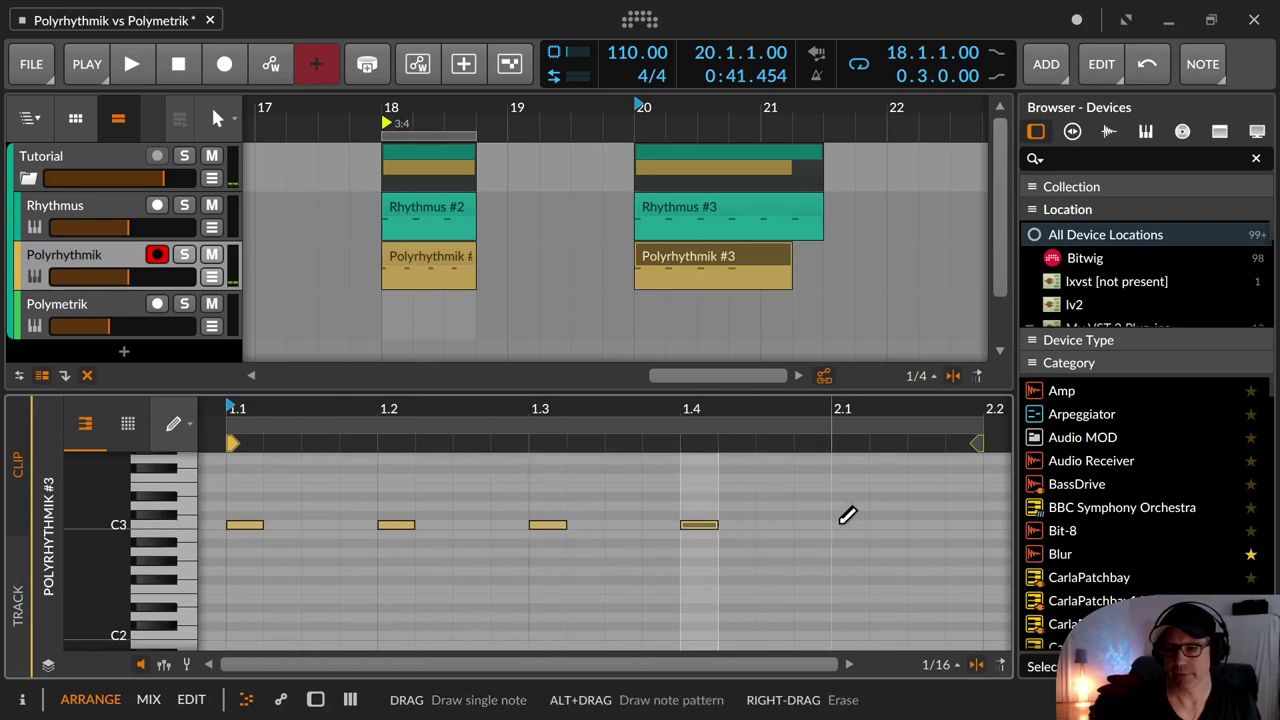
click(841, 524)
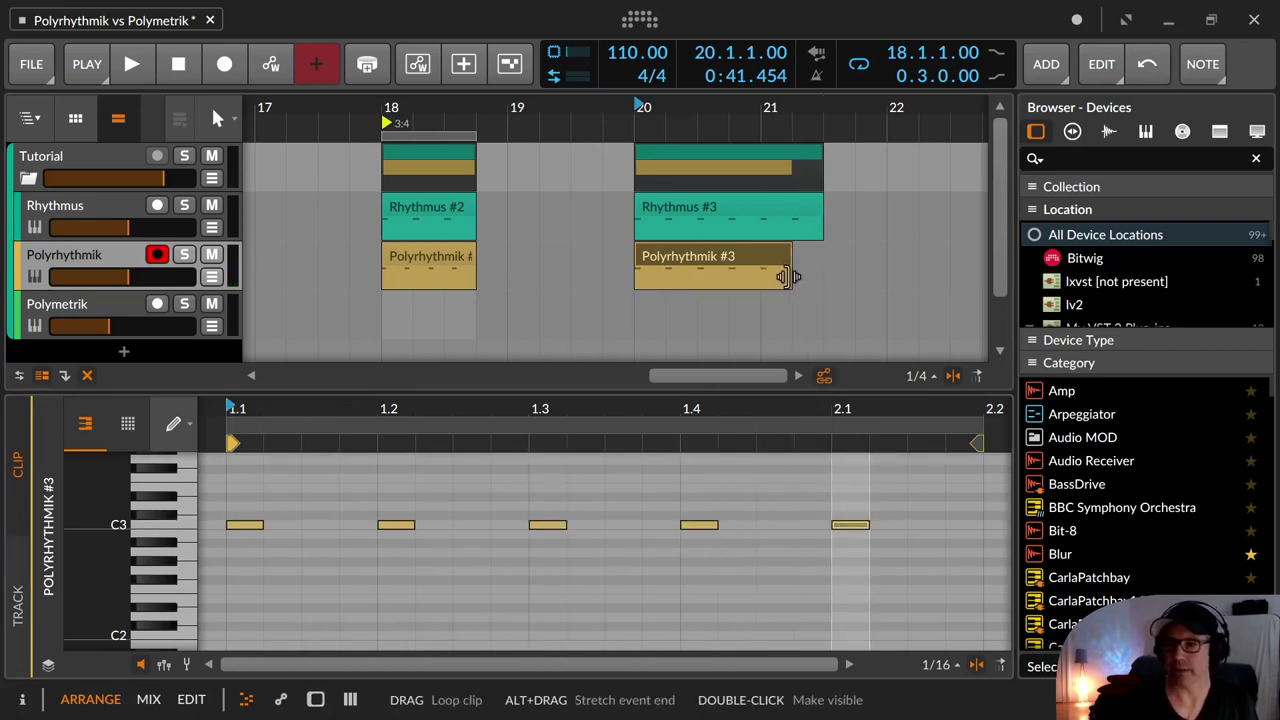
Step: Time-stretch the Polyrhythmik #3 clip to the six-beat length of Rhythmus #3 and listen to both clips looped over that range
drag(785, 277, 823, 277)
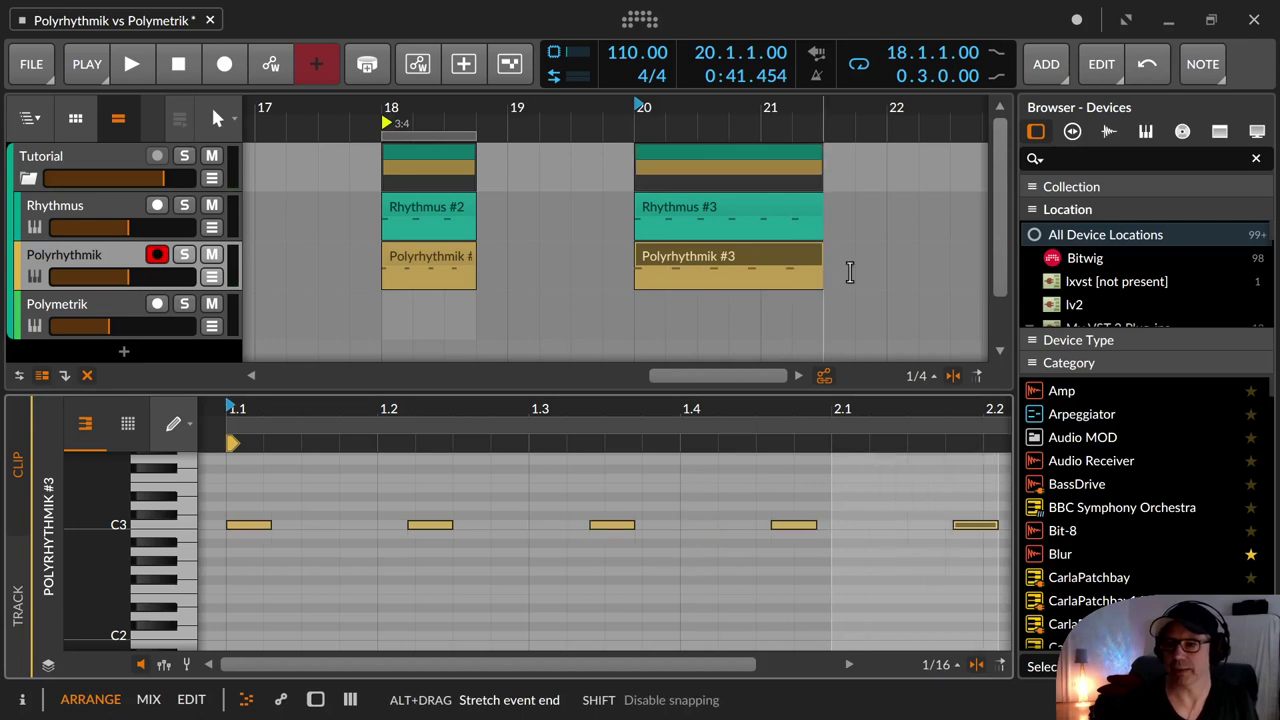
click(703, 206)
key(ctrl+l)
key(space)
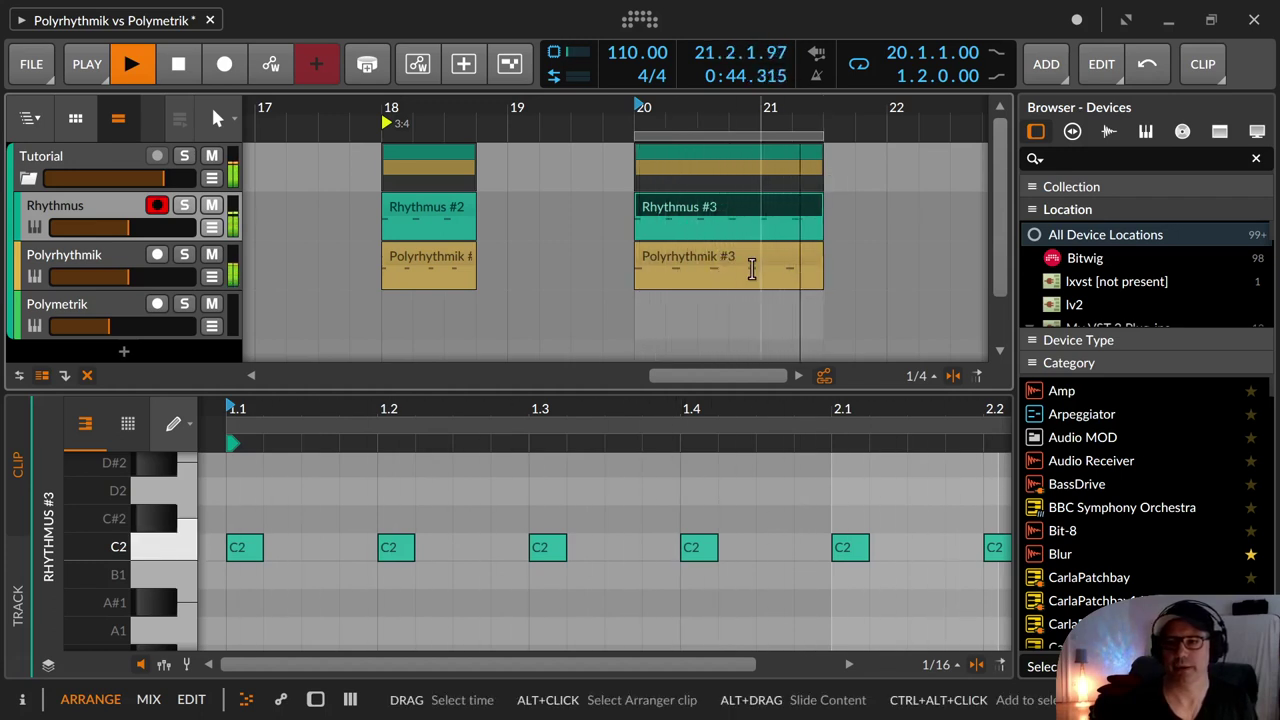
key(space)
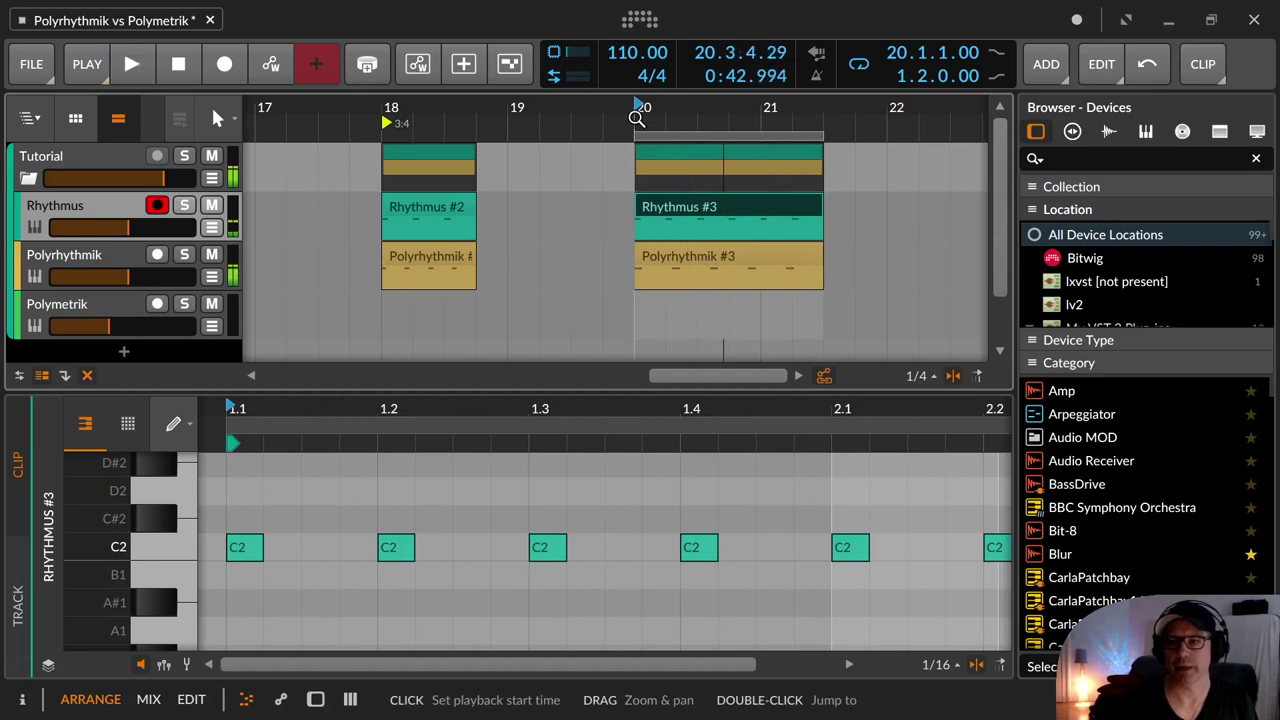
Step: Insert a cue marker at bar 20 and name it 6:5
right_click(632, 127)
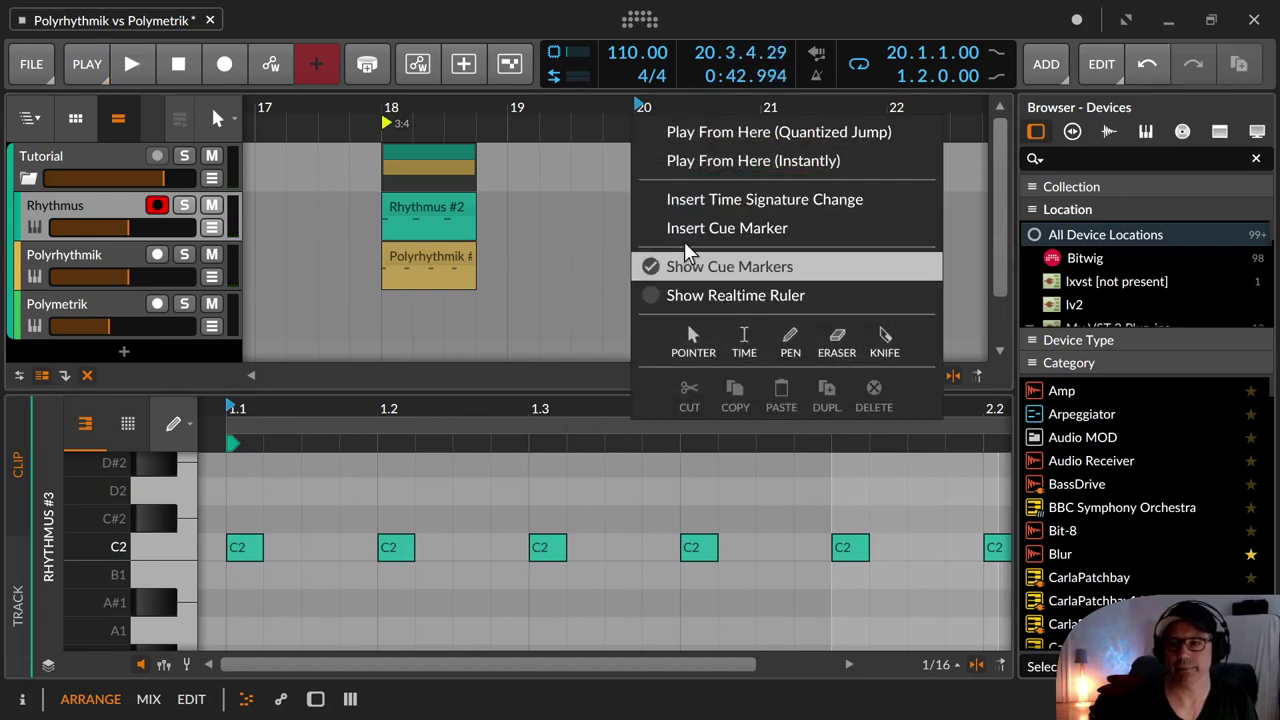
click(727, 228)
click(668, 123)
double_click(668, 123)
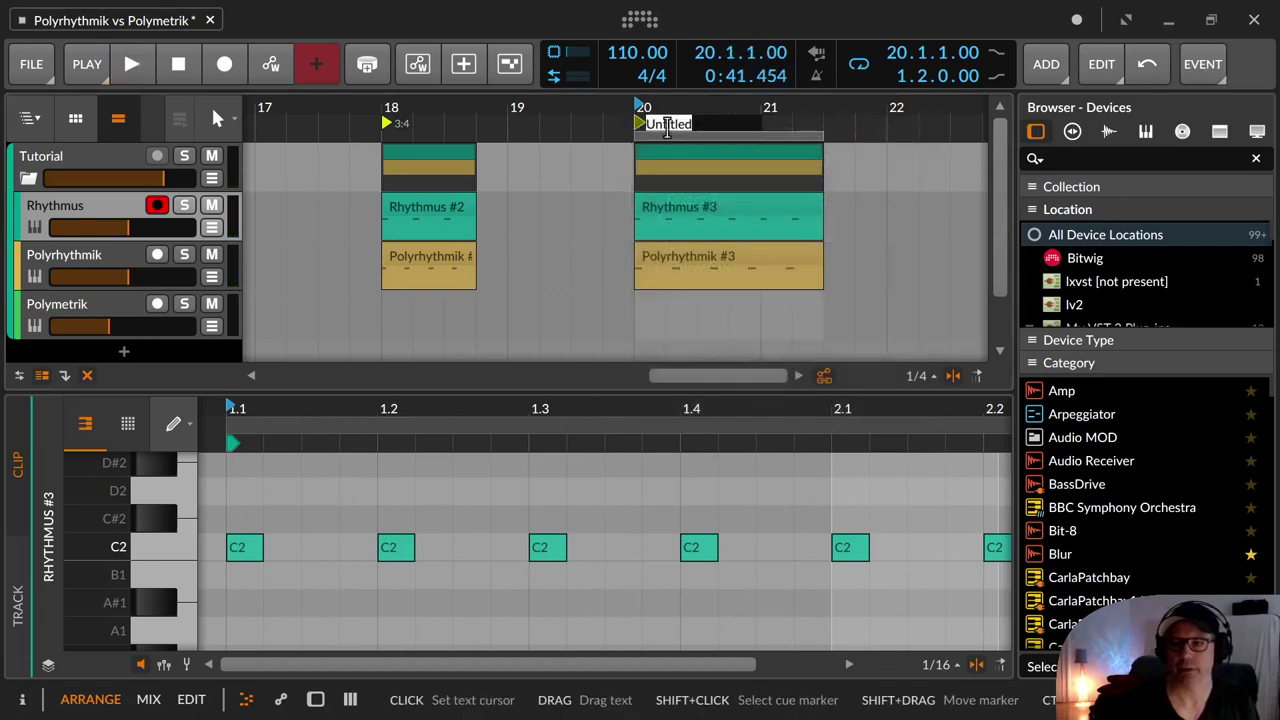
text(6)
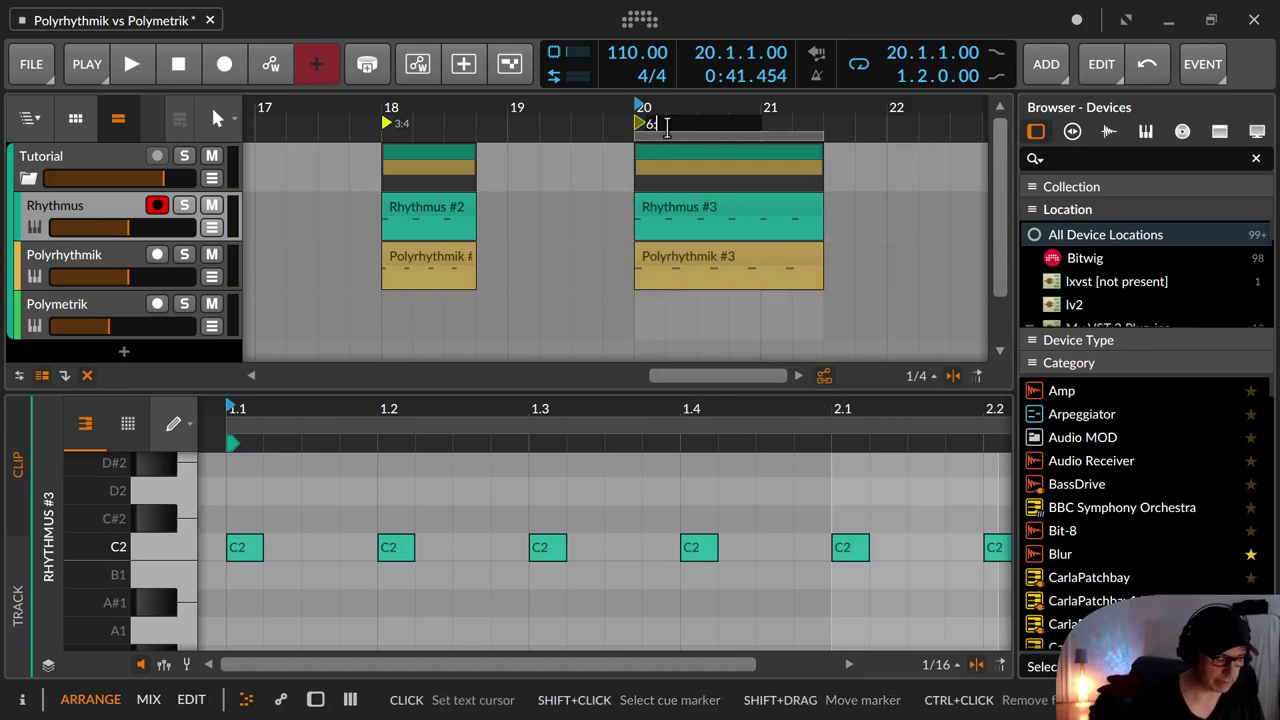
text(:5)
key(Return)
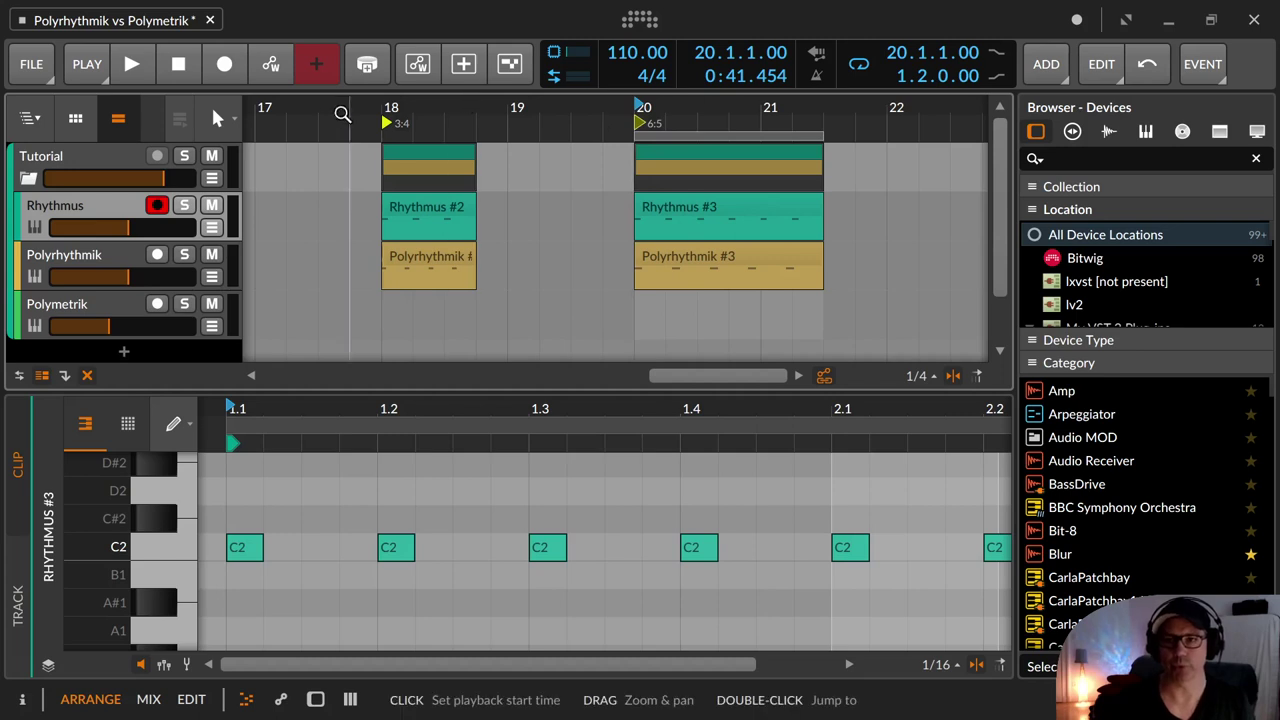
Step: Set the loop to the Rhythmus #1 clip at the 4:3 marker and listen to that section
drag(315, 113, 650, 113)
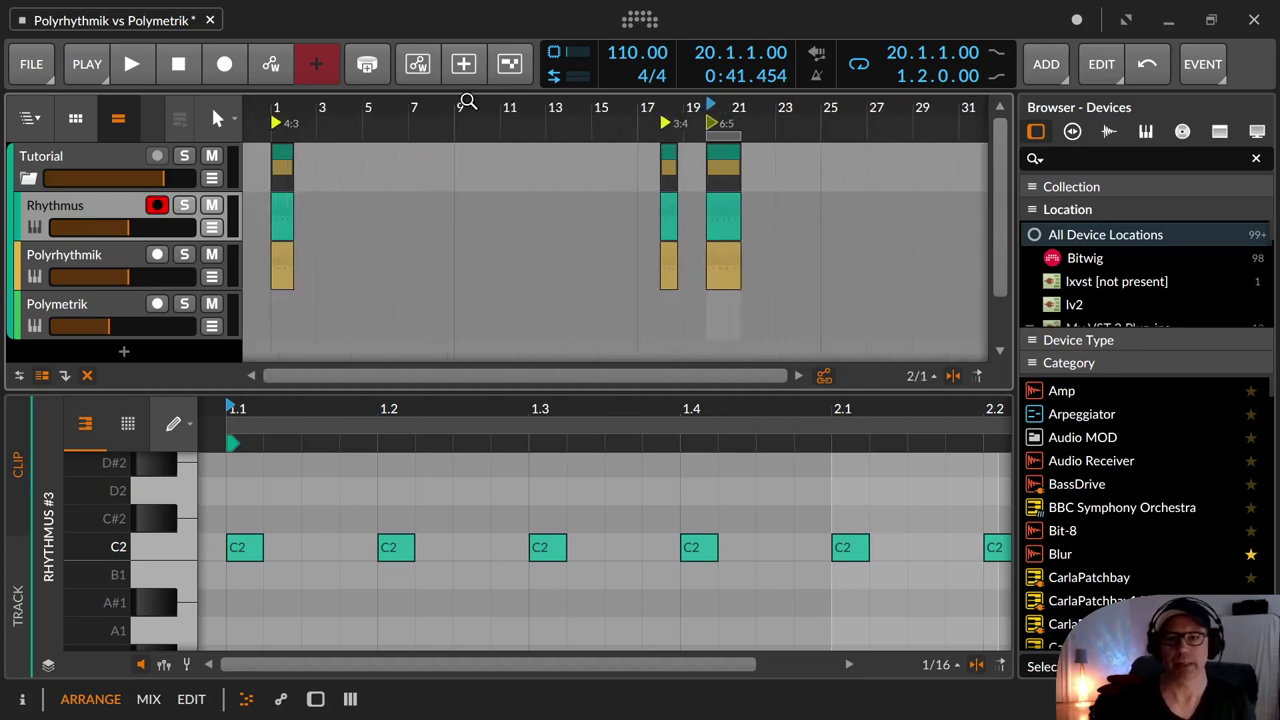
drag(291, 108, 296, 122)
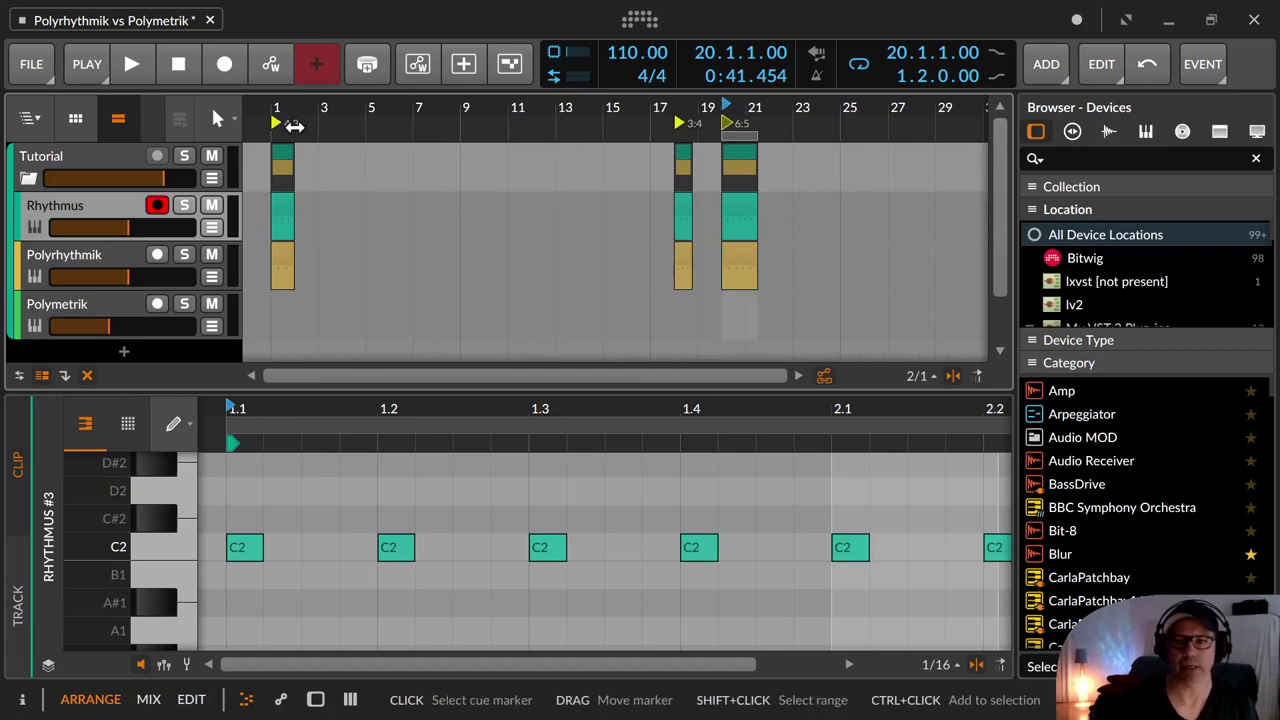
click(283, 204)
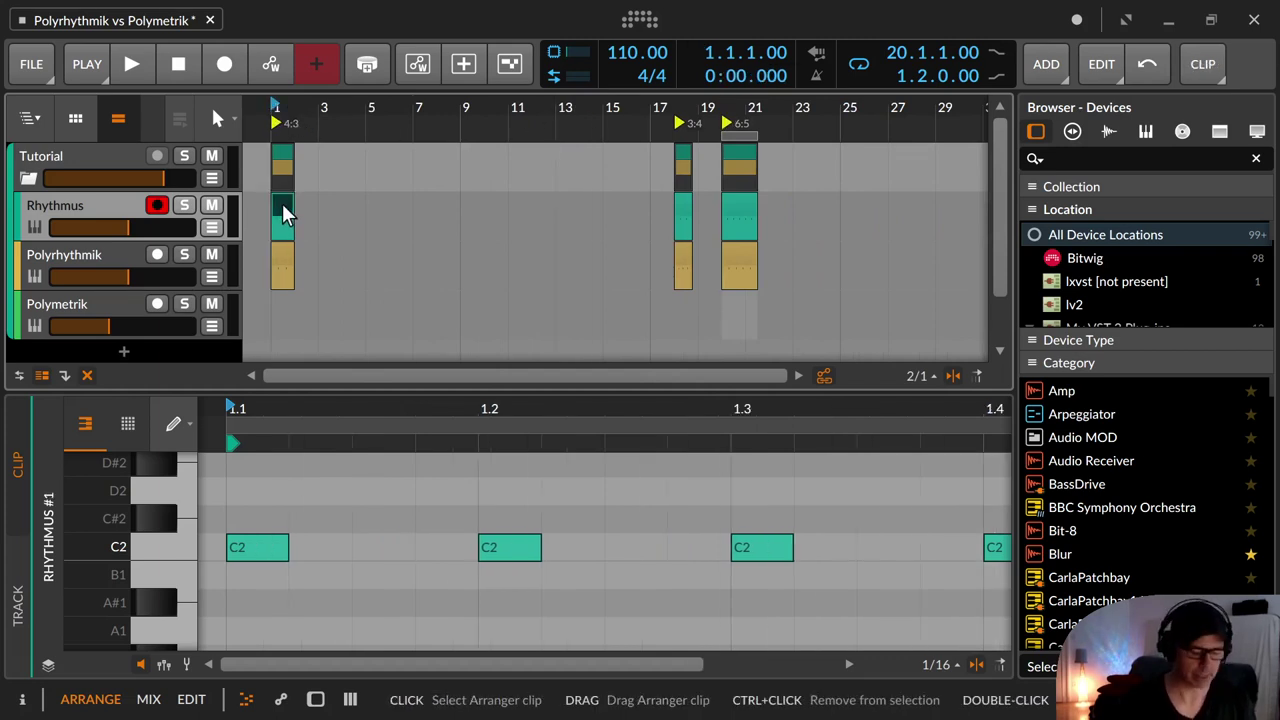
key(ctrl+l)
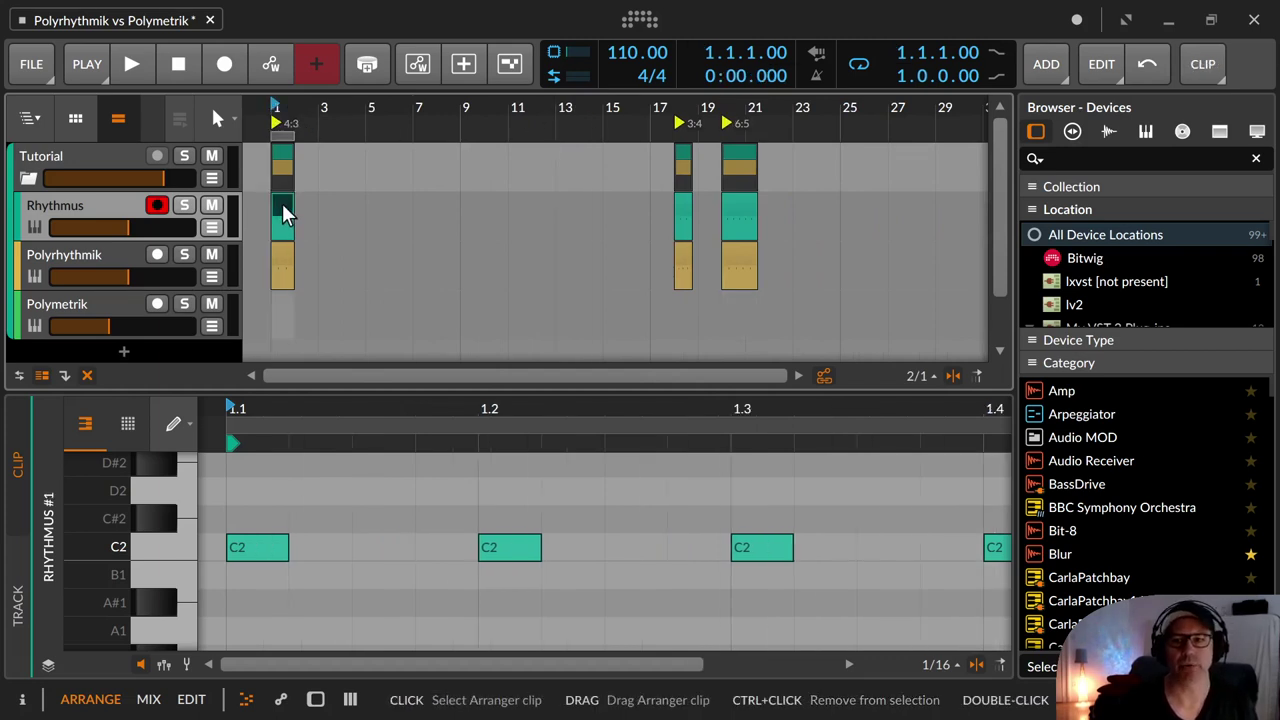
key(space)
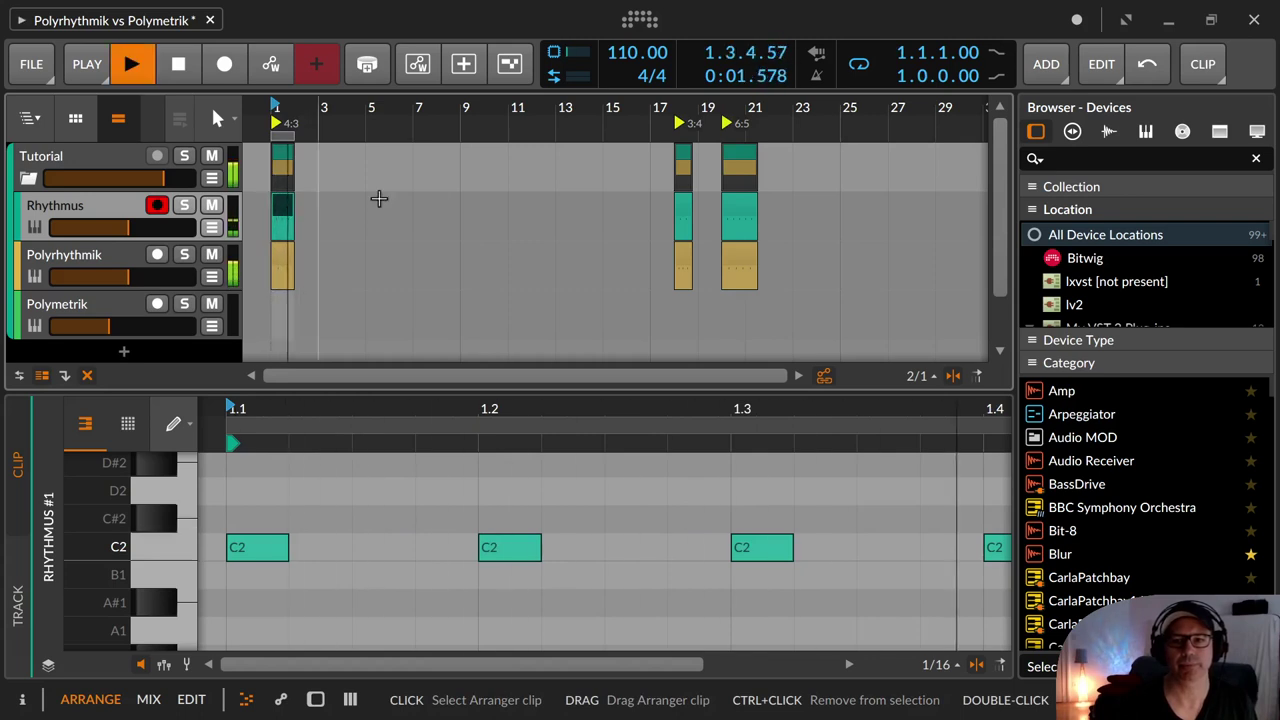
Step: Move the loop to the Rhythmus #2 clip at the 3:4 marker and play that section for comparison
click(681, 206)
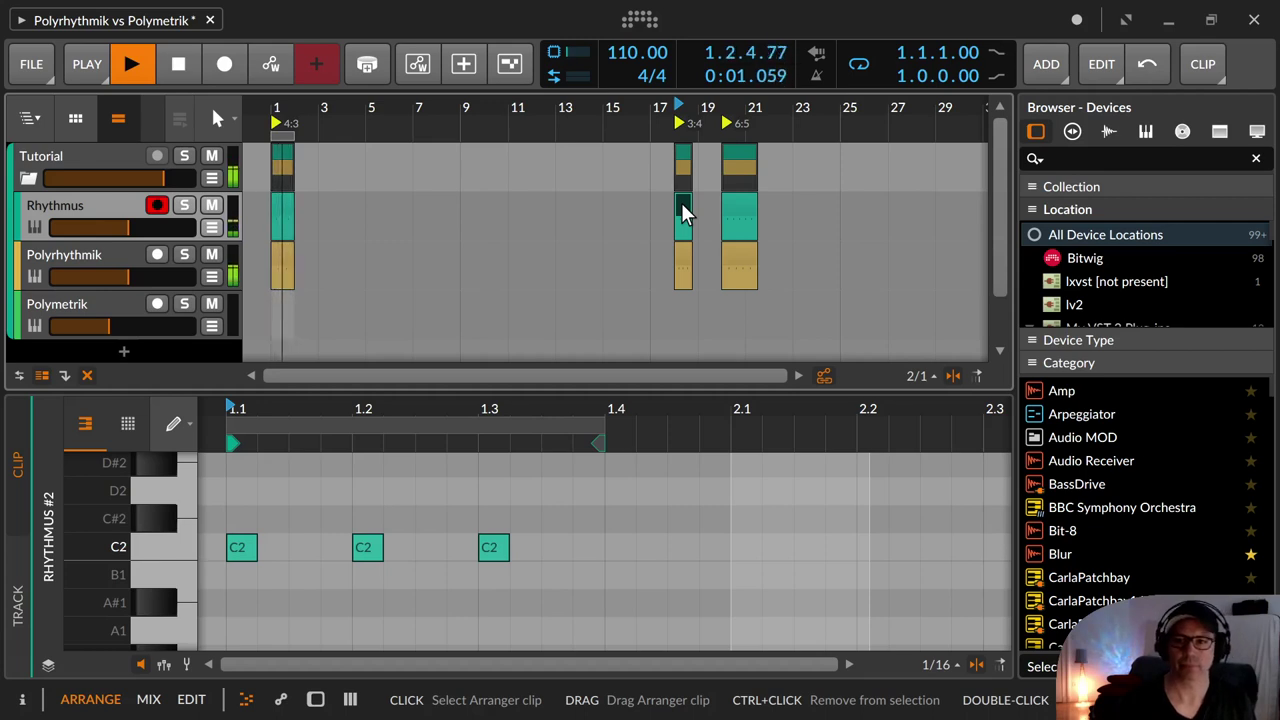
key(space)
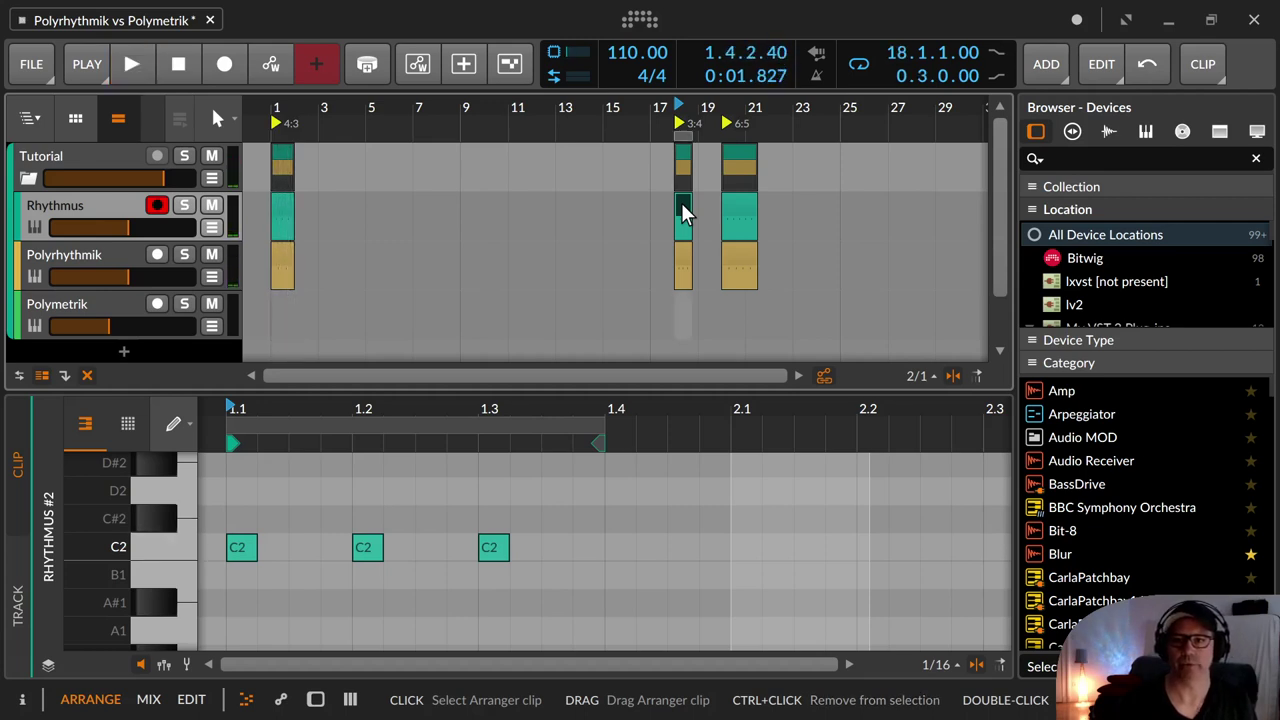
key(space)
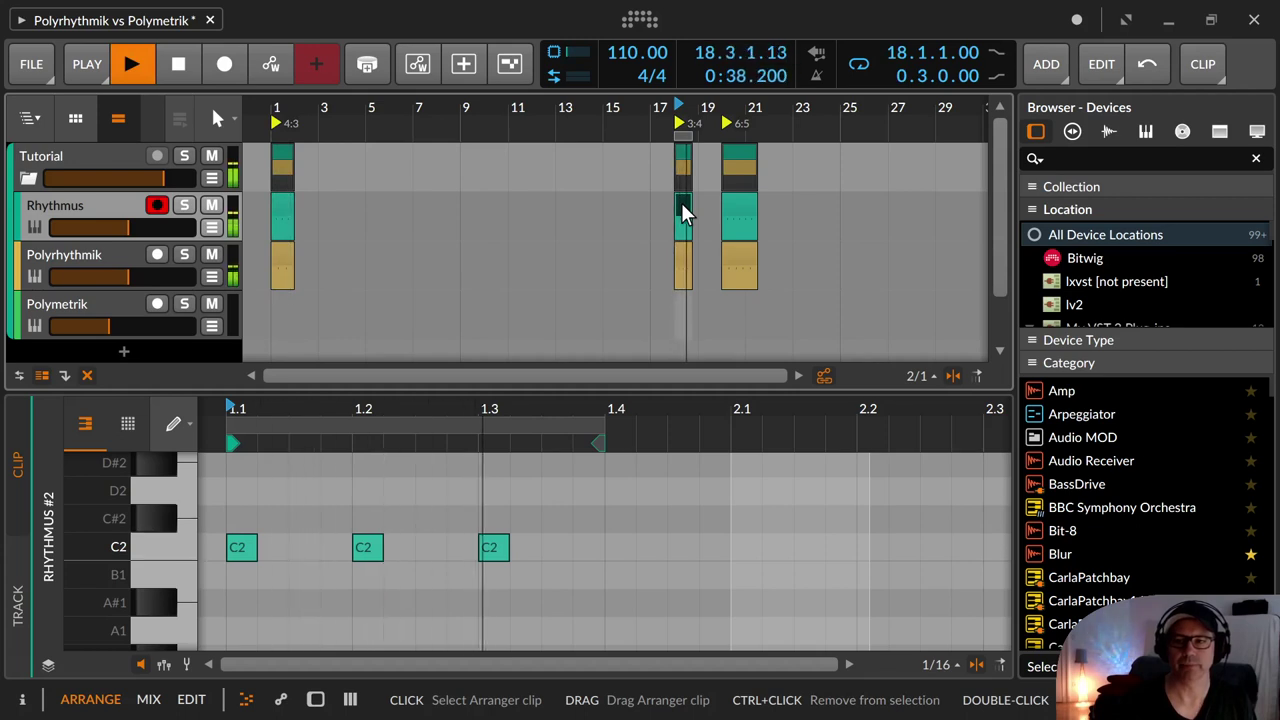
Step: Compare the two polyrhythms again by looping and playing the 4:3 section at bar 1, followed by the 3:4 section at bar 18
click(280, 205)
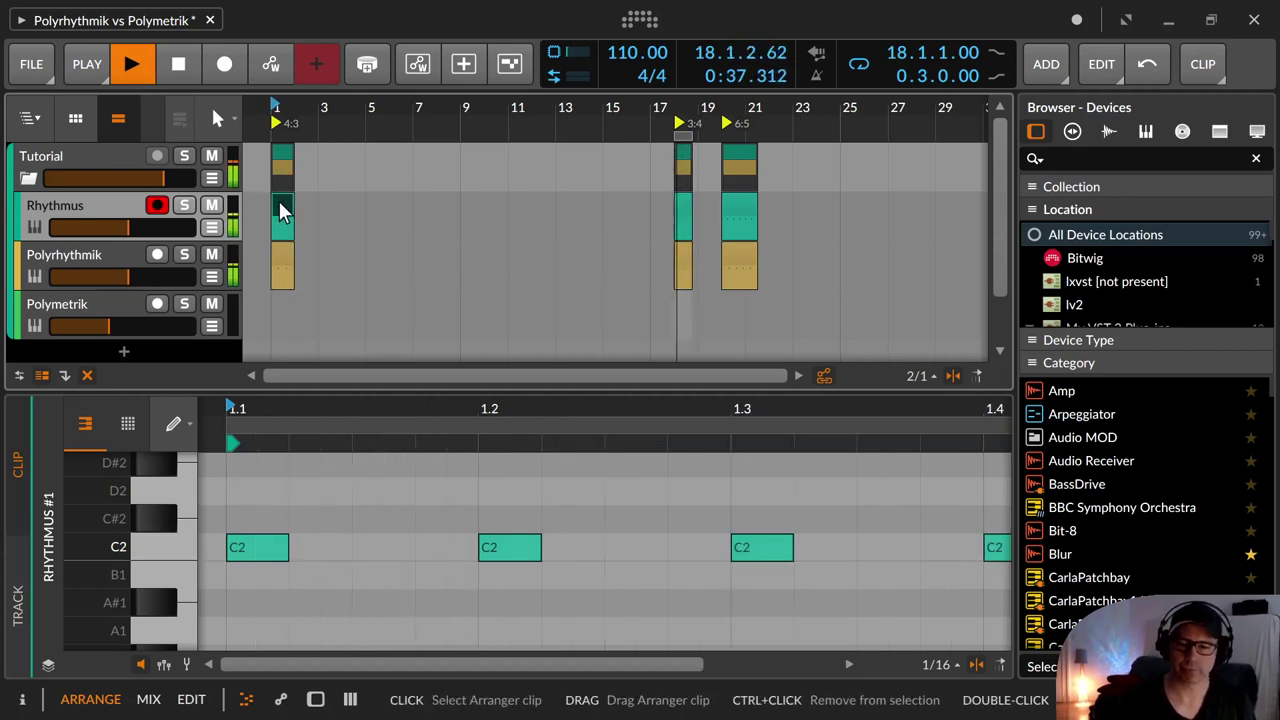
key(space)
key(ctrl+l)
key(space)
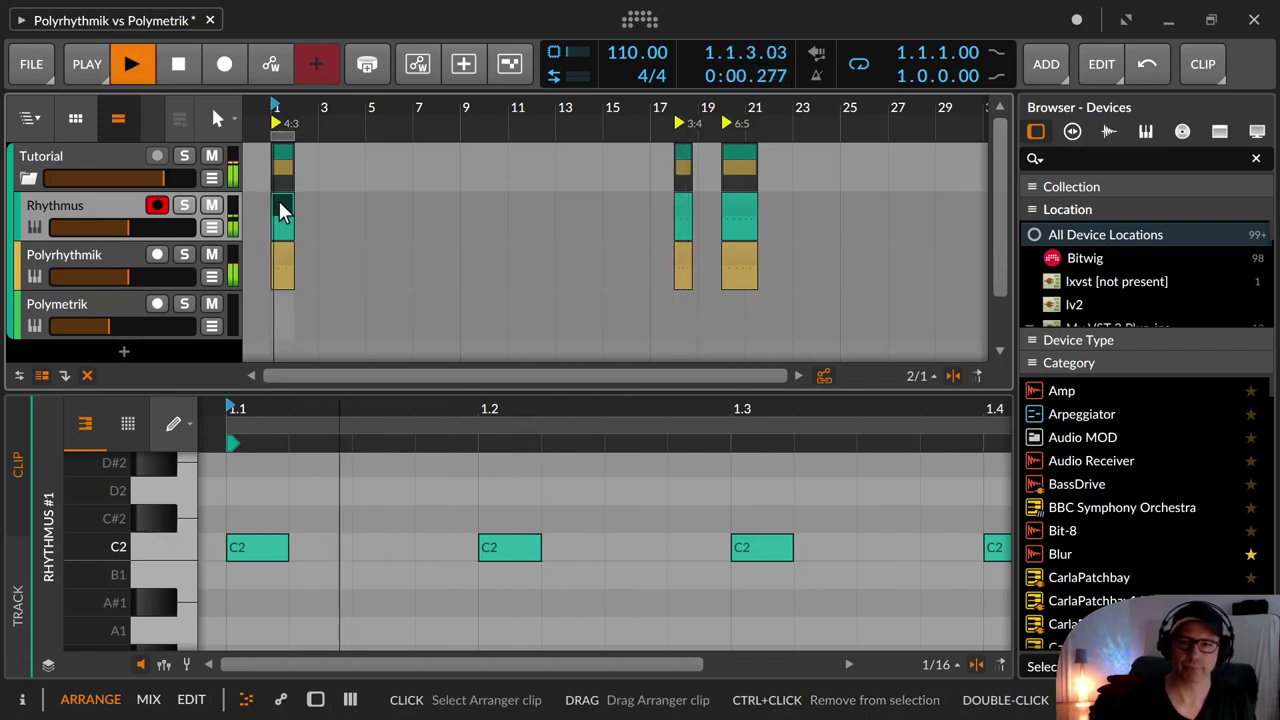
click(684, 202)
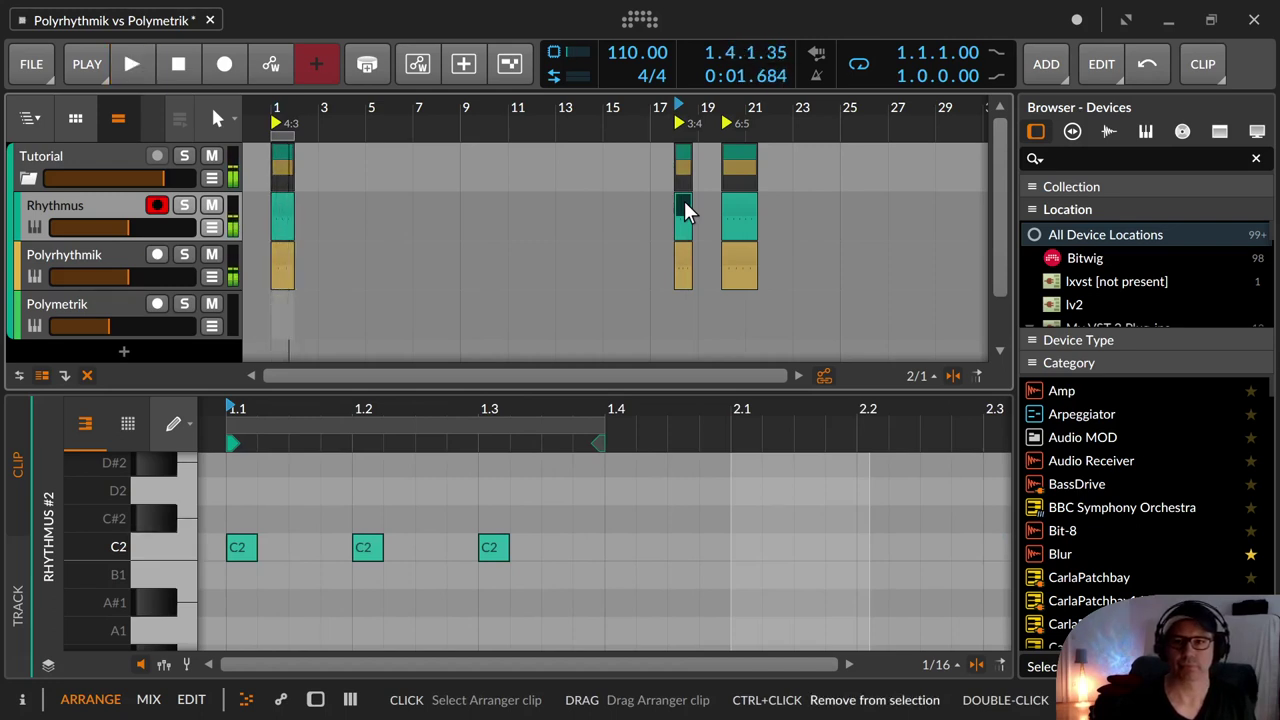
key(ctrl+l)
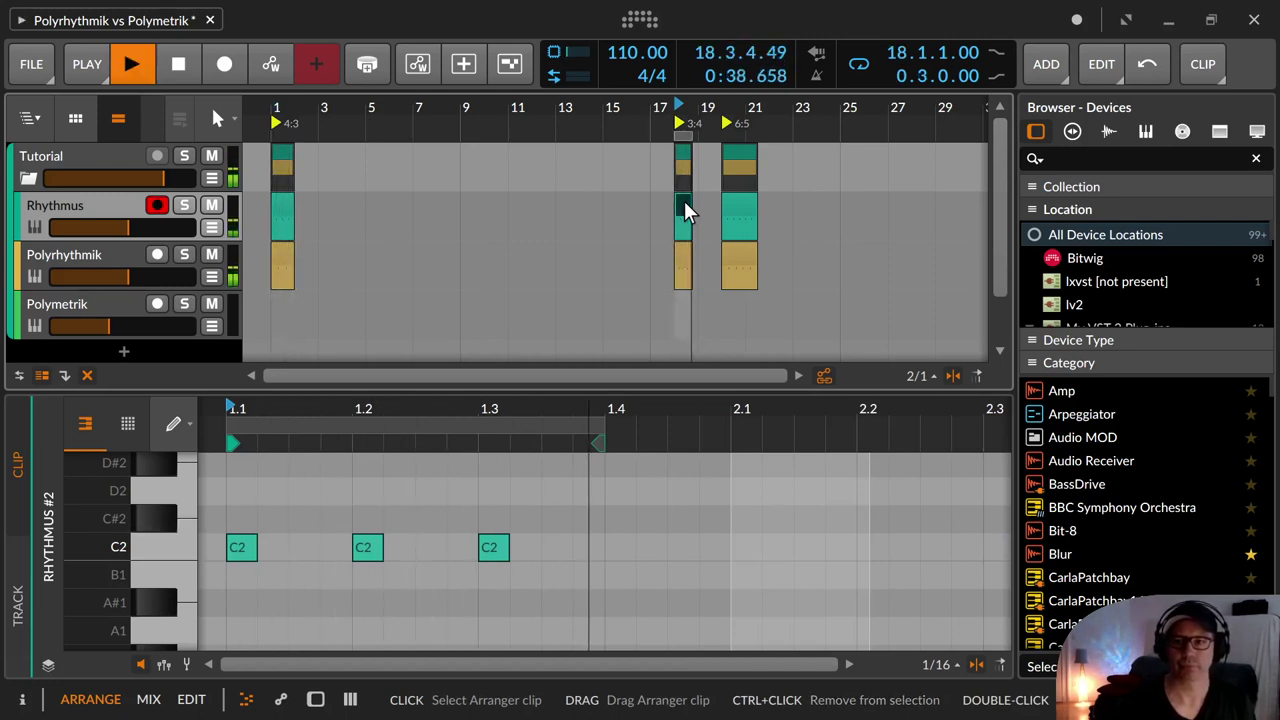
Step: Mute the Polyrhythmik track, set the loop to the Rhythmus #1 clip at bar 1, and play the base rhythm alone
key(space)
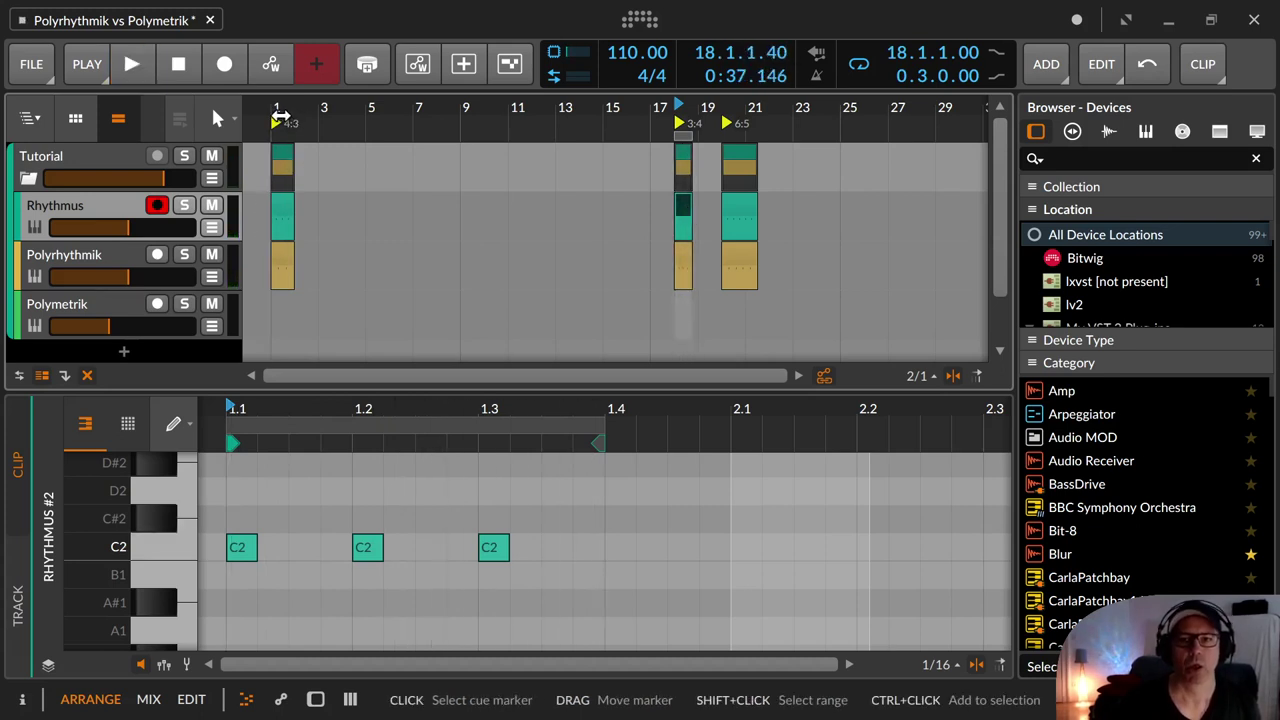
drag(280, 118, 280, 320)
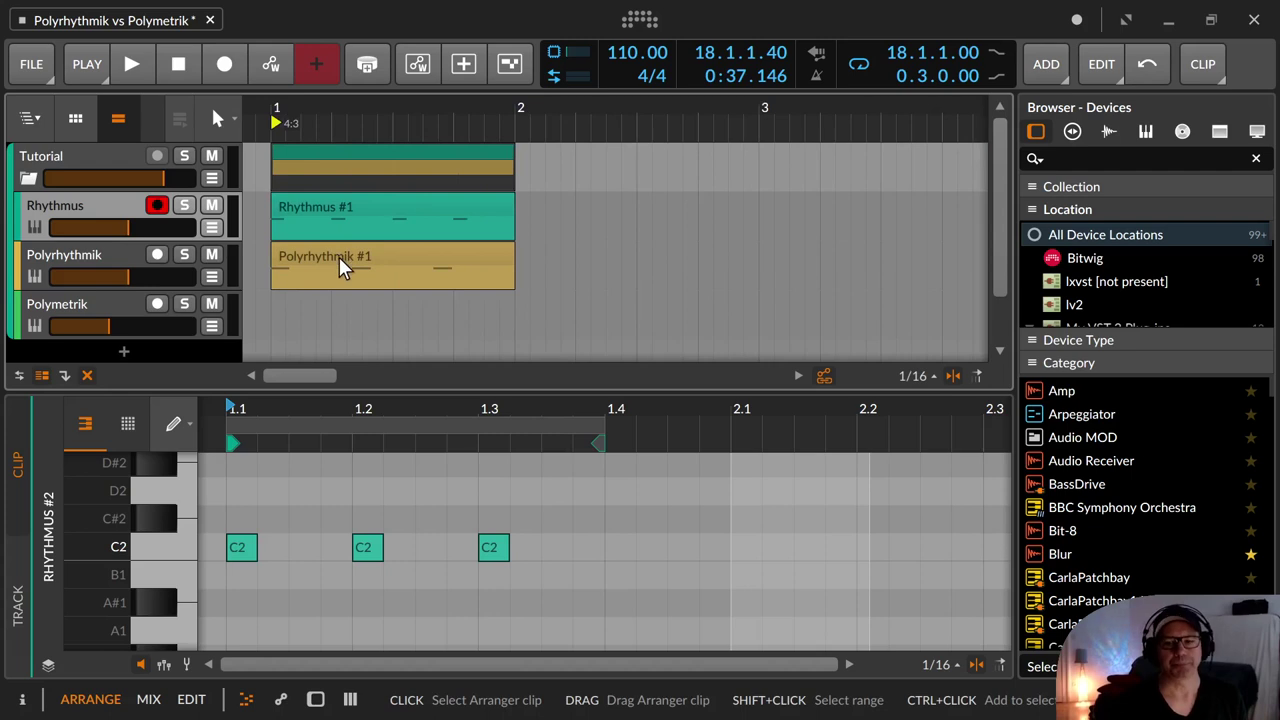
click(307, 257)
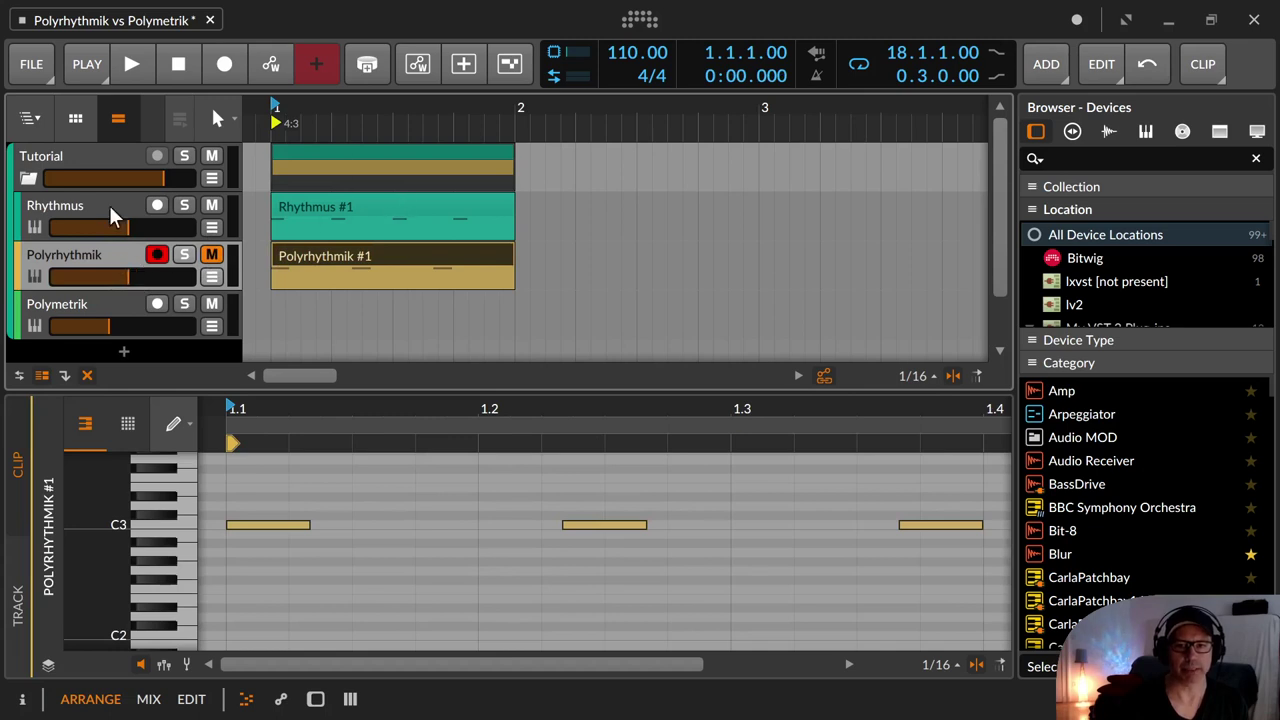
click(329, 206)
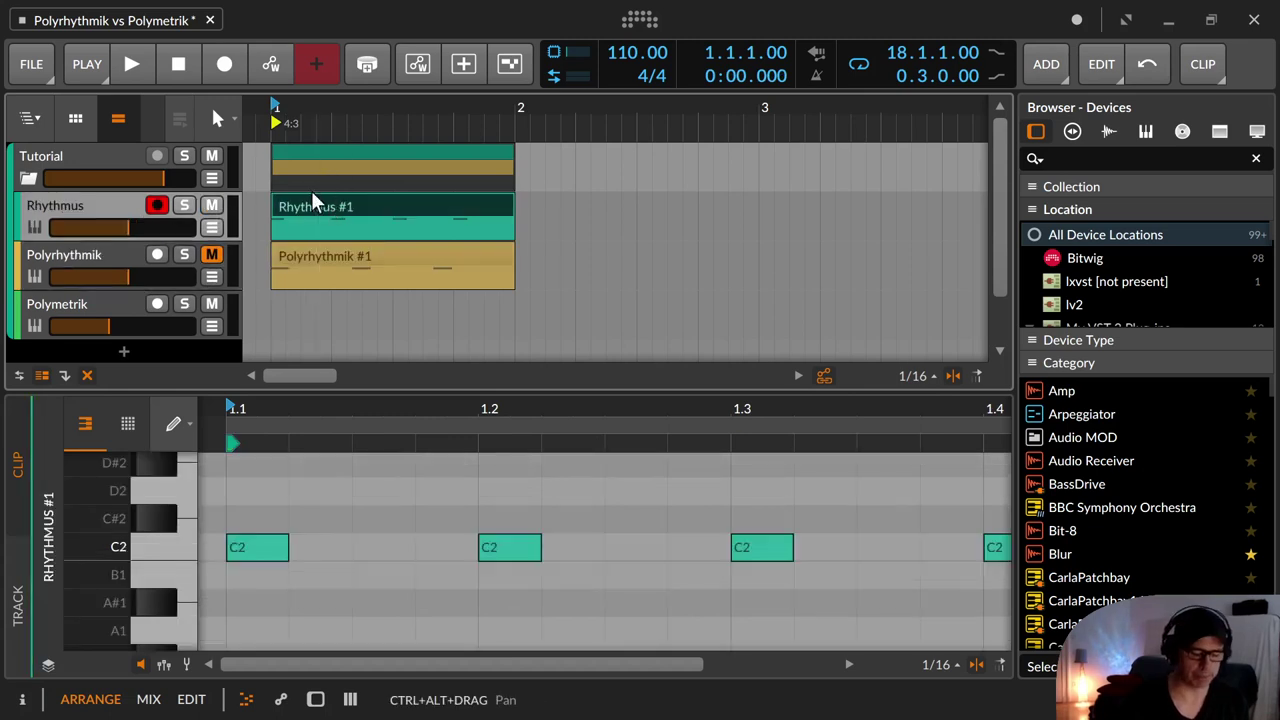
key(space)
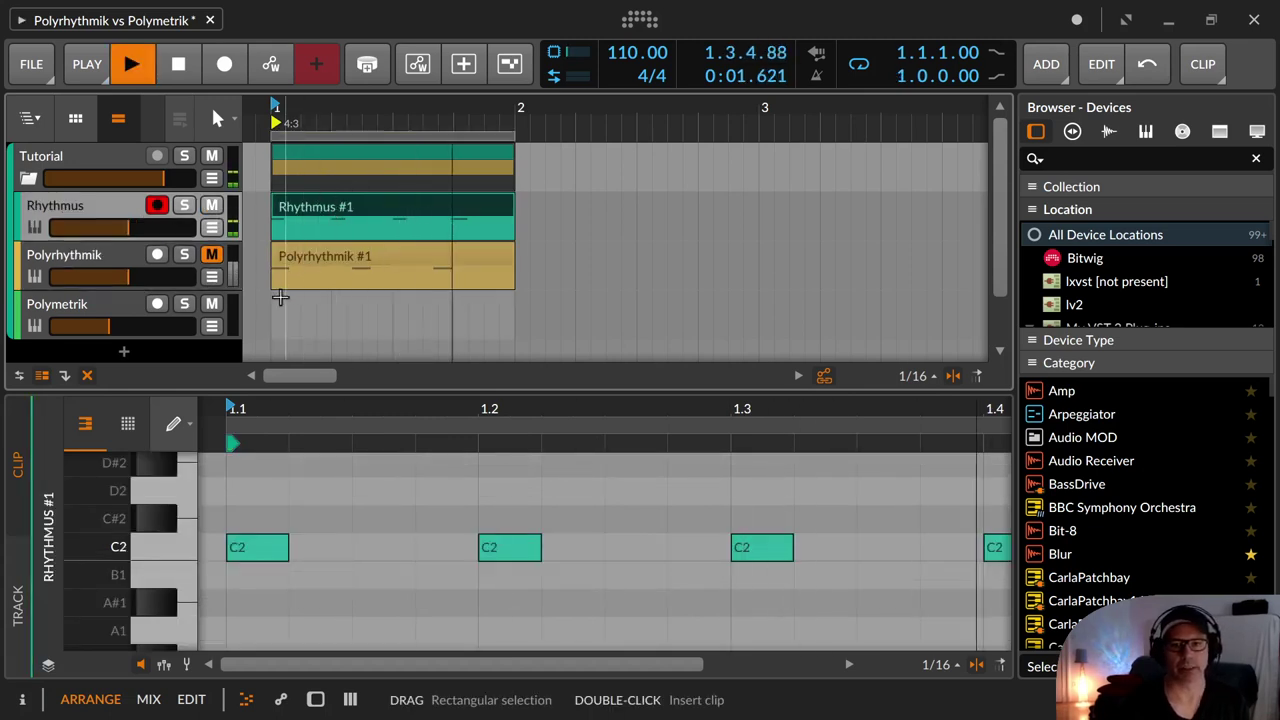
key(space)
Step: Create a clip about 2.5 beats long on the Polymetrik track, starting at bar 1, and open it for note editing
drag(273, 322, 422, 321)
double_click(367, 317)
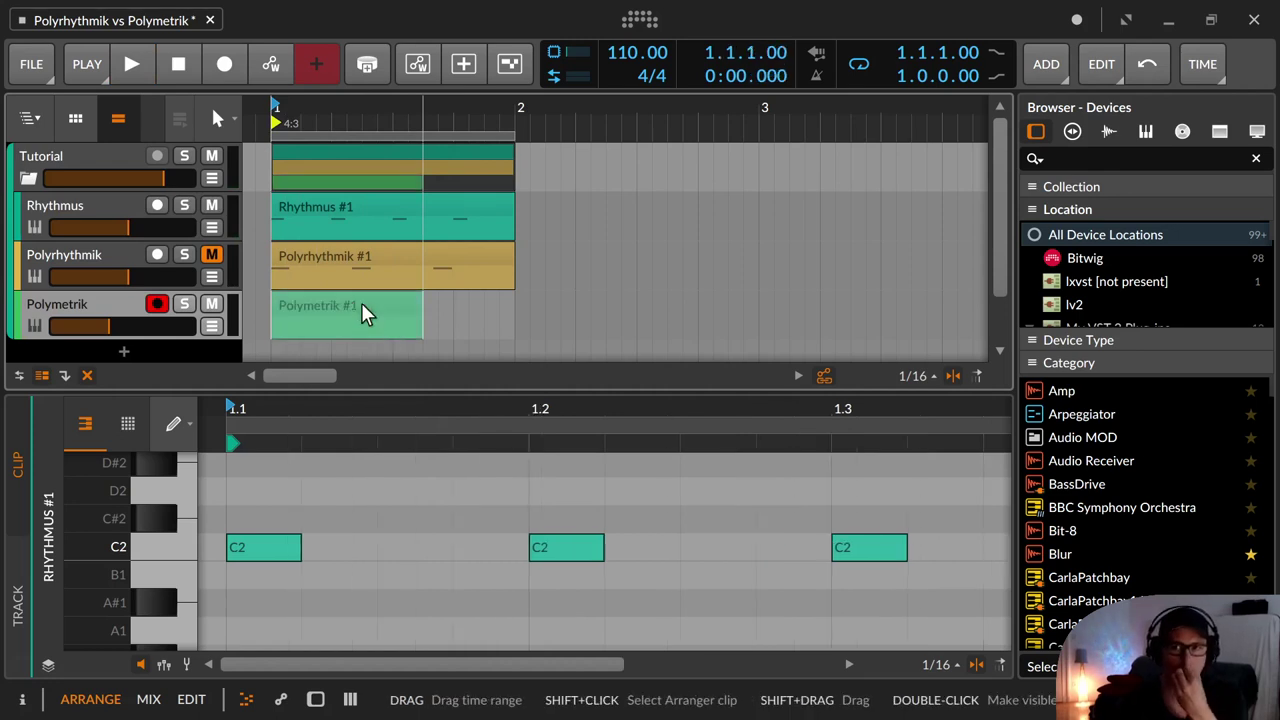
click(361, 304)
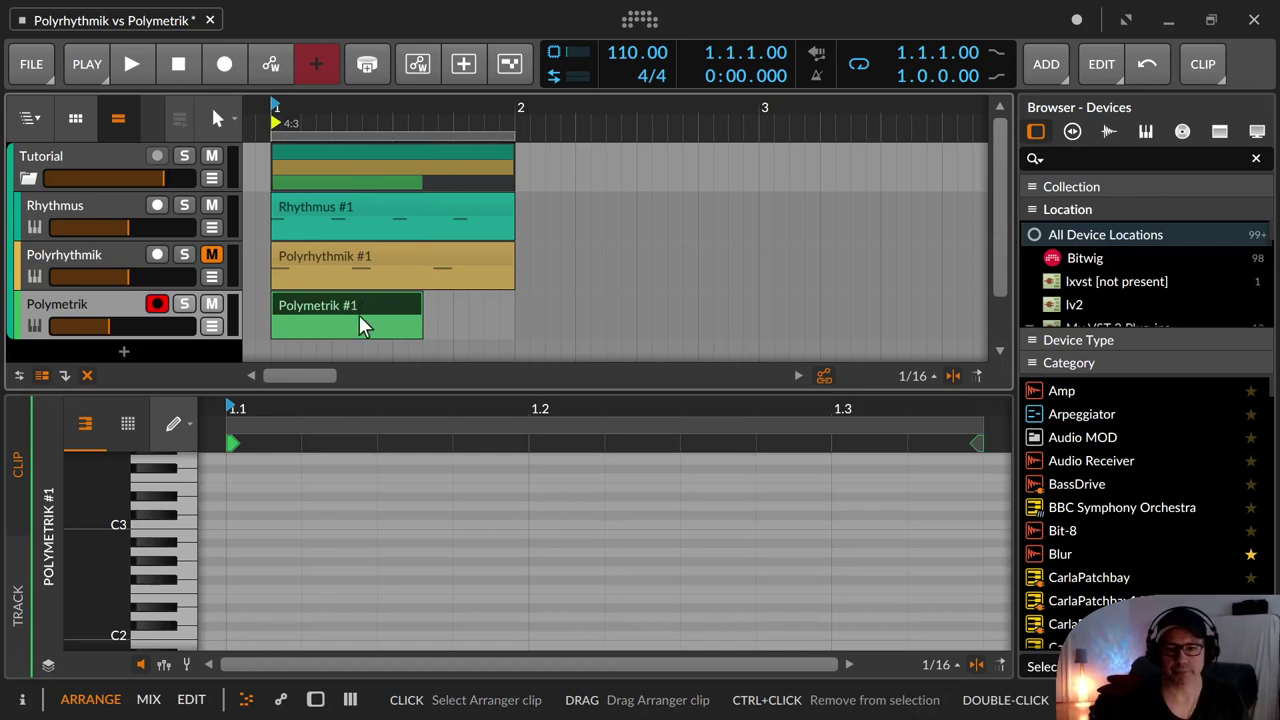
Step: Draw three sixteenth notes in the Polymetrik #1 clip: C4 at 1.1, E4 at 1.2 and C#4 at 1.3
scroll(279, 570, up, 5)
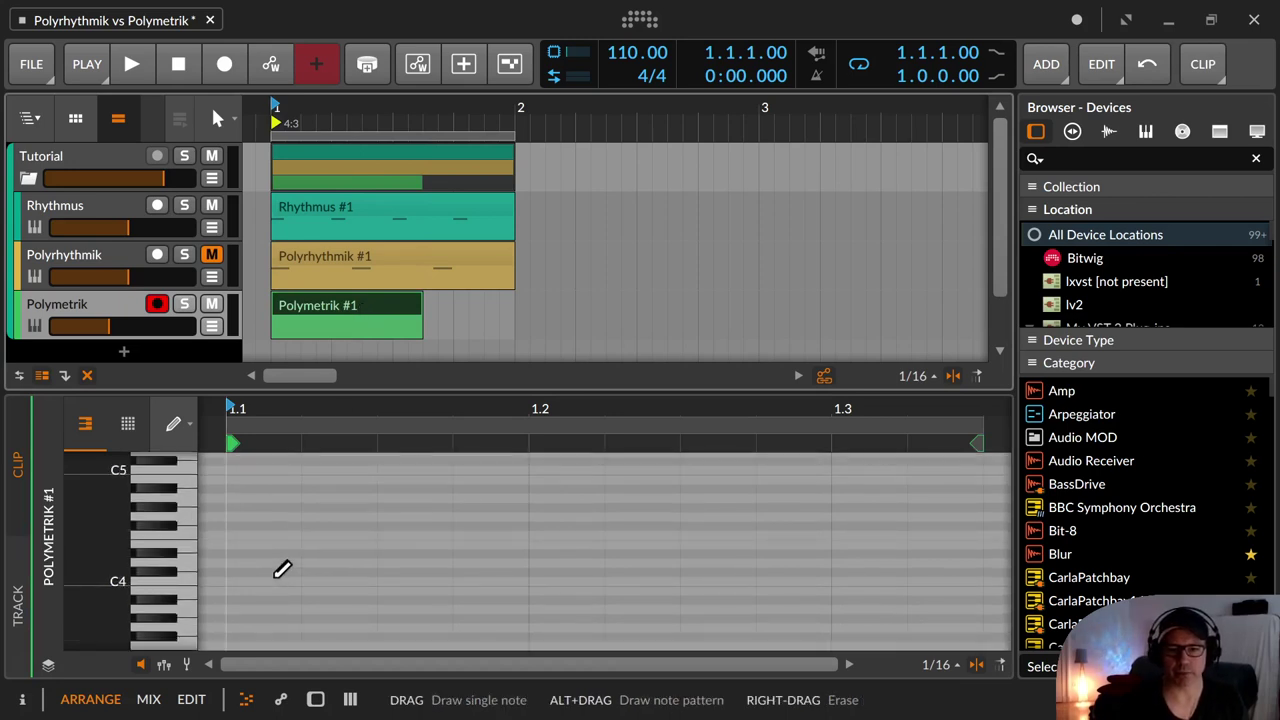
click(236, 581)
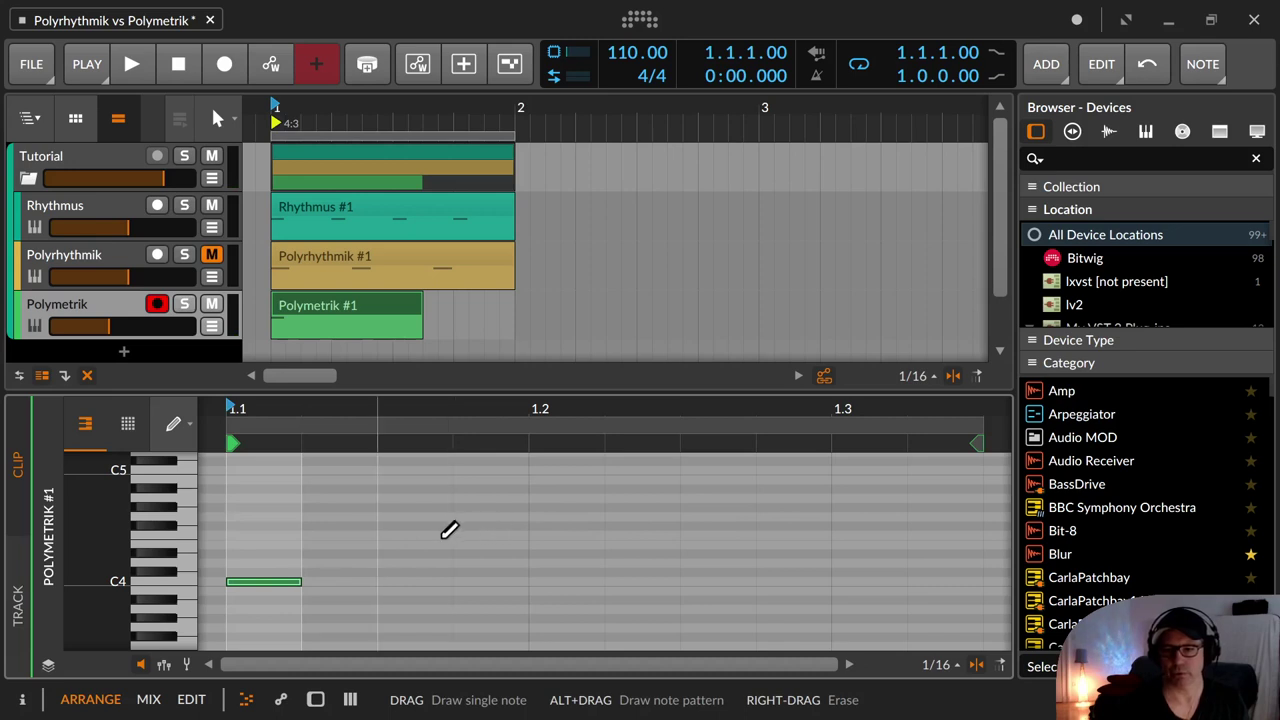
click(538, 544)
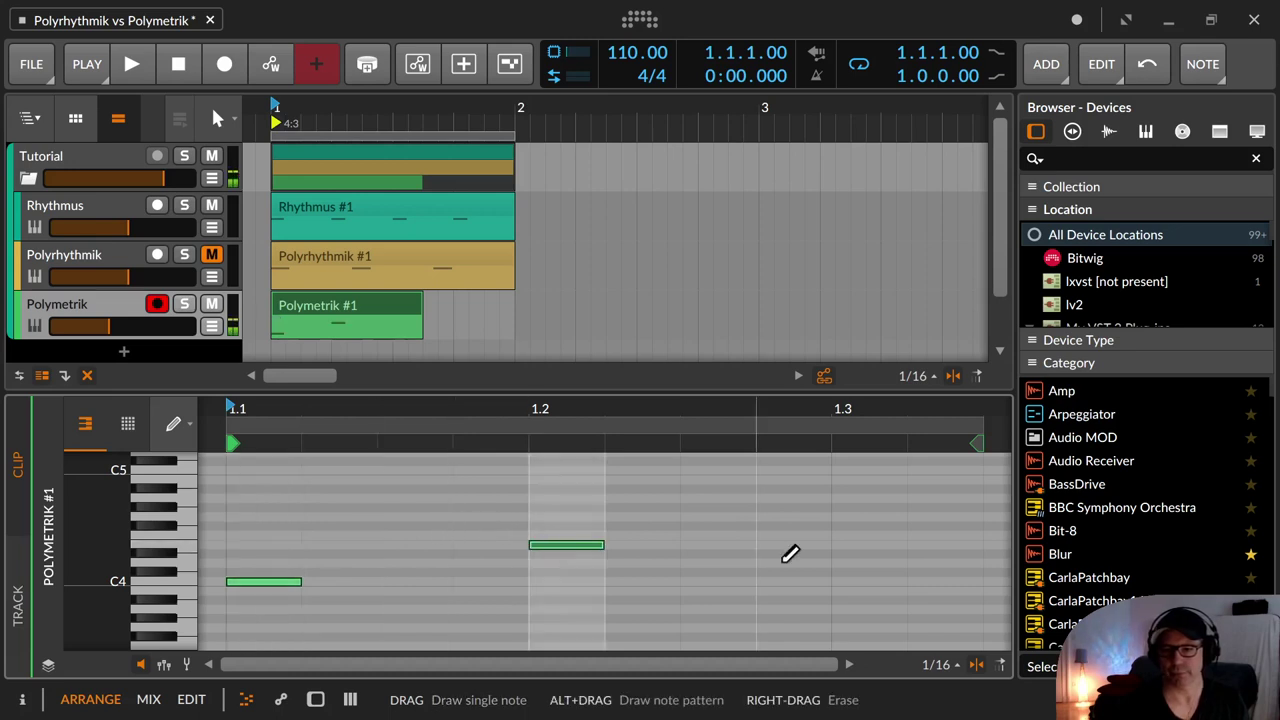
click(840, 573)
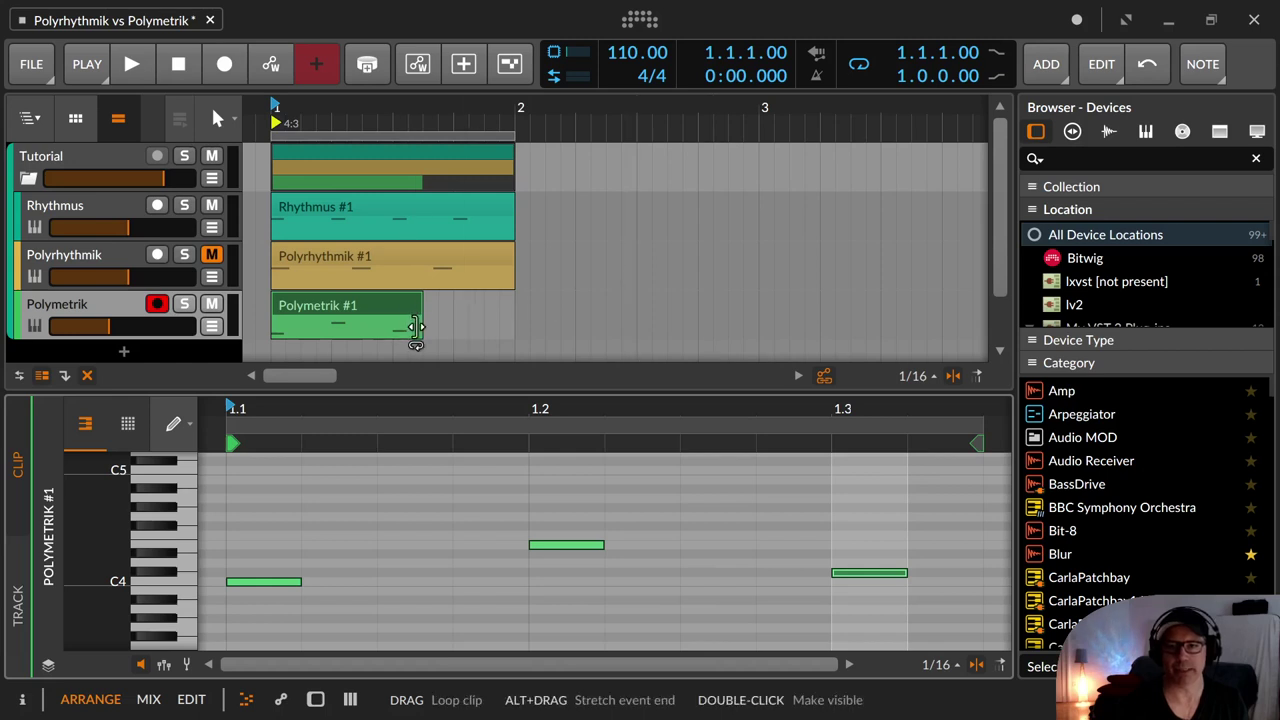
Step: Extend the Polymetrik #1 and Rhythmus #1 clips so both repeat for eight bars, ending at bar 9
drag(487, 115, 344, 115)
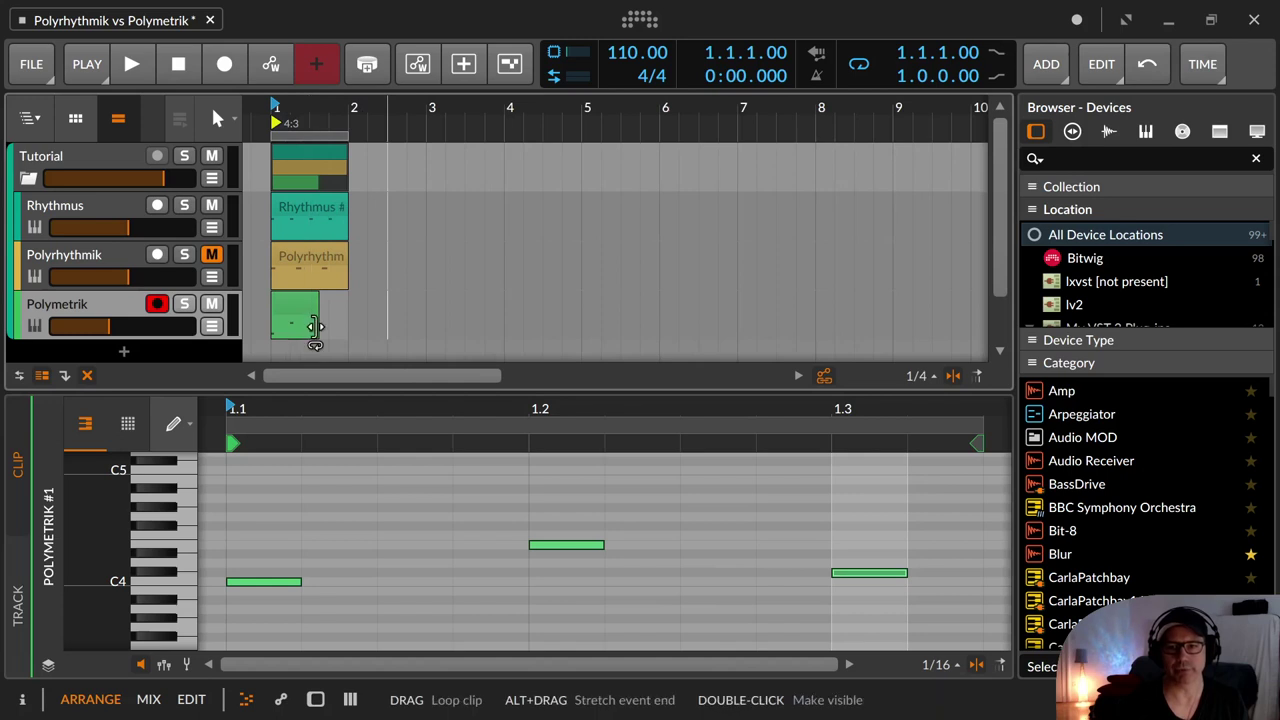
drag(315, 326, 893, 308)
drag(330, 207, 892, 255)
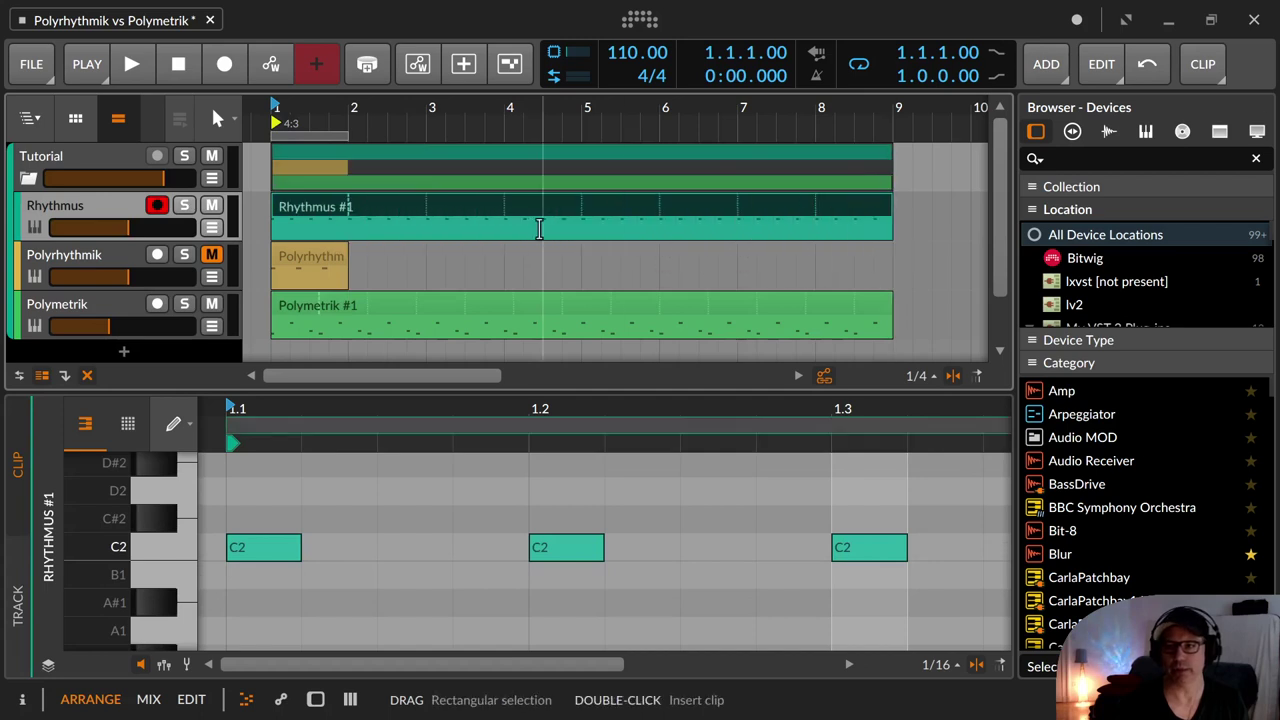
Step: Set the arranger loop to the eight-bar Rhythmus #1 clip and play it together with the Polymetrik #1 clip
click(286, 316)
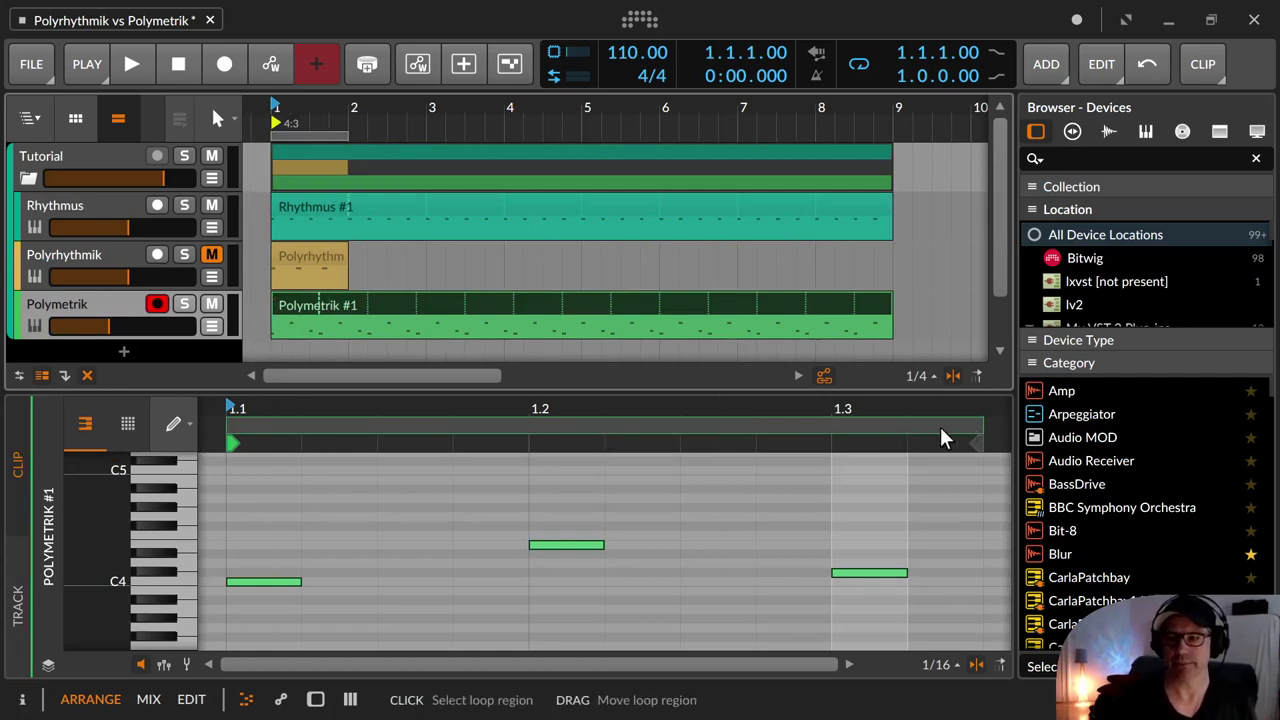
click(288, 212)
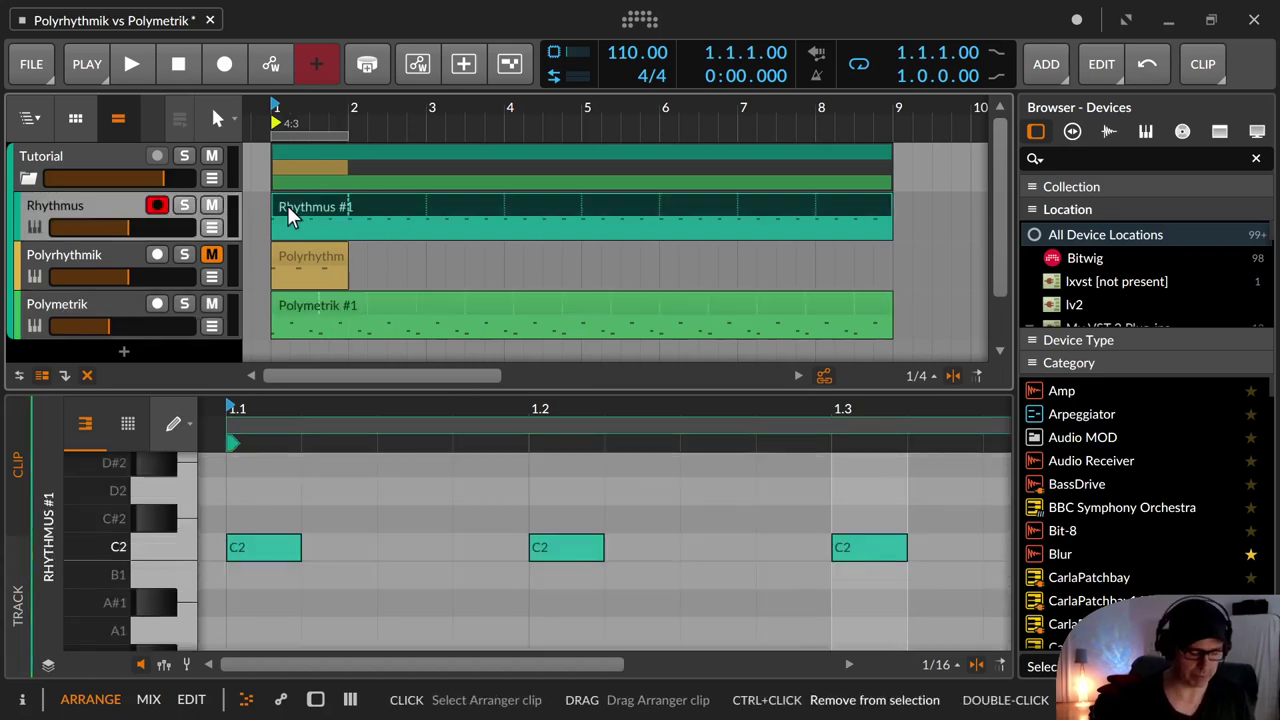
key(space)
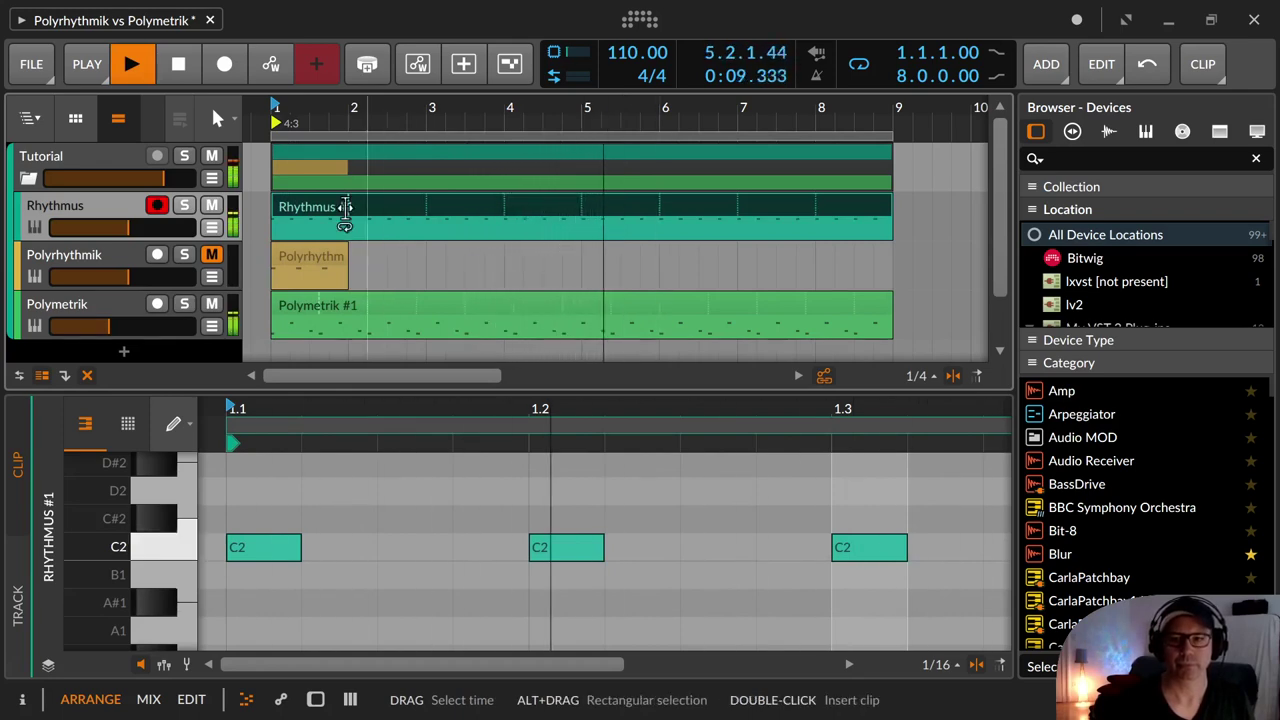
Step: Lengthen the internal loop of the Polymetrik #1 clip by one sixteenth, to 2.75 beats
drag(300, 118, 292, 267)
drag(369, 120, 374, 109)
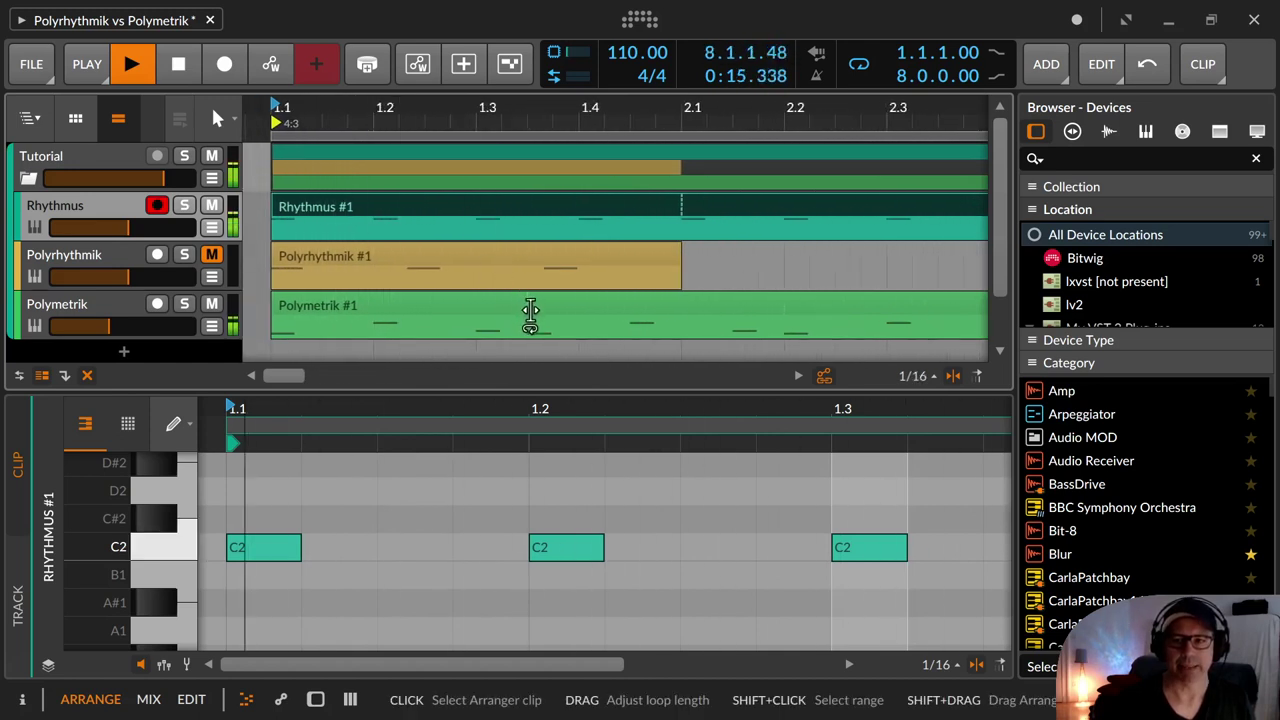
click(86, 306)
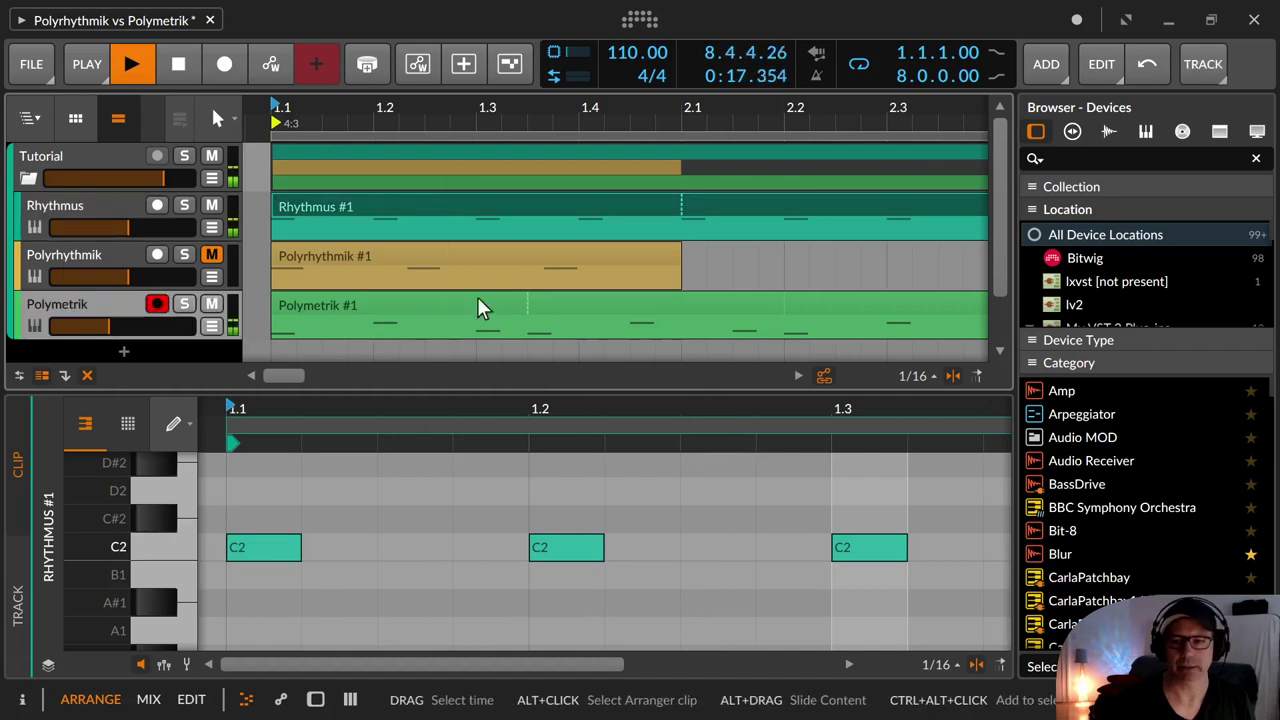
click(528, 306)
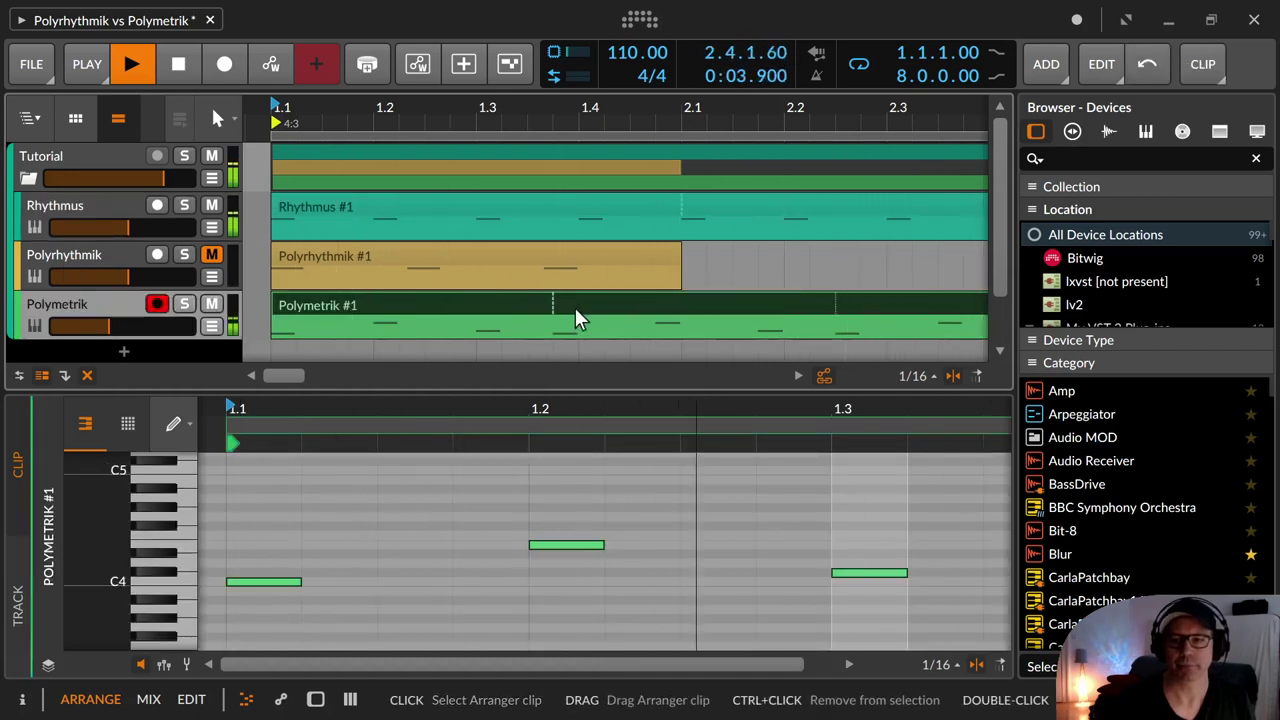
Step: Restart playback from bar 1 to hear the Polymetrik #1 pattern shift against the Rhythmus #1 clip
click(178, 63)
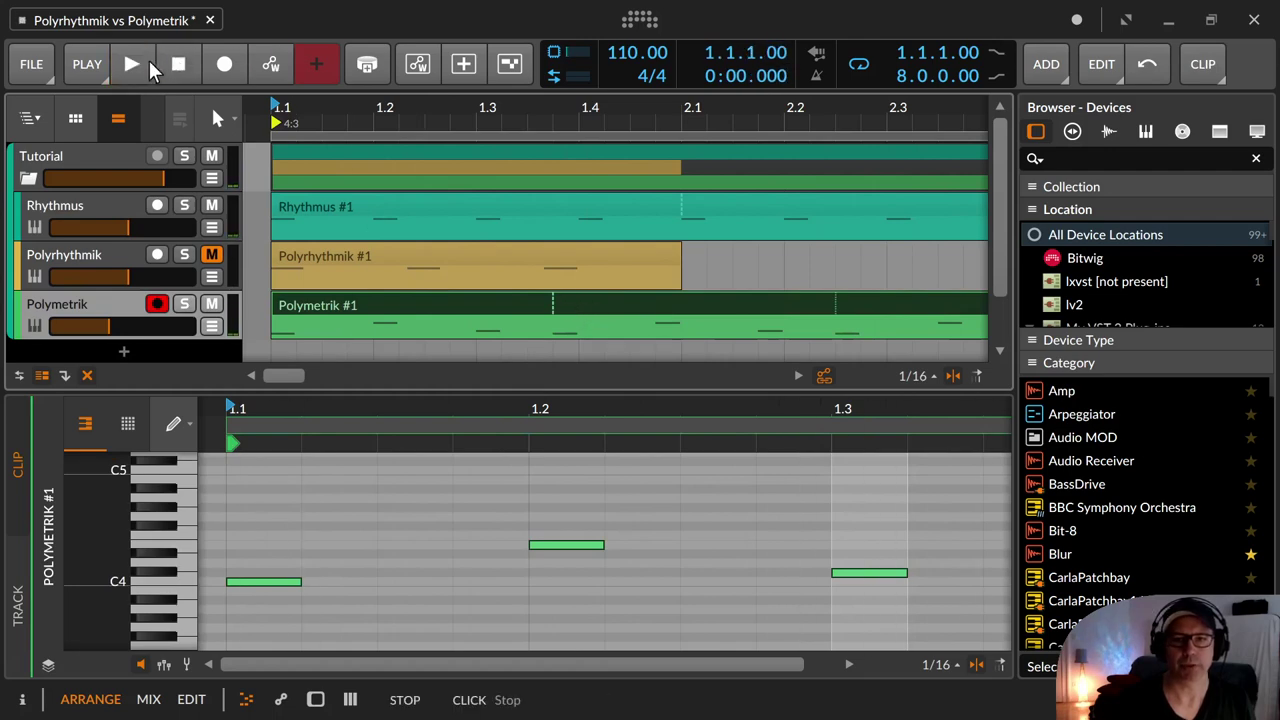
click(137, 63)
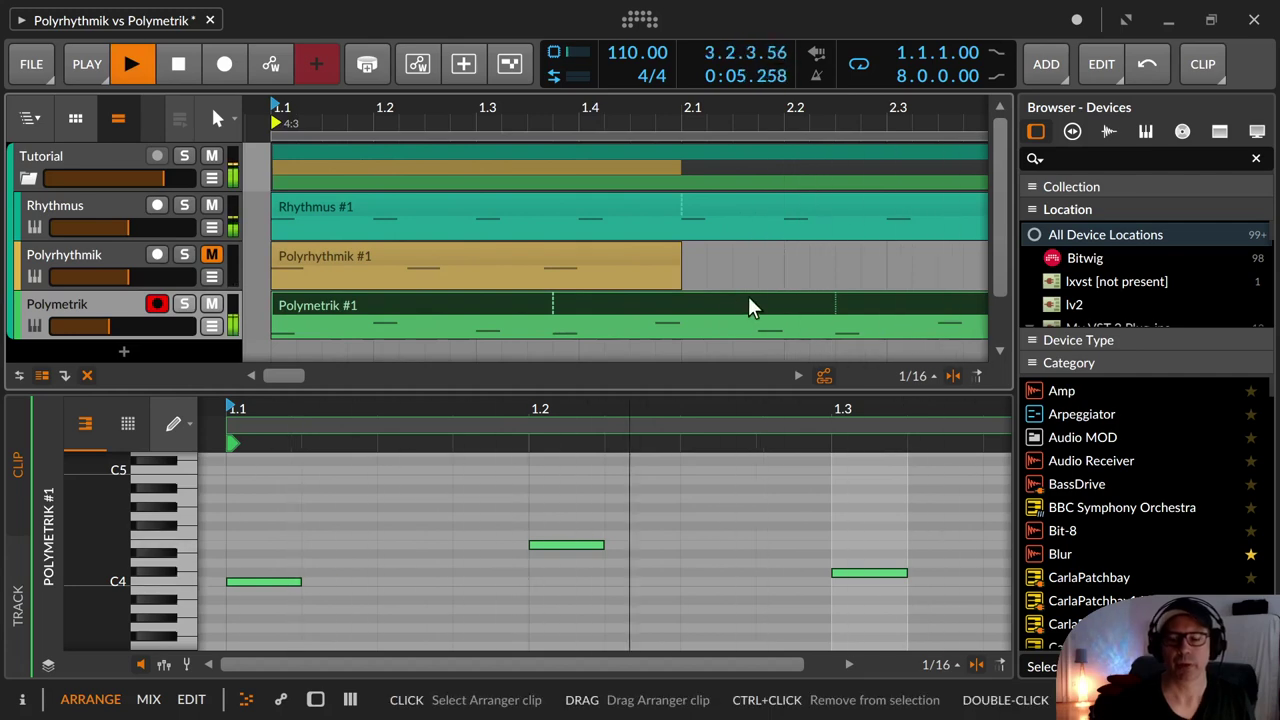
key(space)
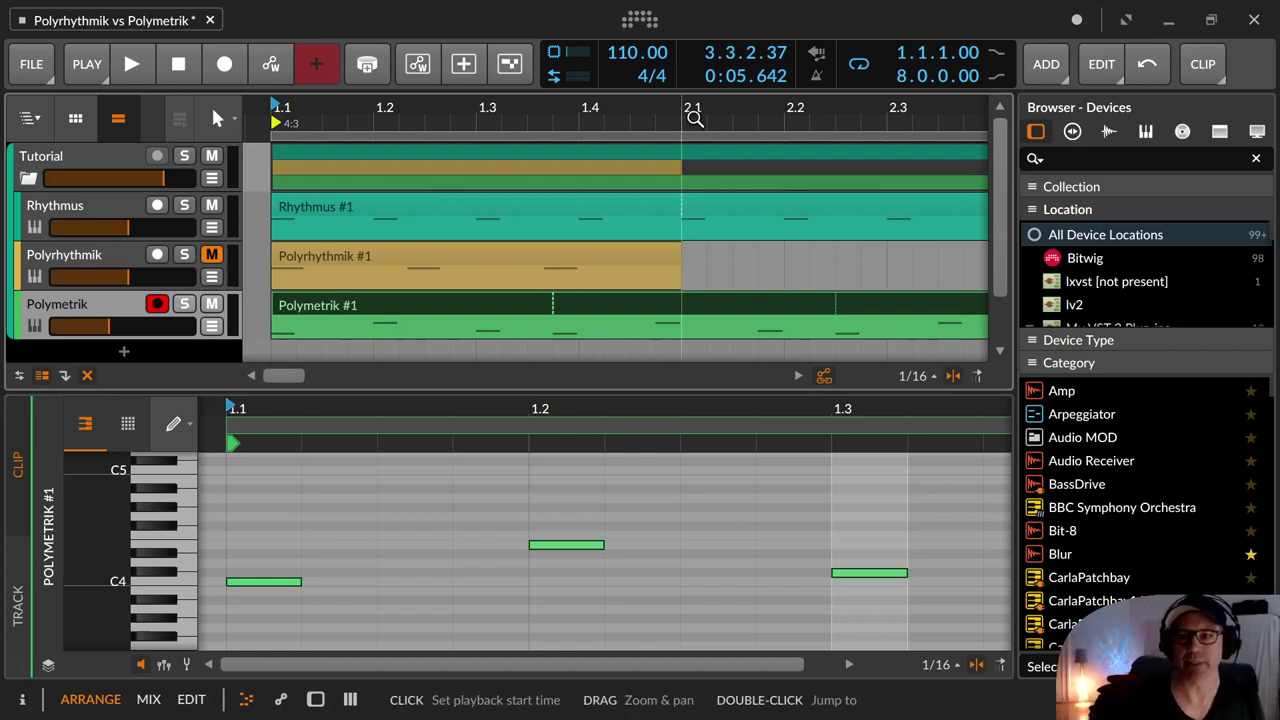
Step: Open the Rhythmus #1 and Polyrhythmik #1 clips in turn and examine how their notes are spaced across one bar
drag(683, 113, 343, 113)
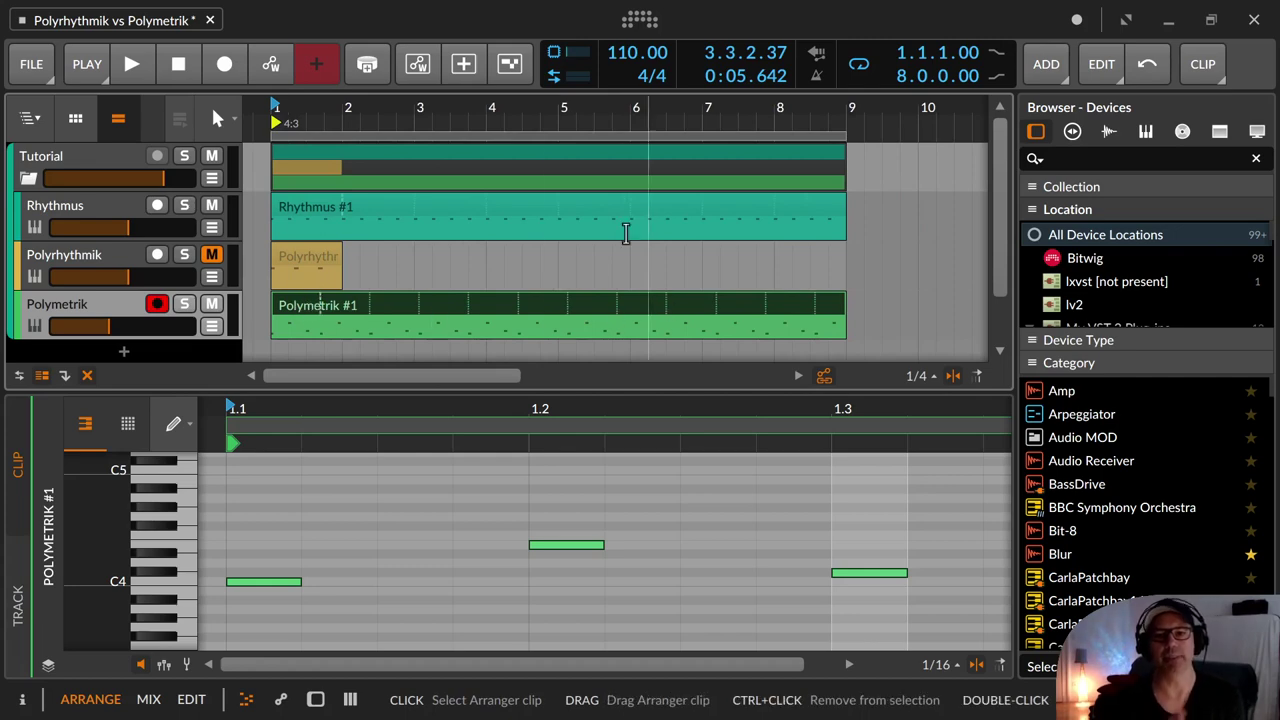
click(399, 206)
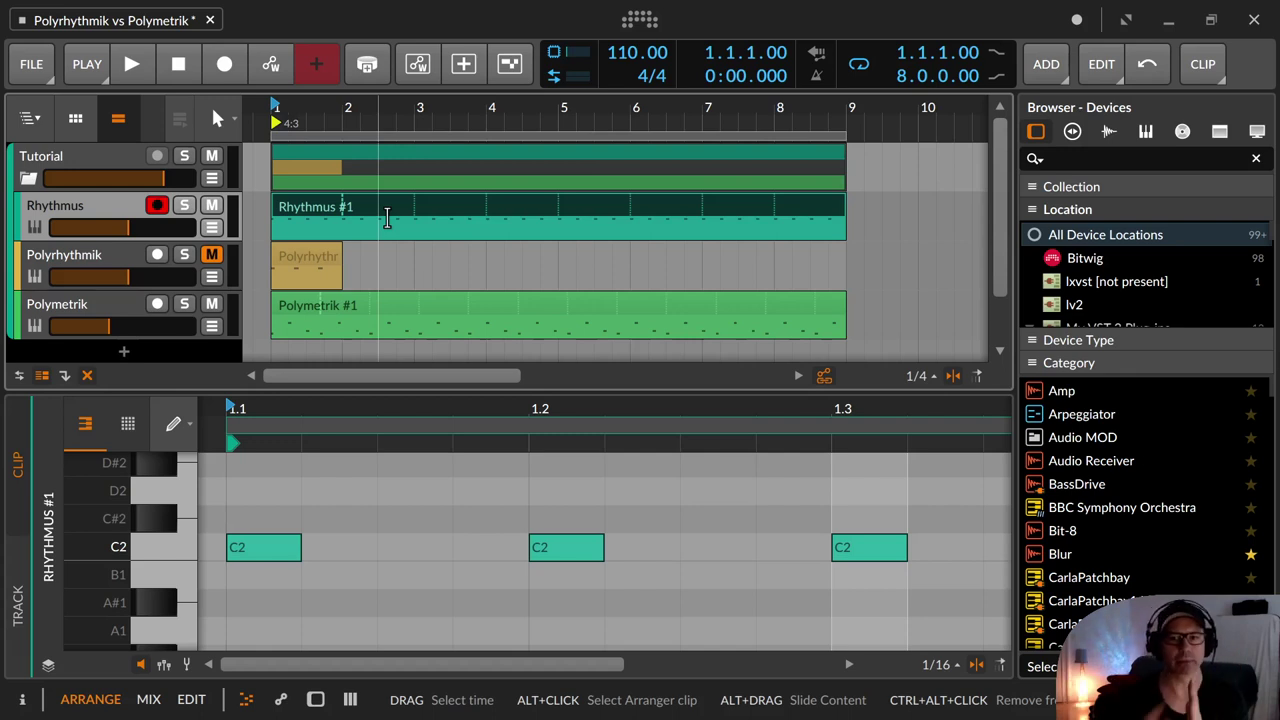
click(320, 205)
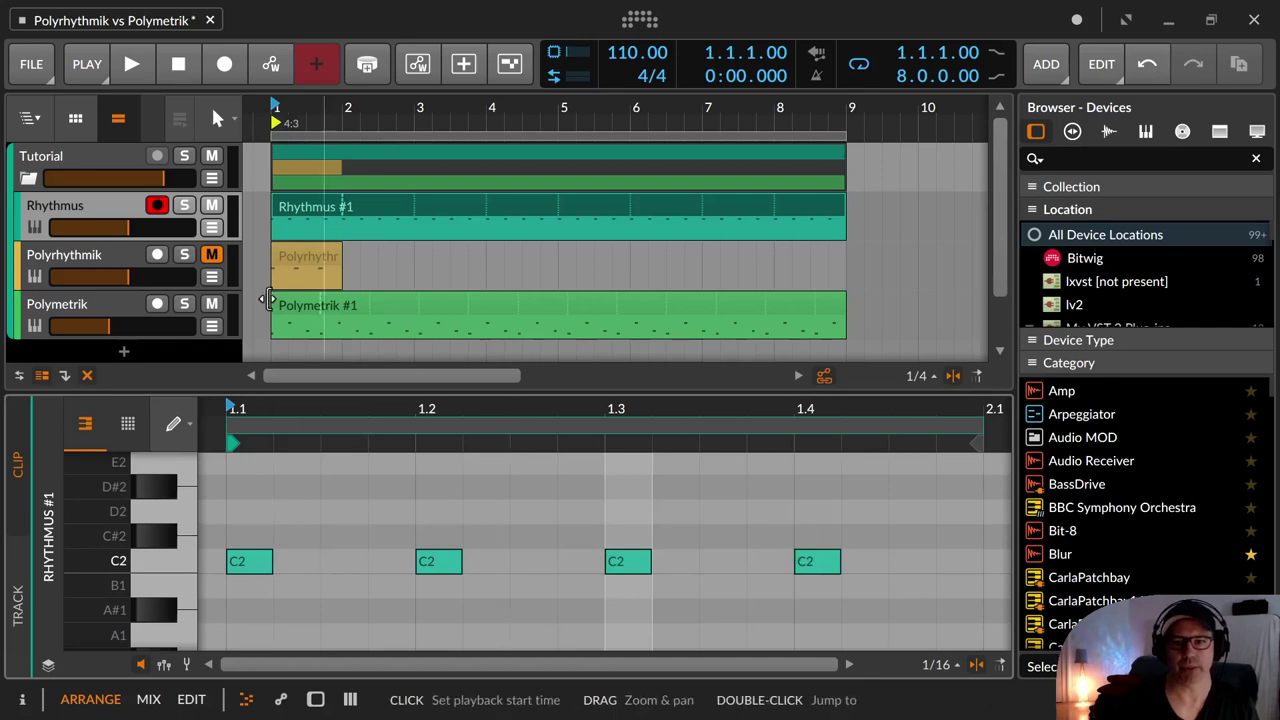
click(295, 257)
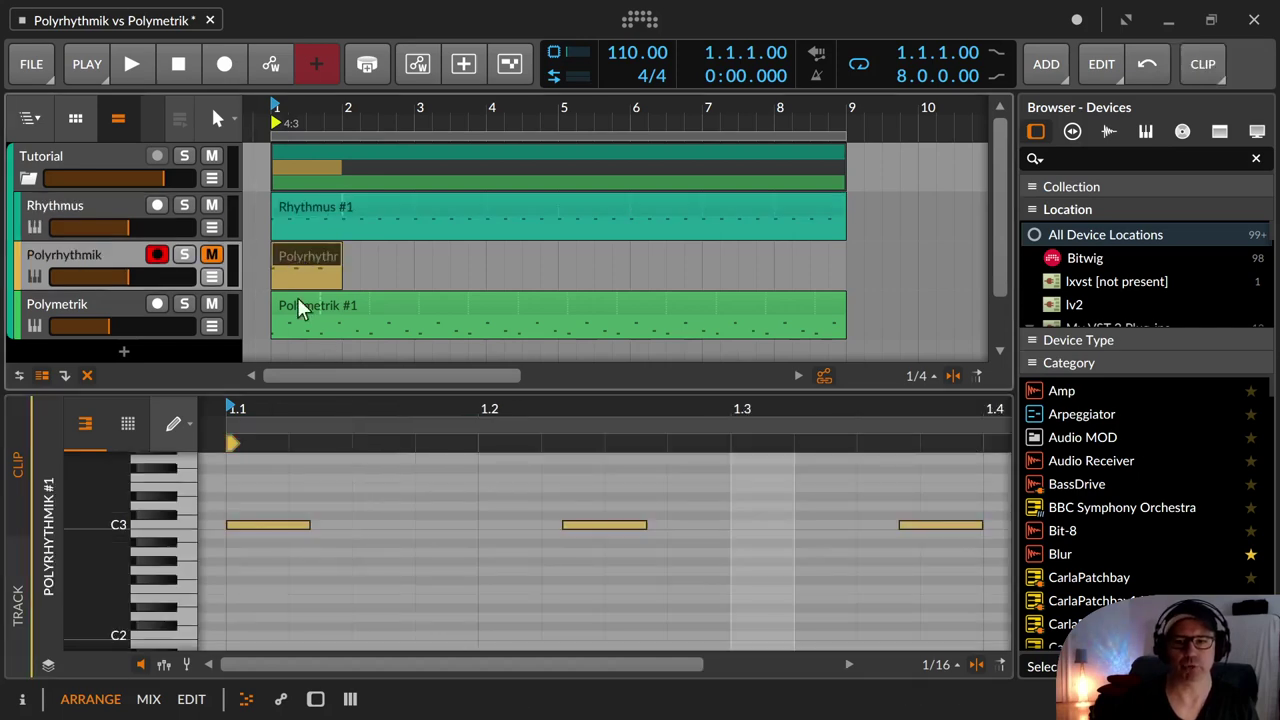
click(289, 262)
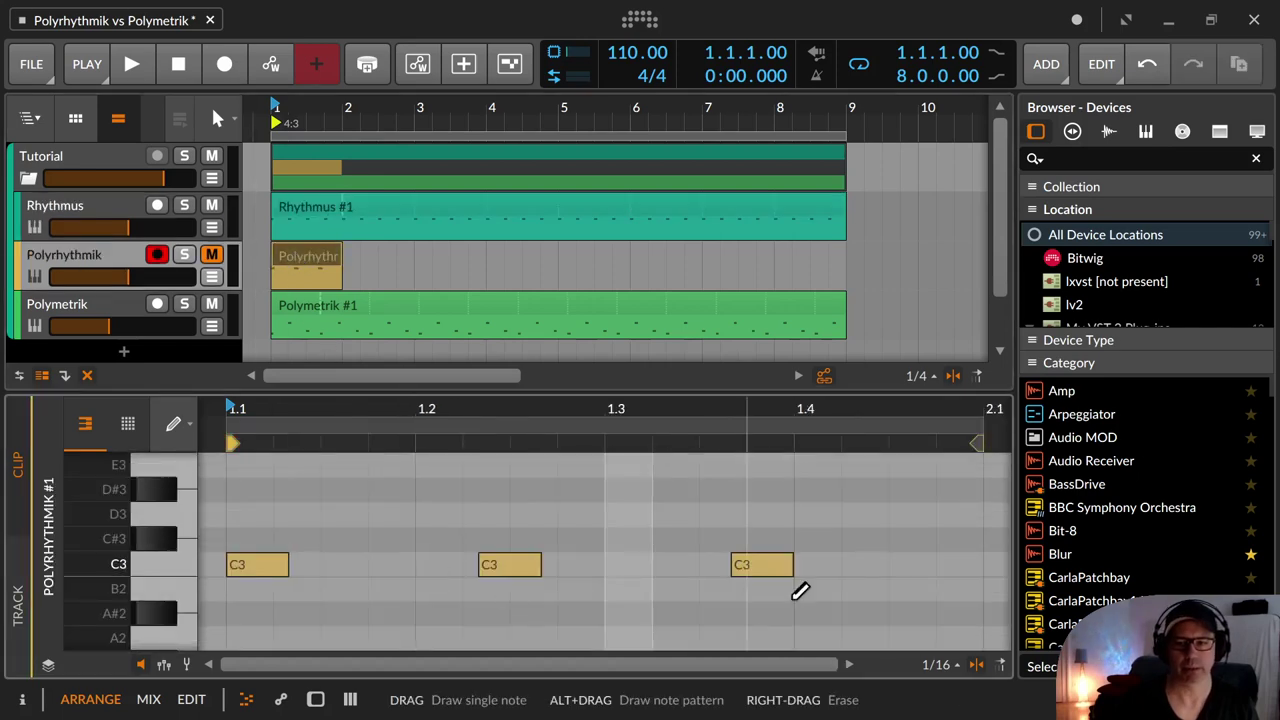